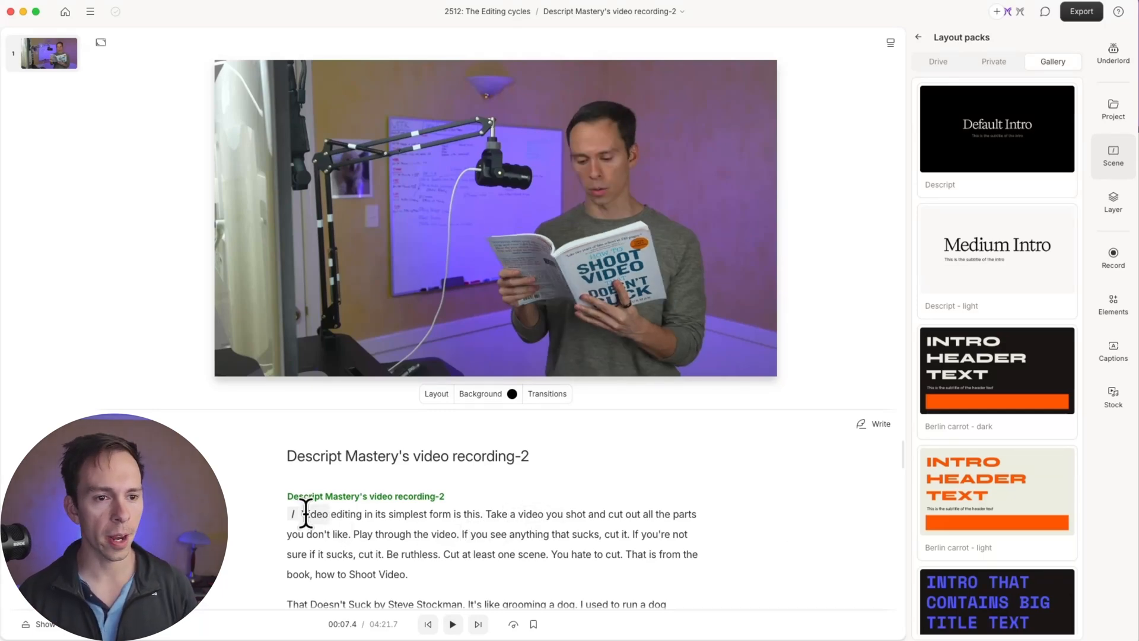
# Insert a scene break after "You hate to cut." so "That is from the book" starts scene two
pyautogui.moveTo(303, 514); pyautogui.dragTo(446, 513)
pyautogui.click(458, 534)
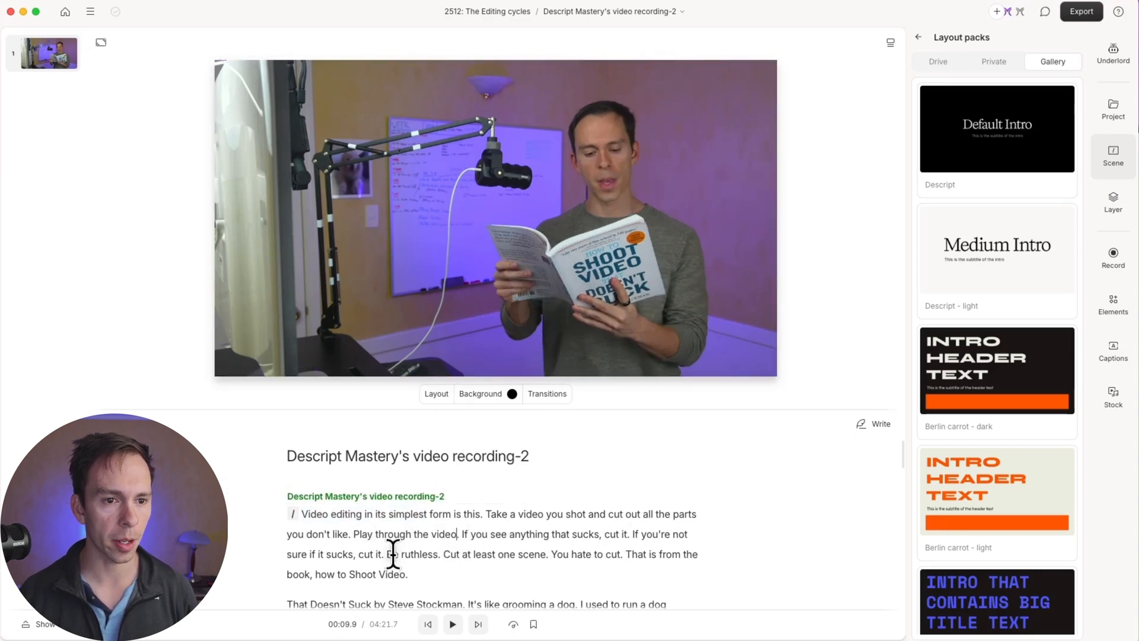
pyautogui.click(423, 574)
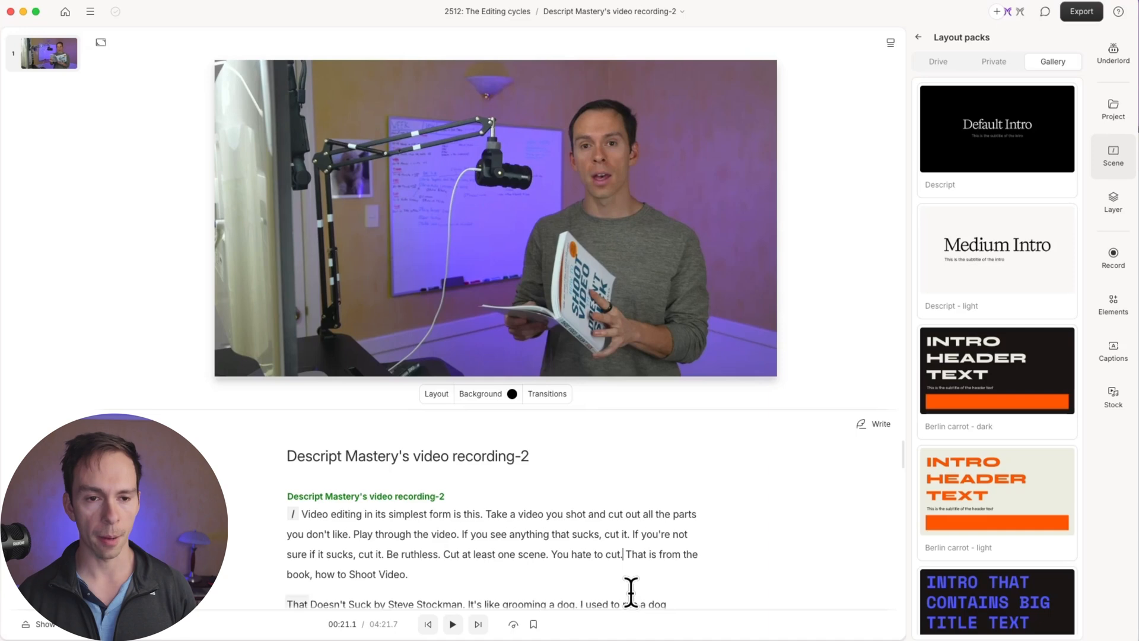
pyautogui.press('/')
pyautogui.click(437, 535)
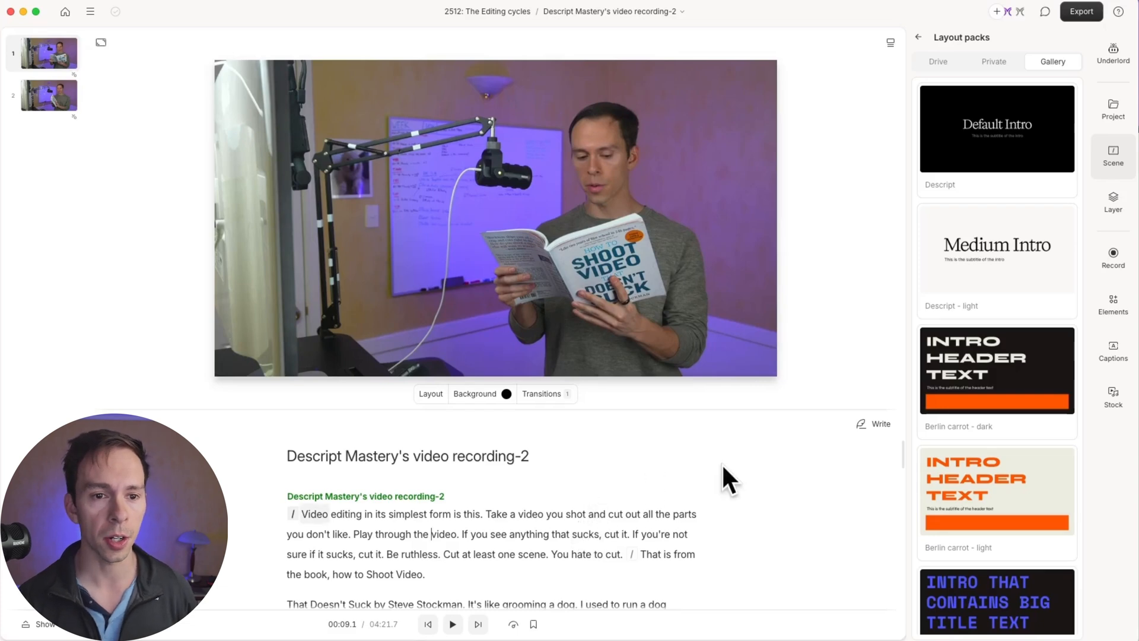
# From the Scene panel's layout pack gallery, show the Helsinki blueberry - dark pack's layouts
pyautogui.click(1113, 157)
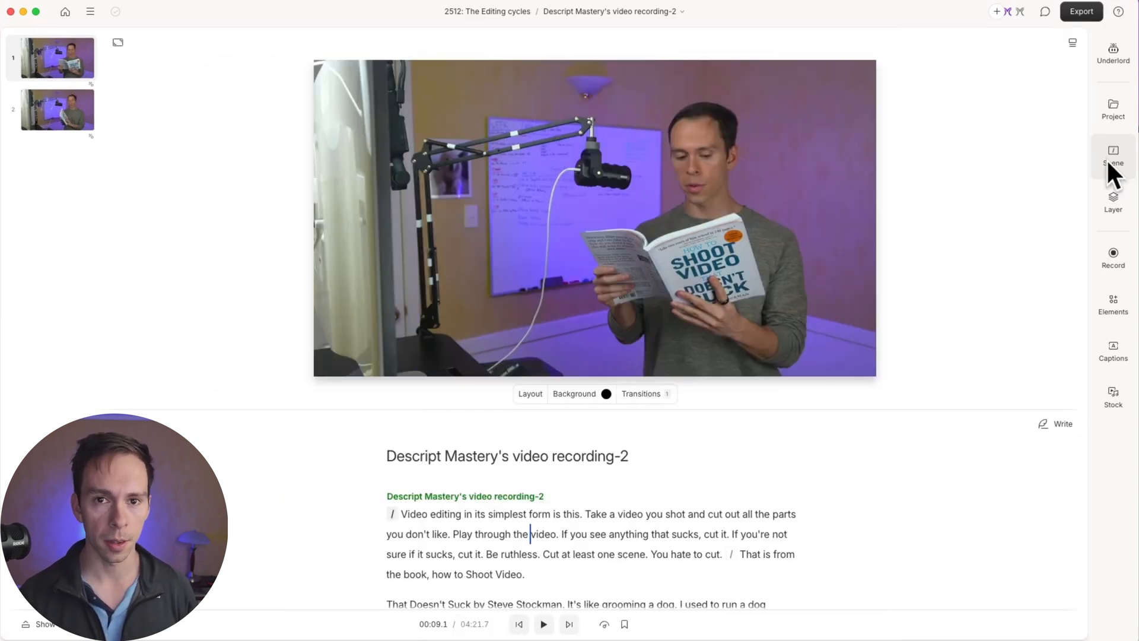
pyautogui.click(1114, 160)
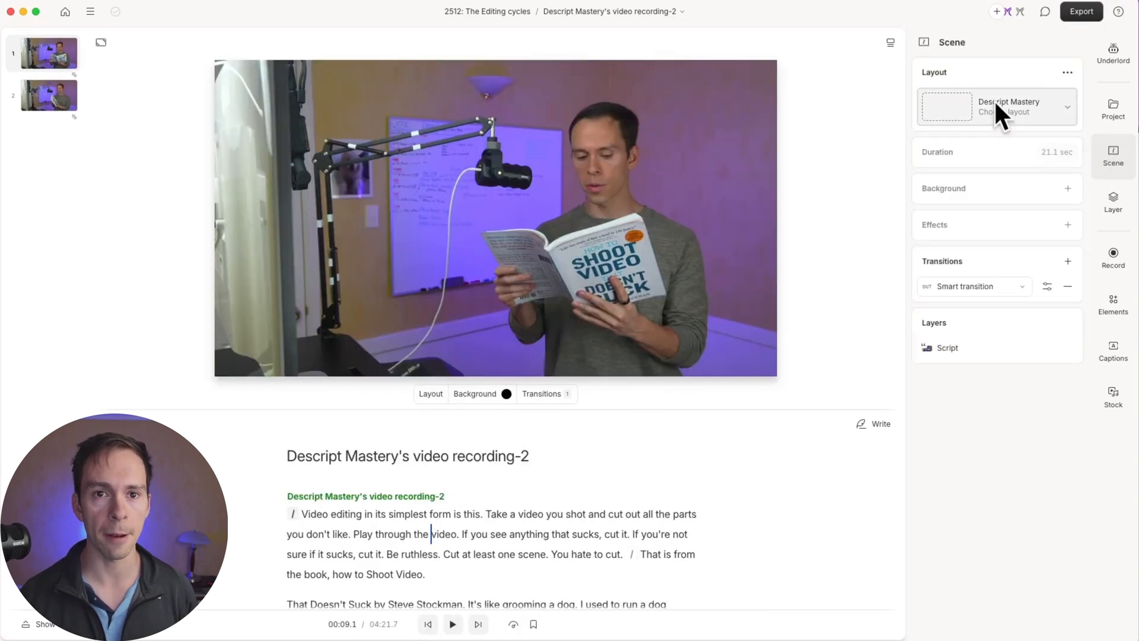
pyautogui.click(1013, 105)
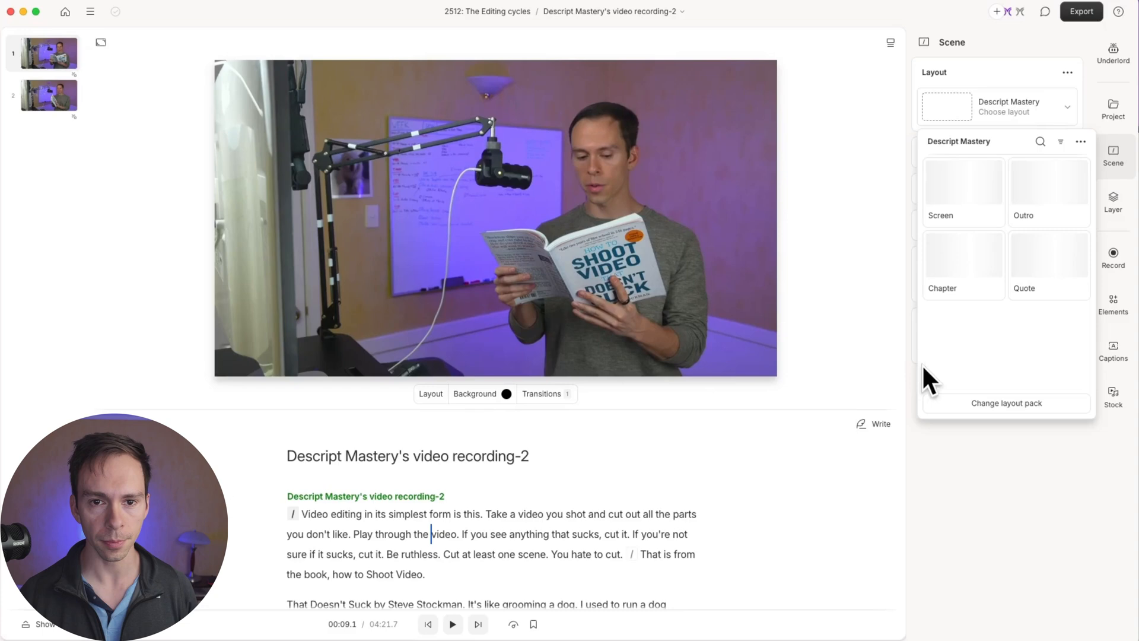
pyautogui.click(1015, 403)
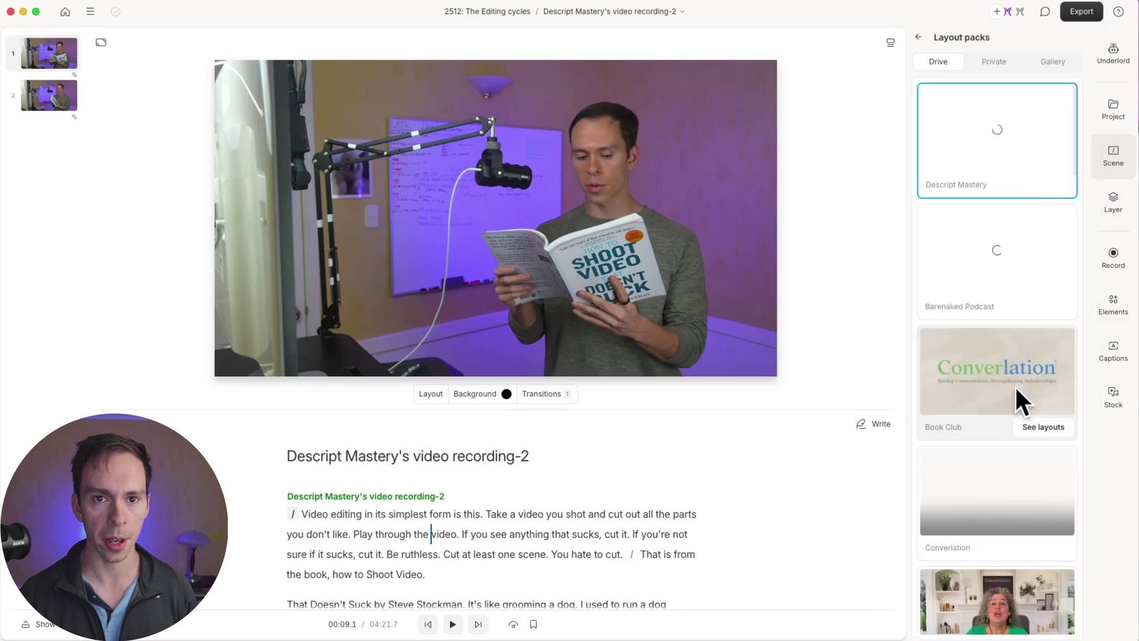
pyautogui.click(1051, 61)
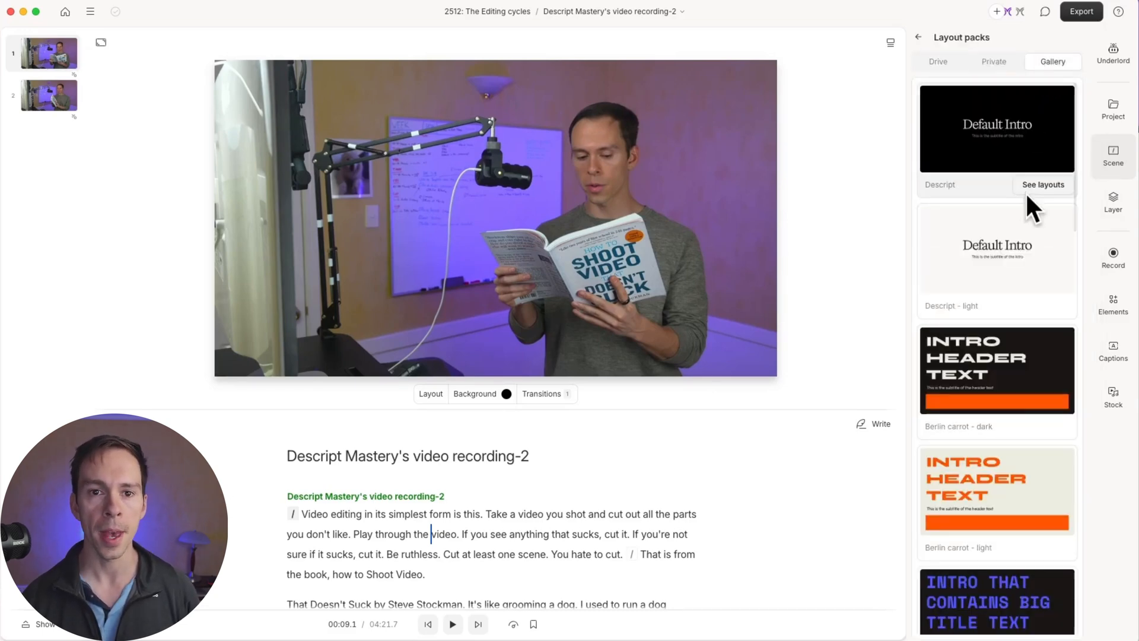
pyautogui.scroll(-2, 1016, 527)
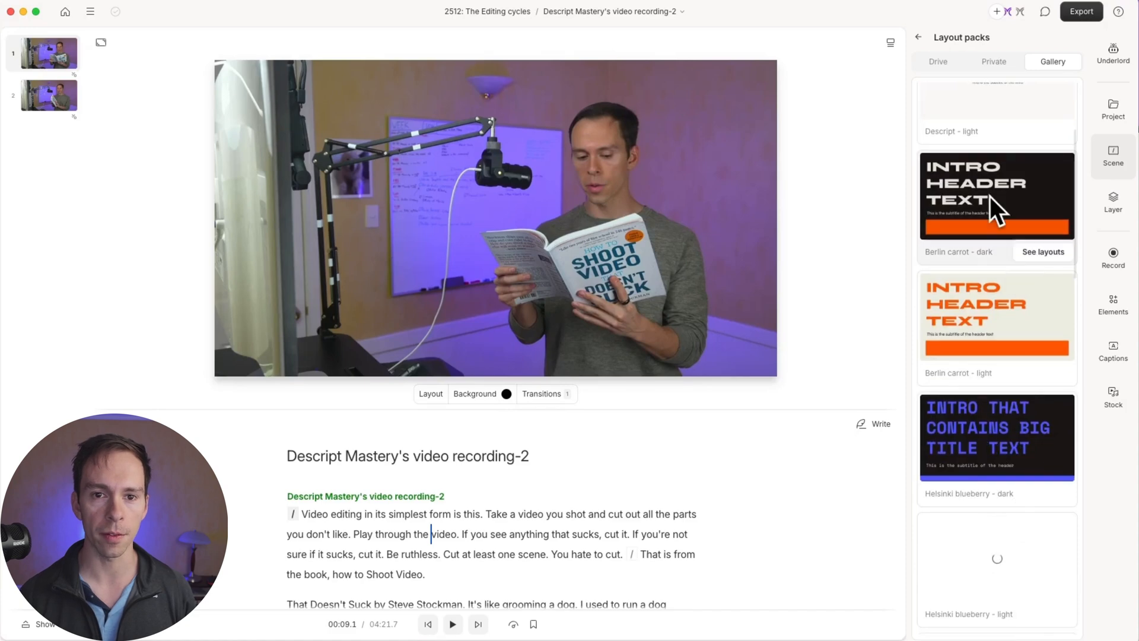
pyautogui.scroll(-1, 982, 527)
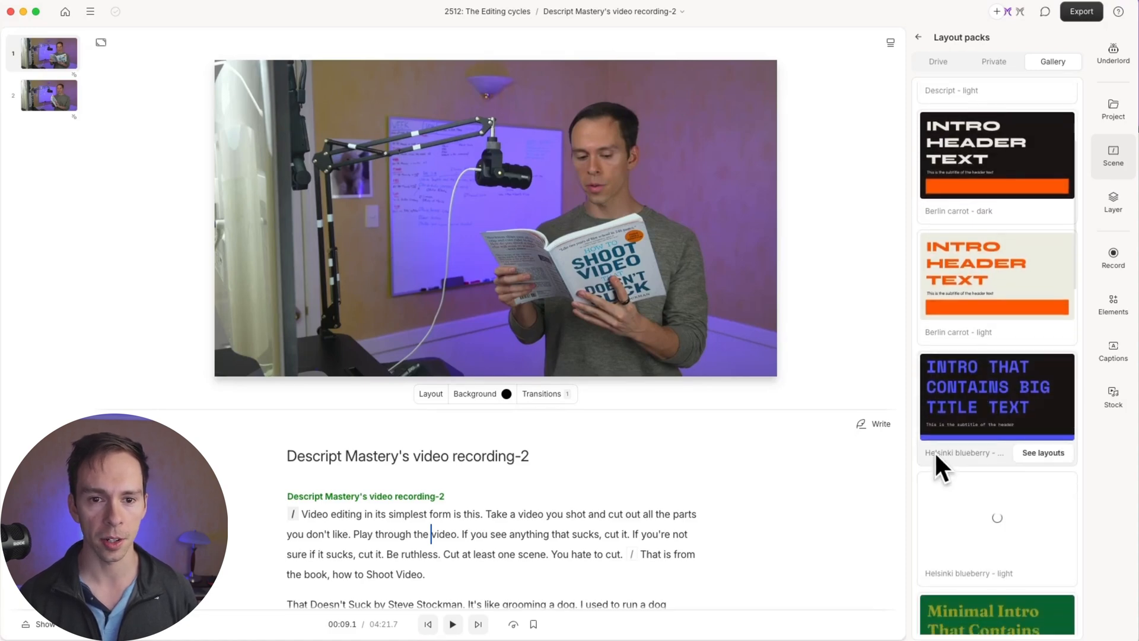
pyautogui.moveTo(997, 441)
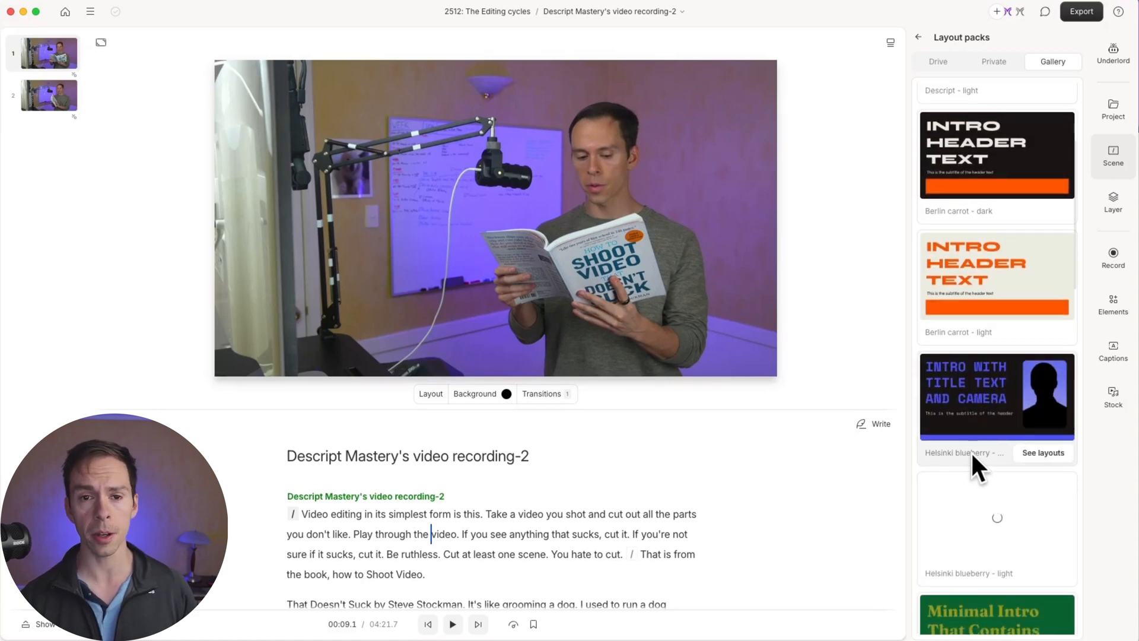
pyautogui.click(1041, 452)
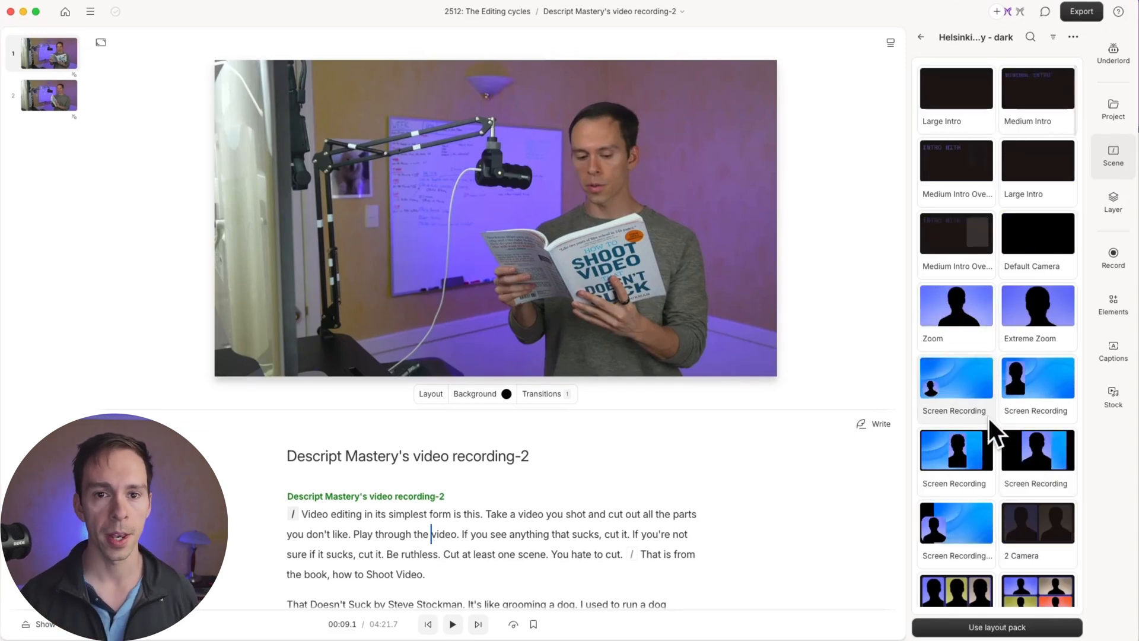
pyautogui.scroll(-3, 992, 441)
pyautogui.scroll(-3, 1003, 458)
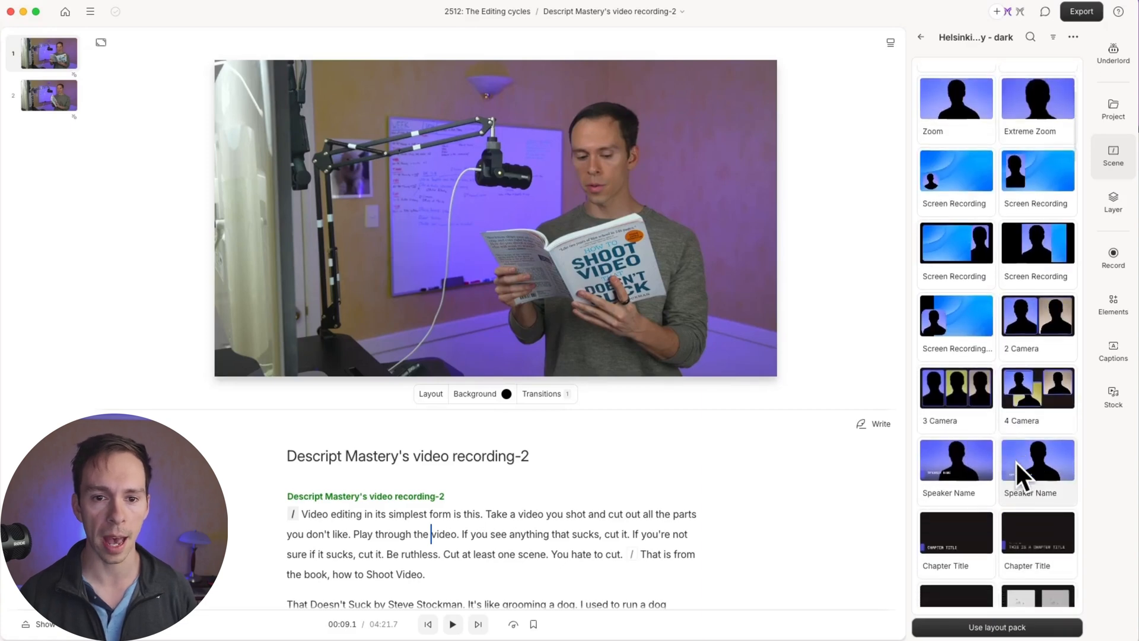
pyautogui.scroll(-3, 1018, 460)
pyautogui.scroll(-4, 1021, 462)
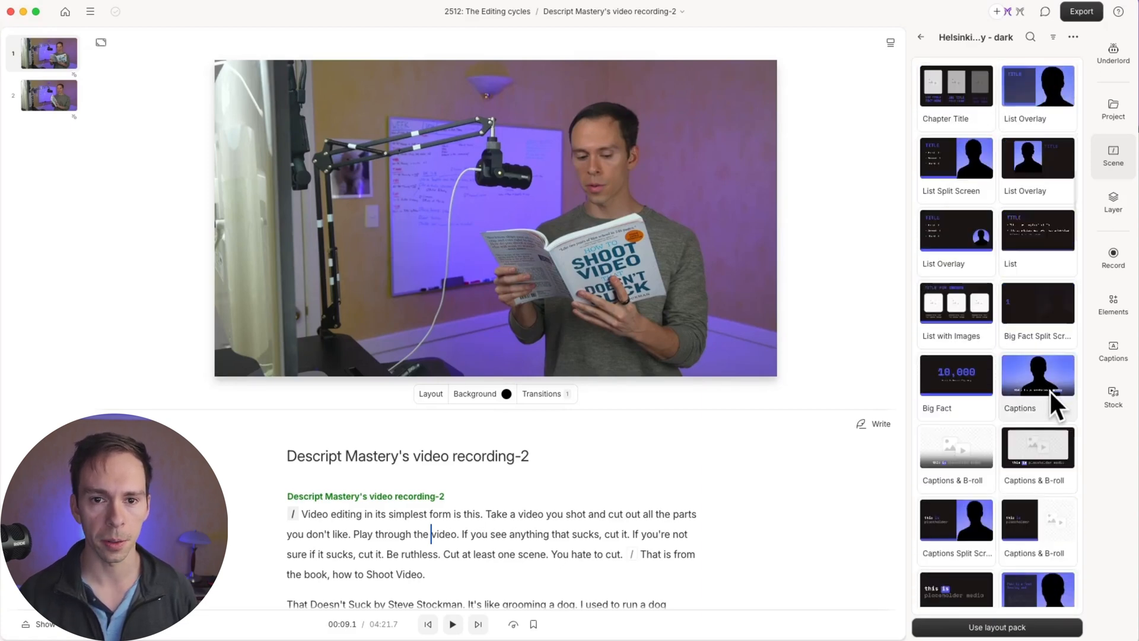
pyautogui.scroll(-1, 1048, 390)
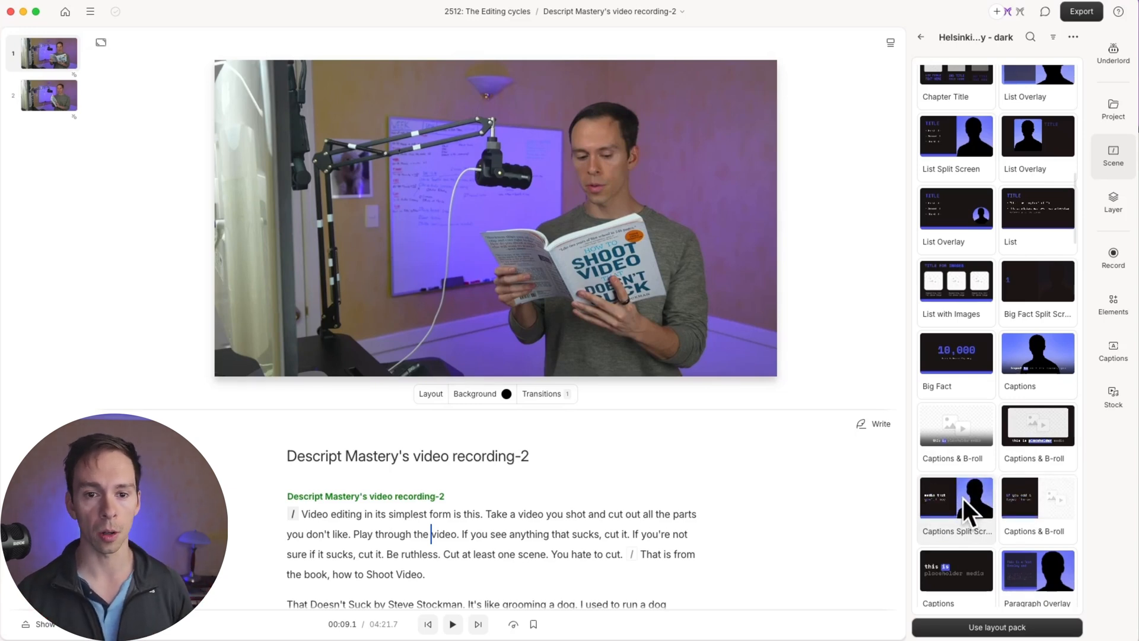
# Apply Captions Split Screen to scene one and reframe the speaker into the right half
pyautogui.click(960, 498)
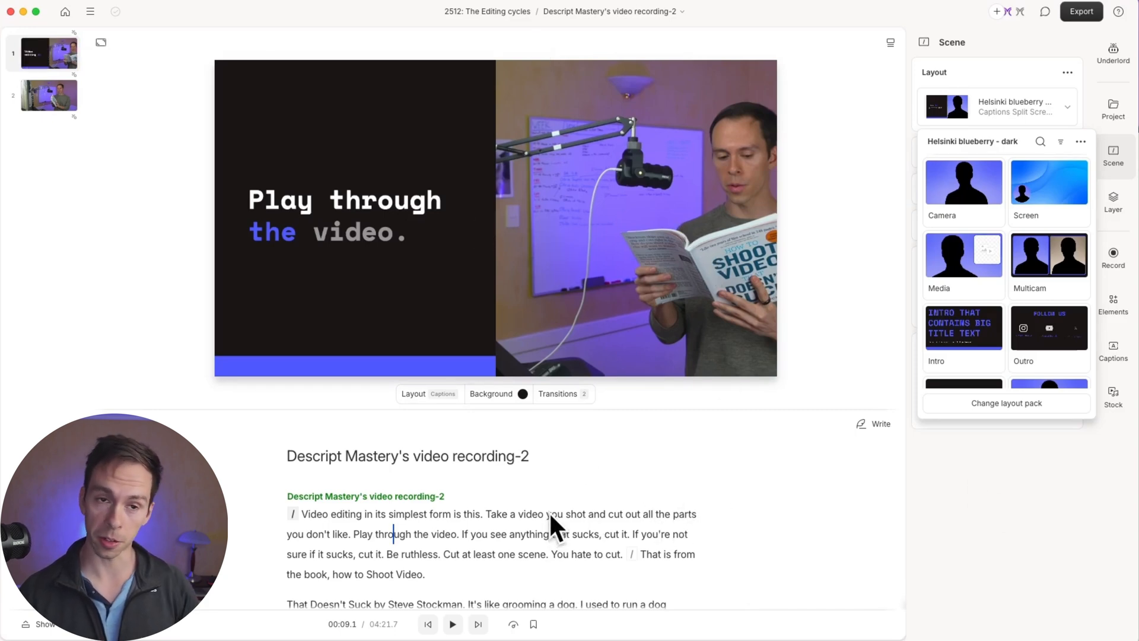
pyautogui.click(674, 203)
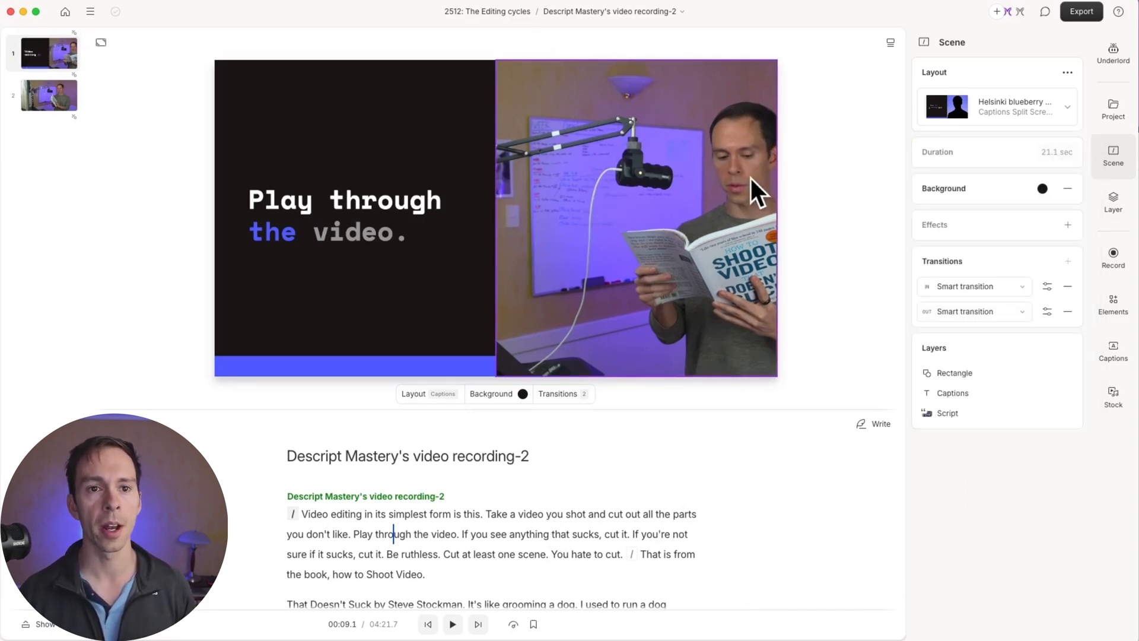
pyautogui.doubleClick(699, 159)
pyautogui.moveTo(700, 159)
pyautogui.mouseDown()
pyautogui.moveTo(711, 203)
pyautogui.moveTo(628, 201)
pyautogui.mouseUp()
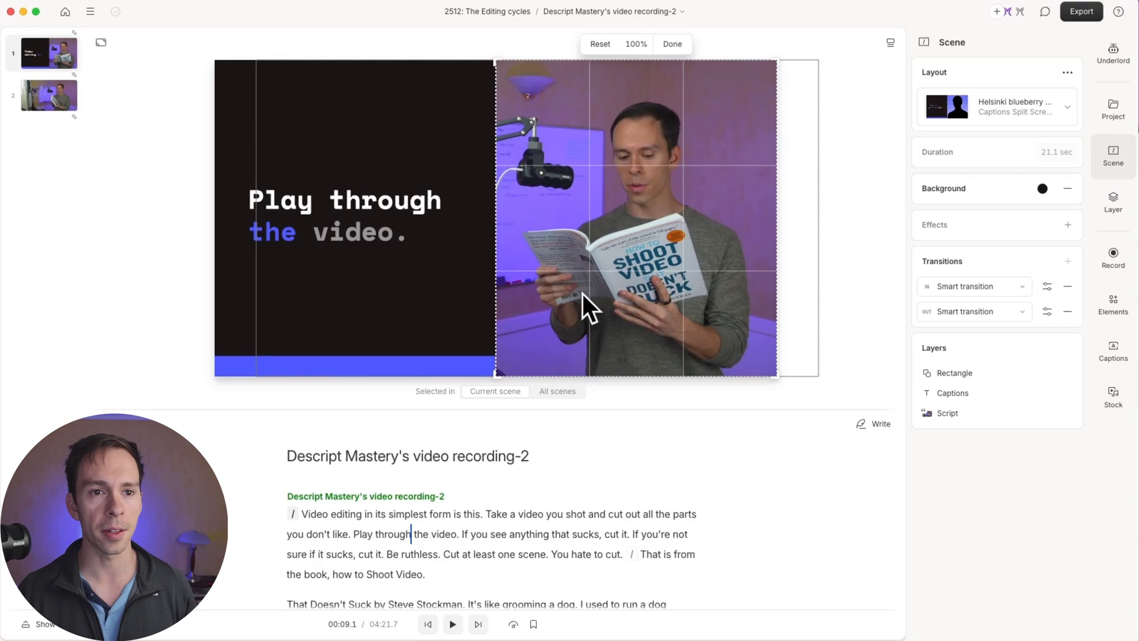
pyautogui.moveTo(674, 274); pyautogui.dragTo(628, 220)
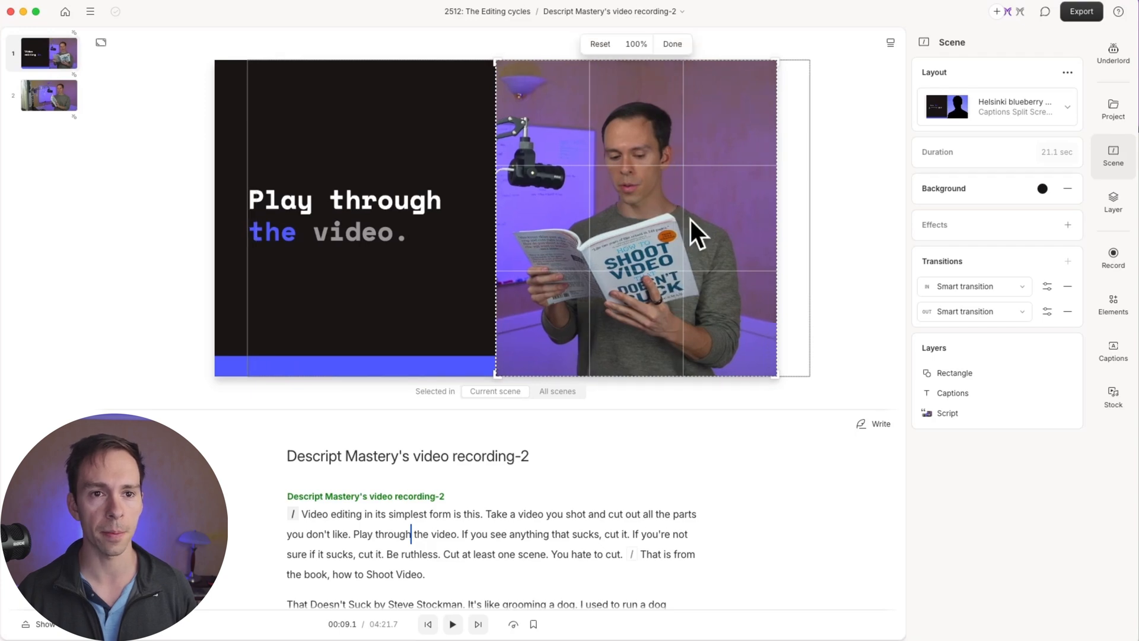
pyautogui.click(678, 43)
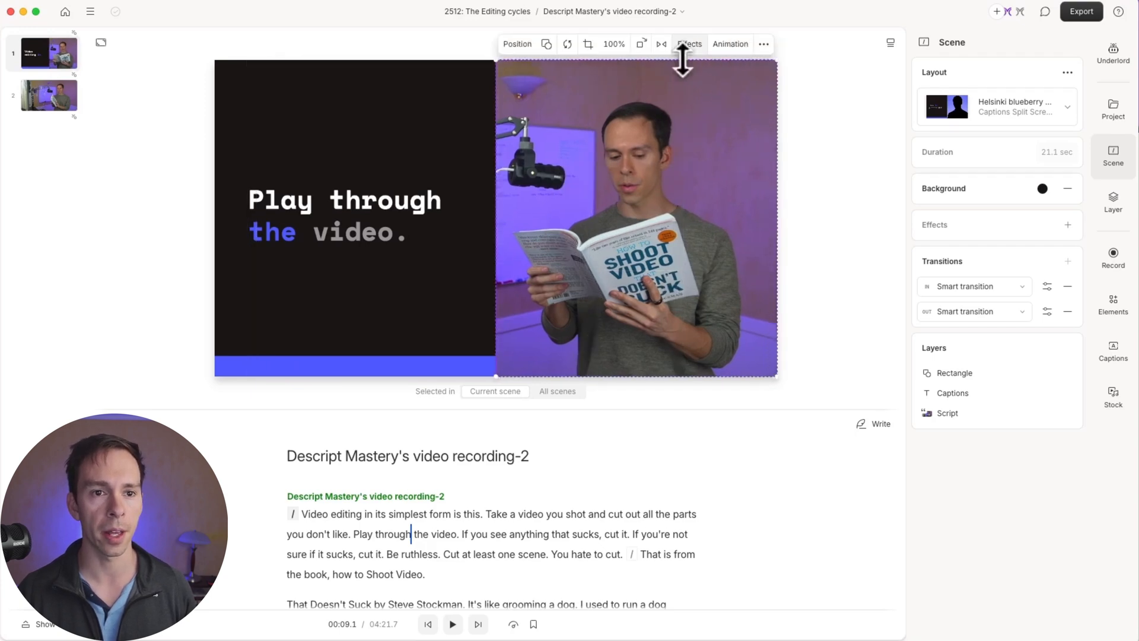
# Preview scene one's word-by-word captions, then move on to scene two
pyautogui.click(428, 623)
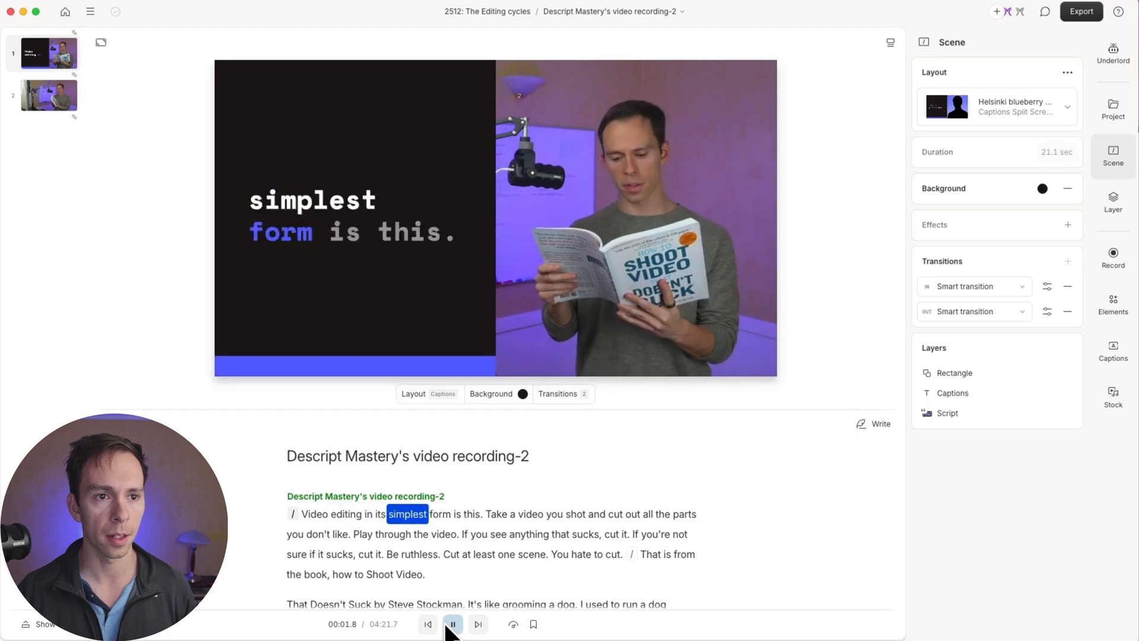
pyautogui.click(452, 625)
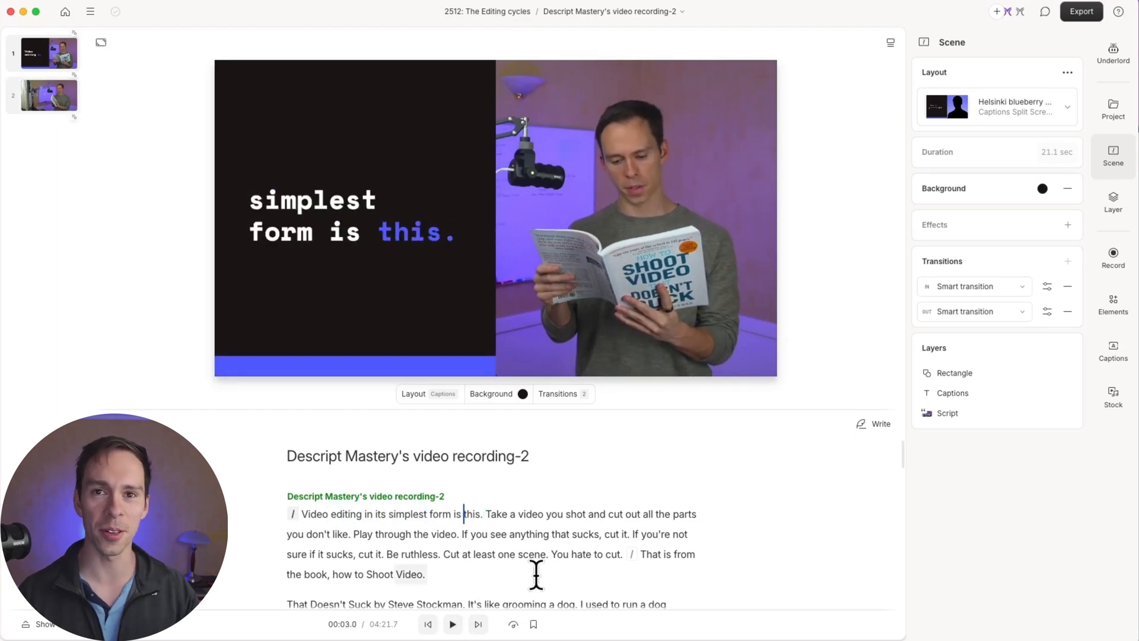
pyautogui.scroll(-3, 543, 561)
pyautogui.click(488, 488)
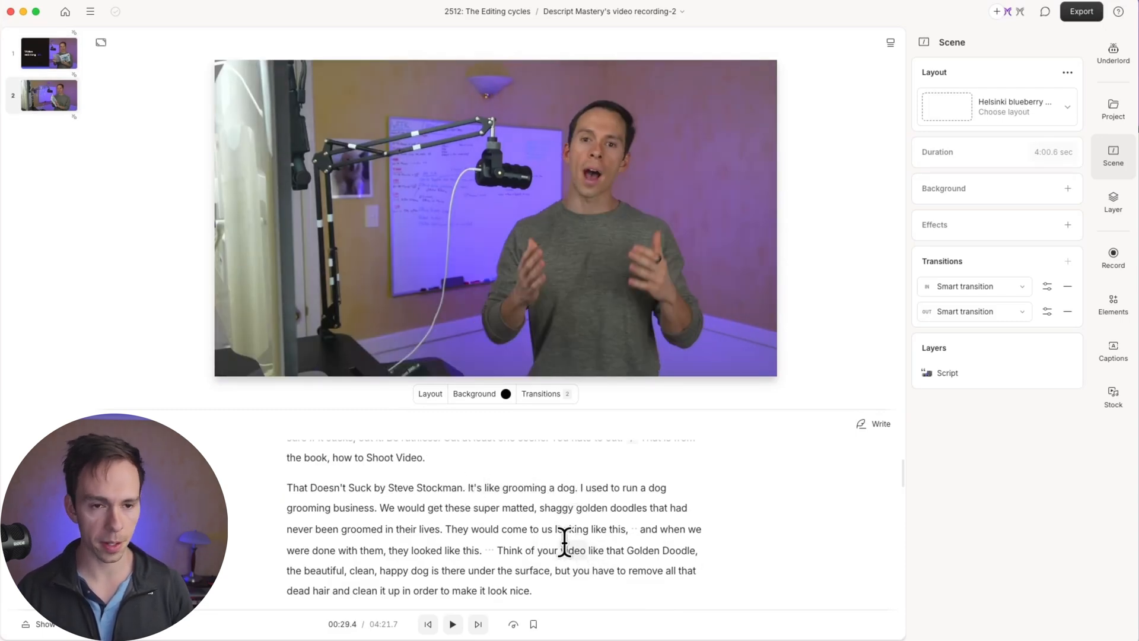
# Add scene breaks after "grooming a dog." and before "They would come" to create scenes 3 and 4
pyautogui.click(580, 488)
pyautogui.write('/')
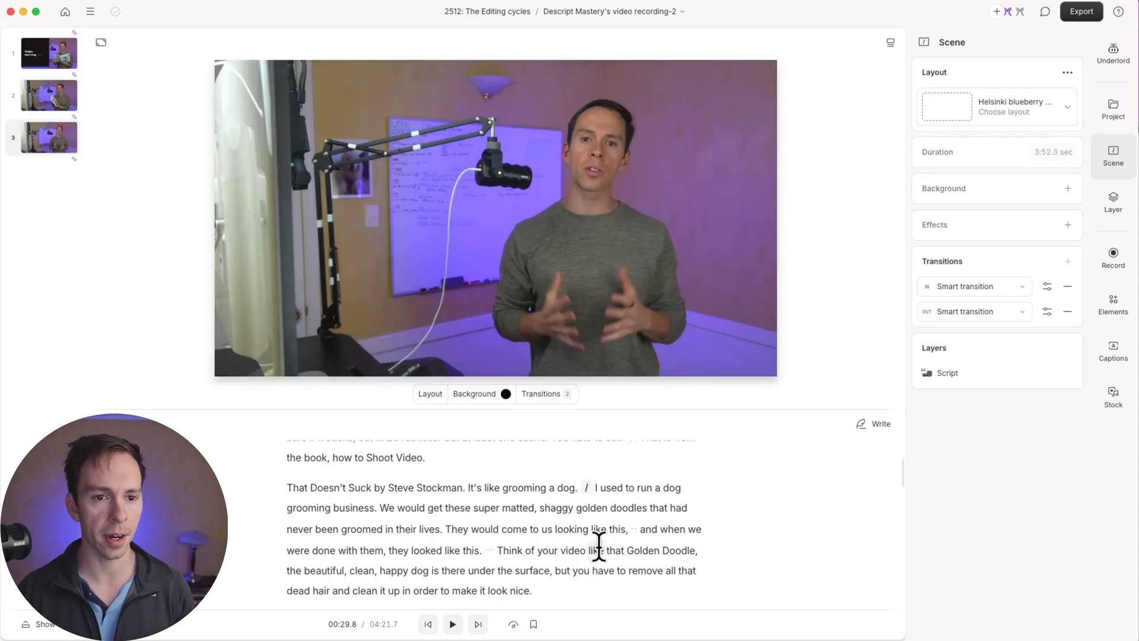
pyautogui.click(445, 529)
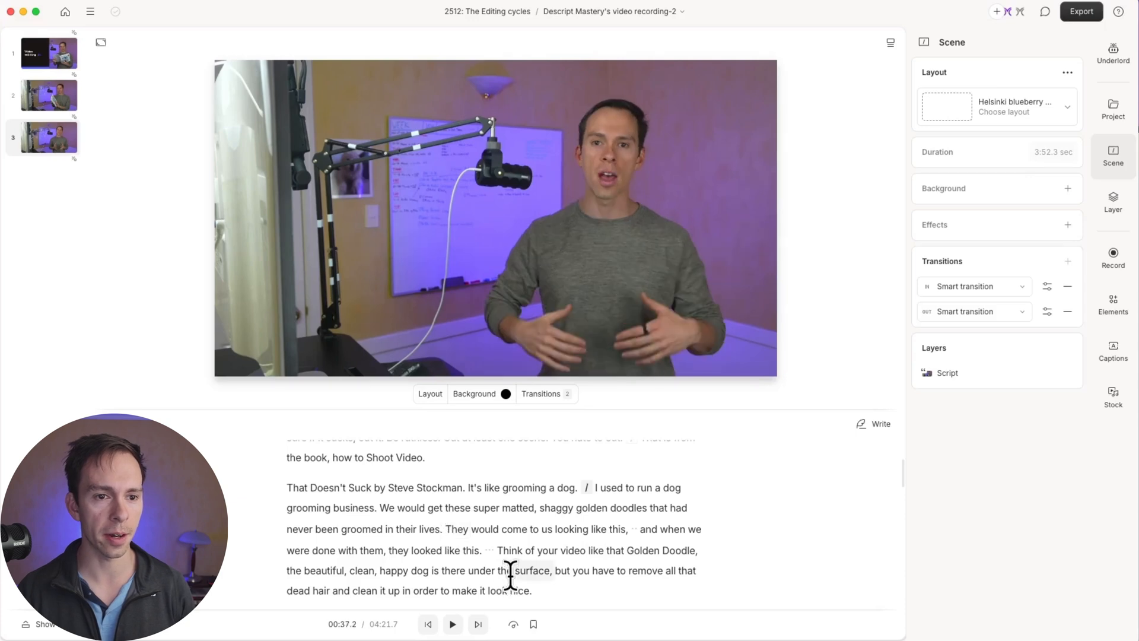
pyautogui.write('/')
pyautogui.click(551, 508)
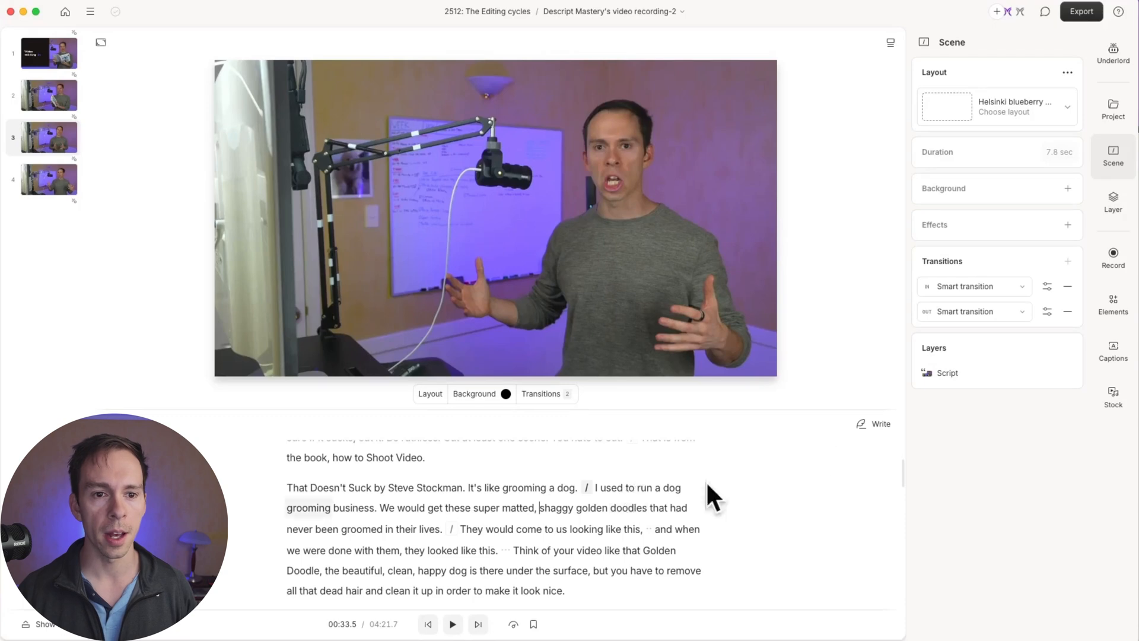
# Give scene three the B-roll Split Screen layout from the Media variants
pyautogui.click(1065, 105)
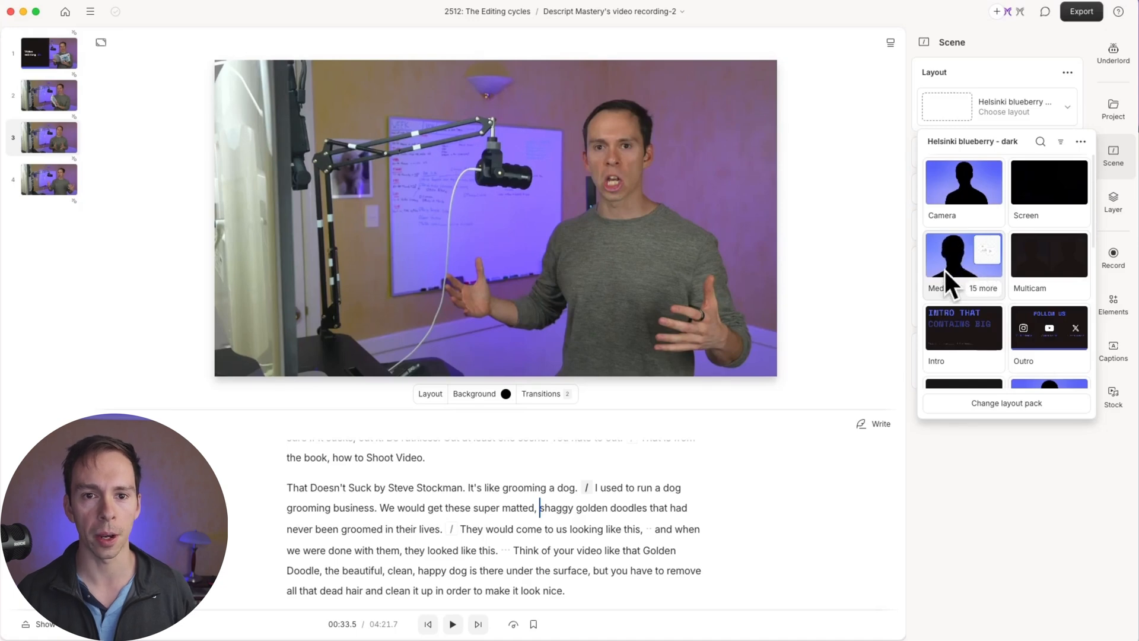
pyautogui.click(979, 289)
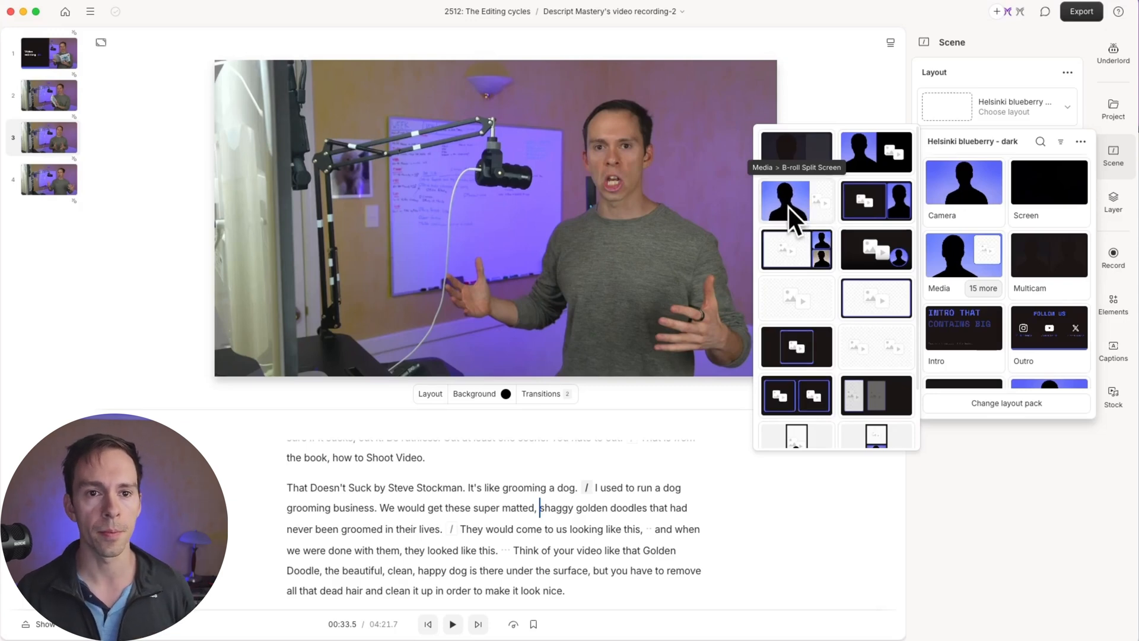
pyautogui.click(789, 209)
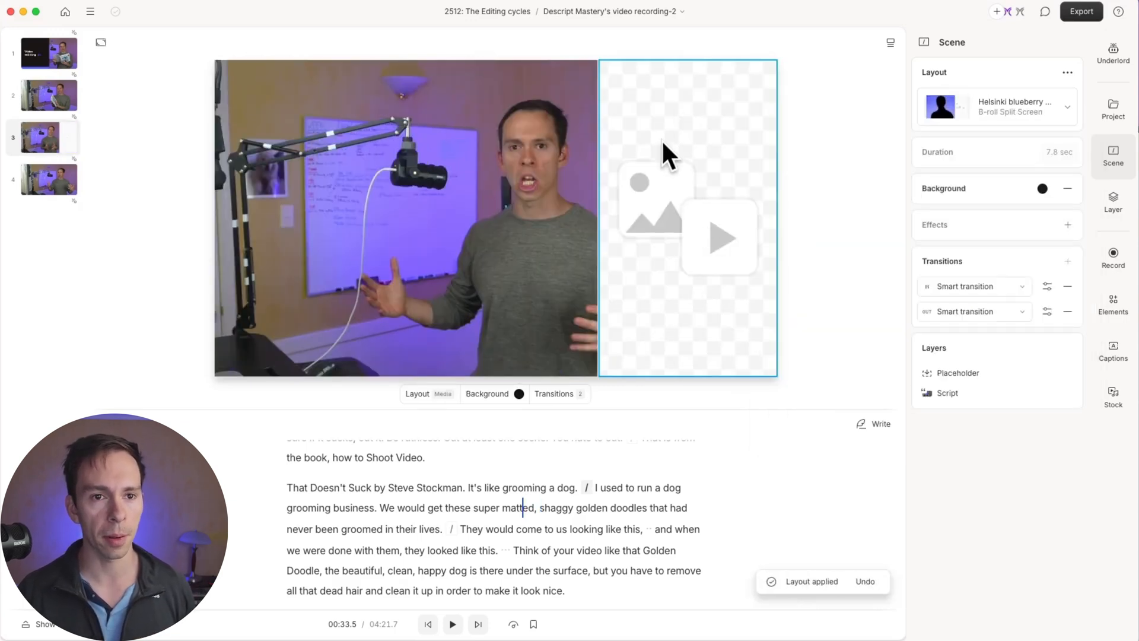
# Fill scene three's empty media slot with a stock 'dog groom' video of a wet dog being washed
pyautogui.click(516, 113)
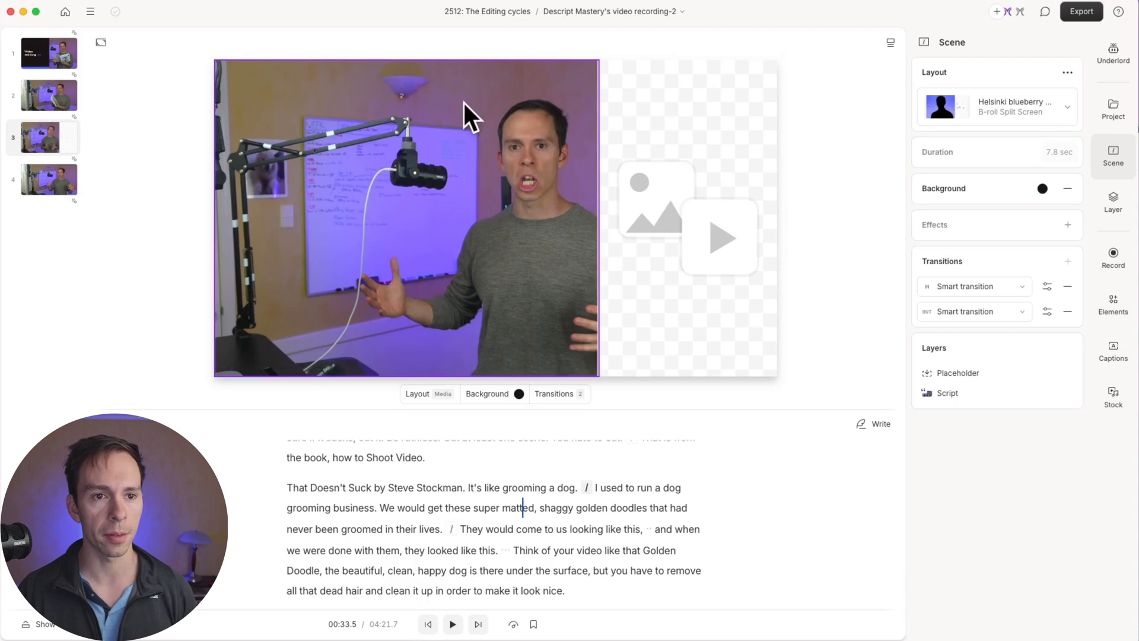
pyautogui.click(687, 187)
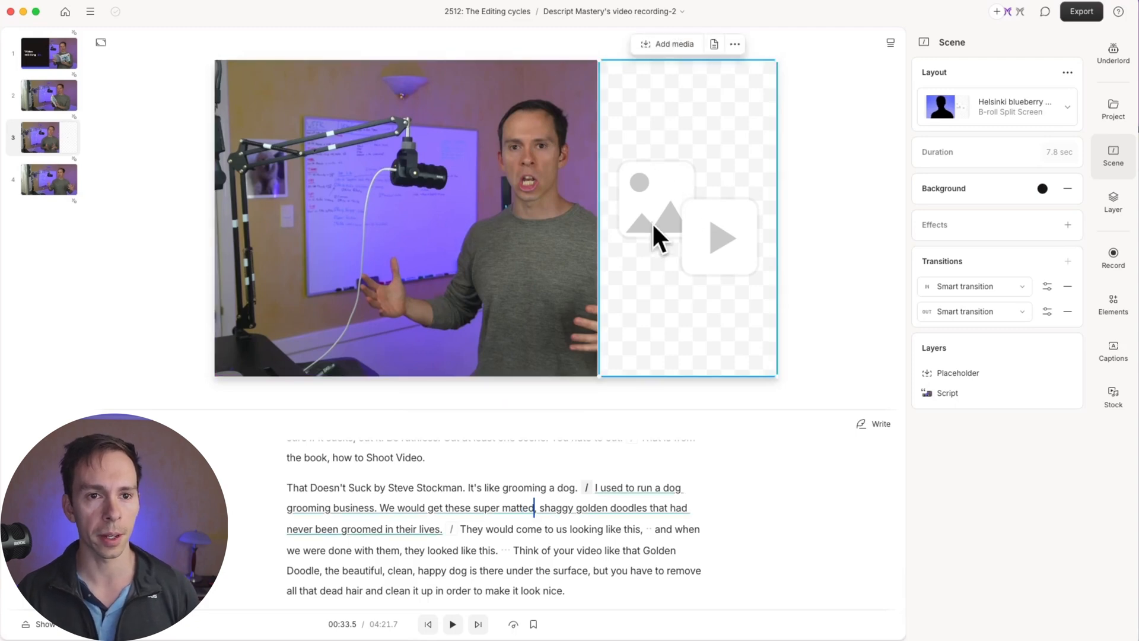
pyautogui.click(663, 44)
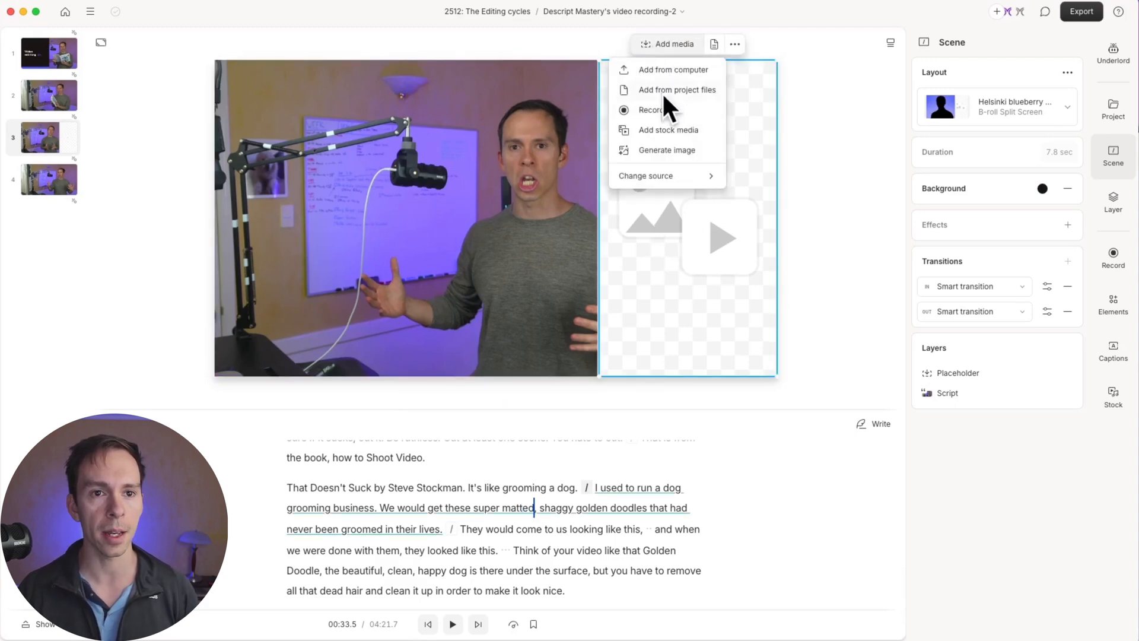
pyautogui.click(674, 129)
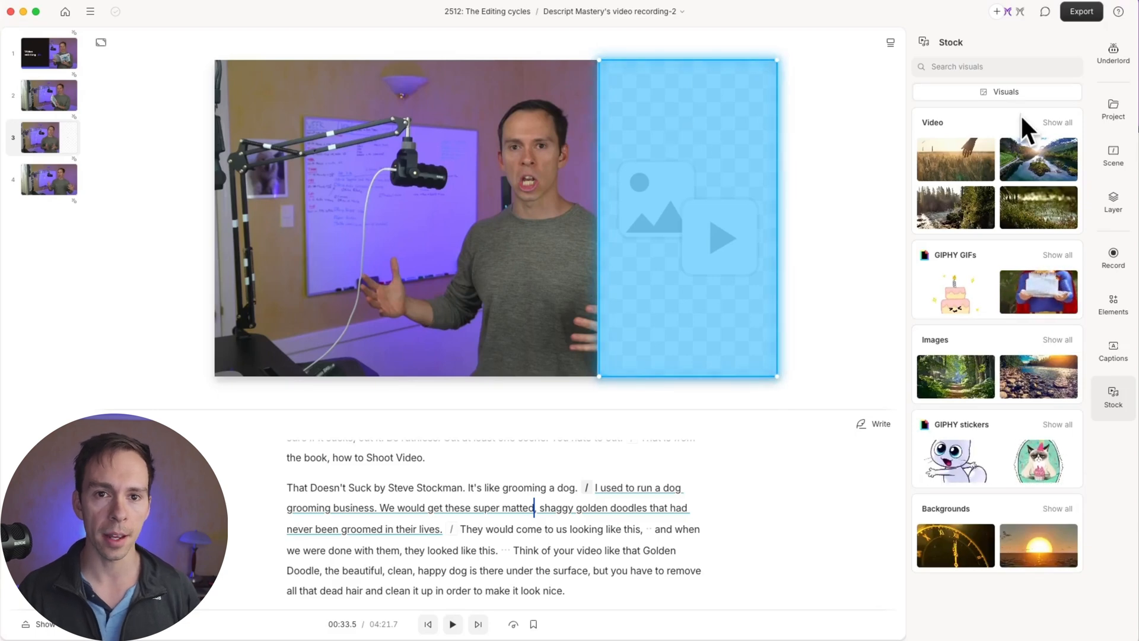
pyautogui.click(979, 66)
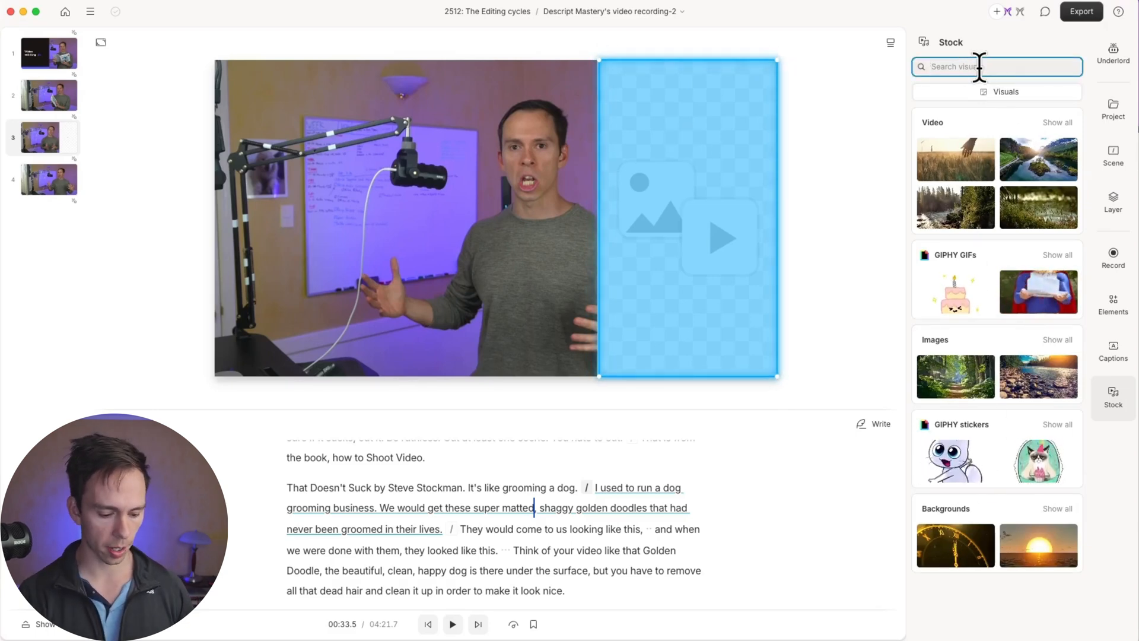
pyautogui.write('dog groom')
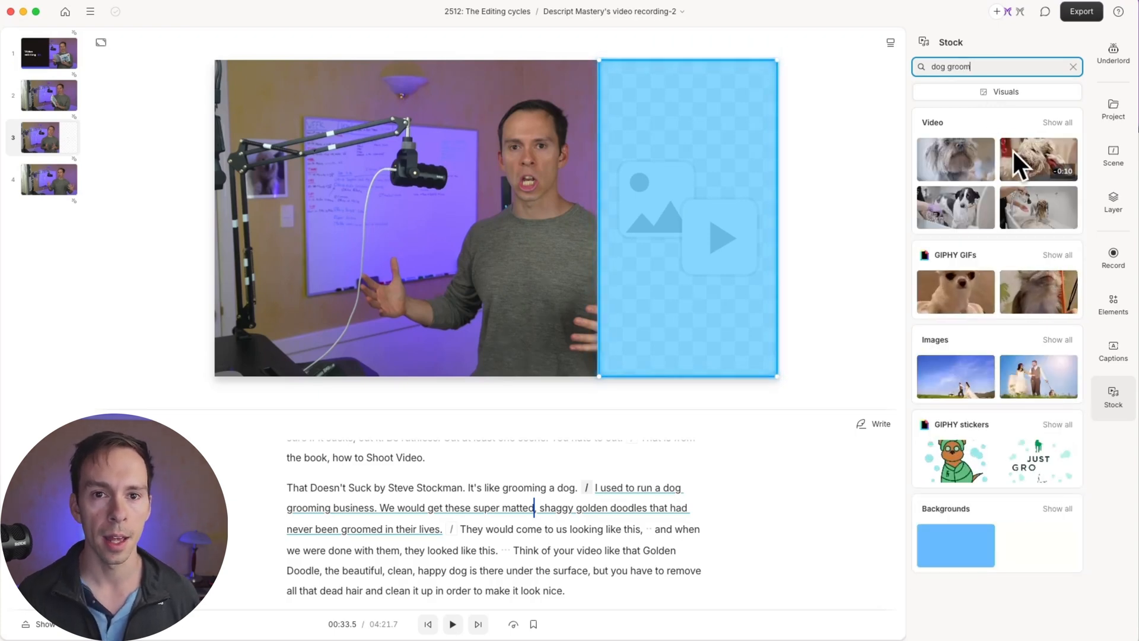
pyautogui.click(1057, 122)
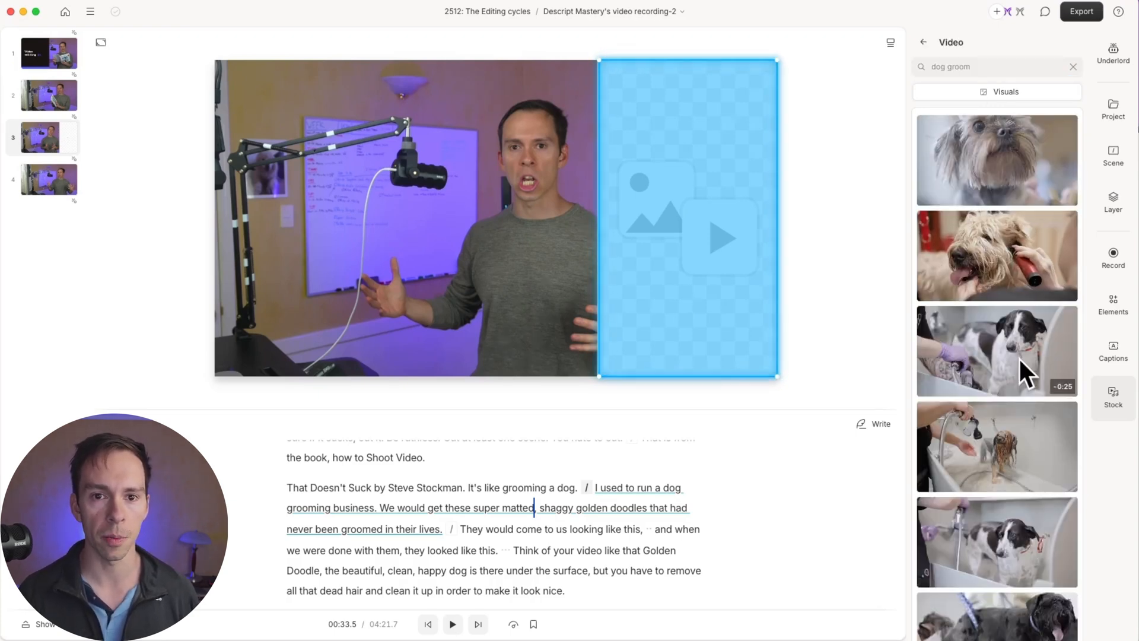
pyautogui.scroll(-3, 1017, 359)
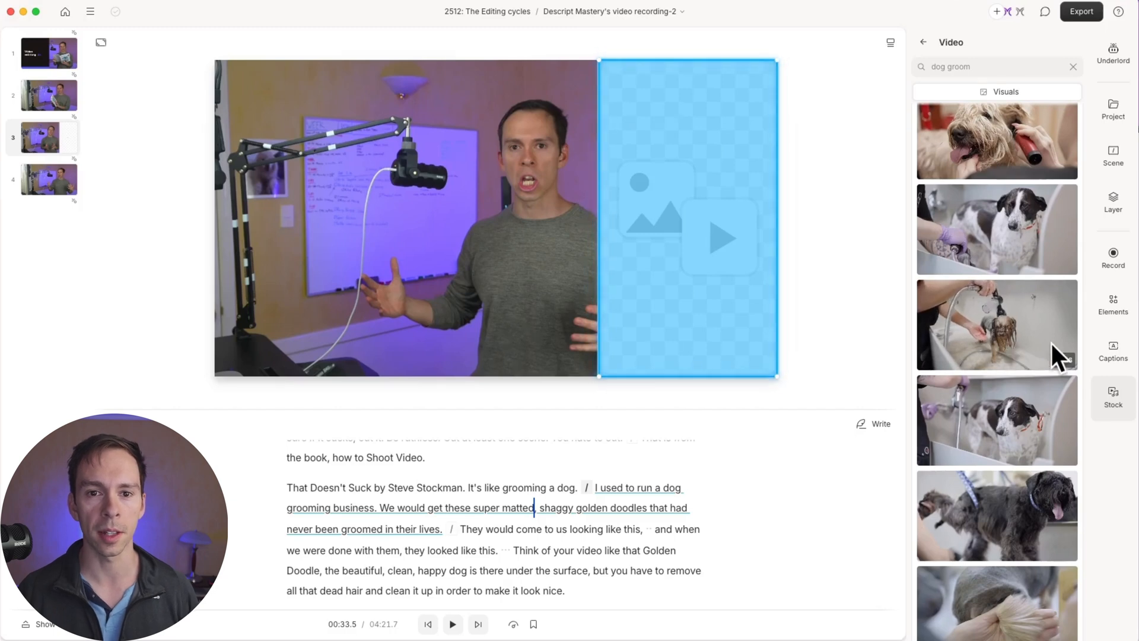
pyautogui.click(1032, 322)
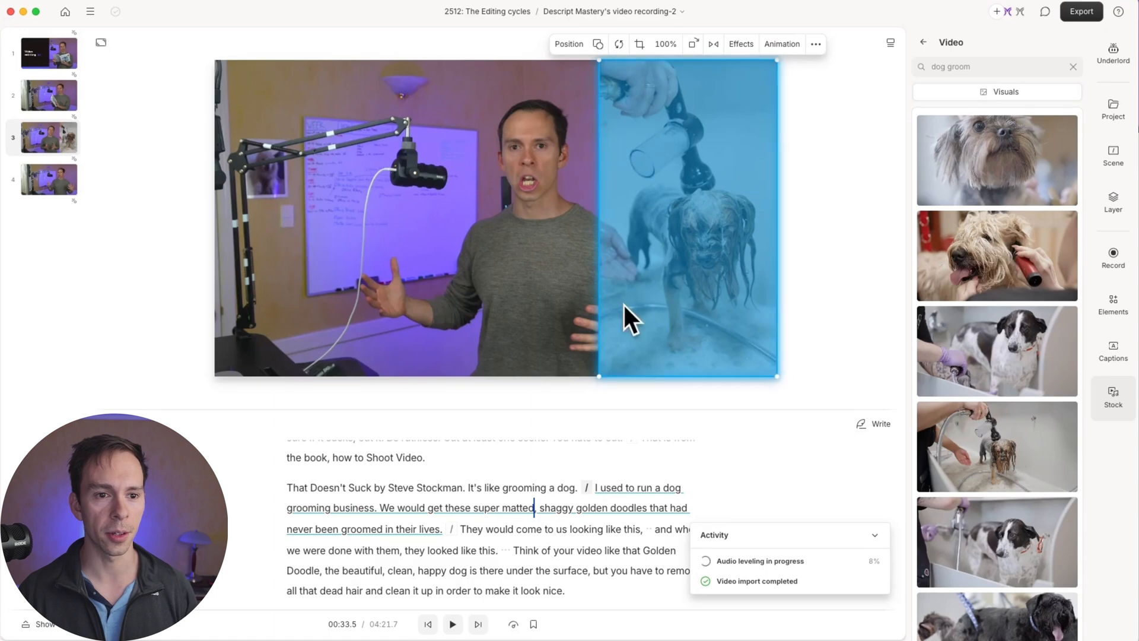
# Play back the grooming story to check the new clip beside the presenter
pyautogui.click(563, 487)
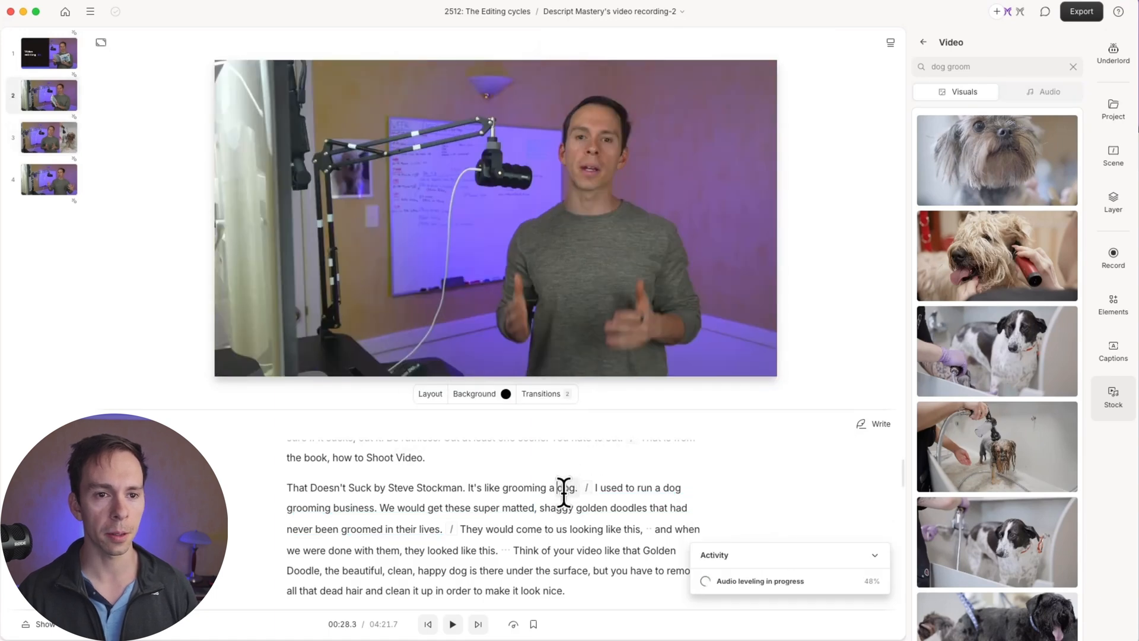
pyautogui.press('space')
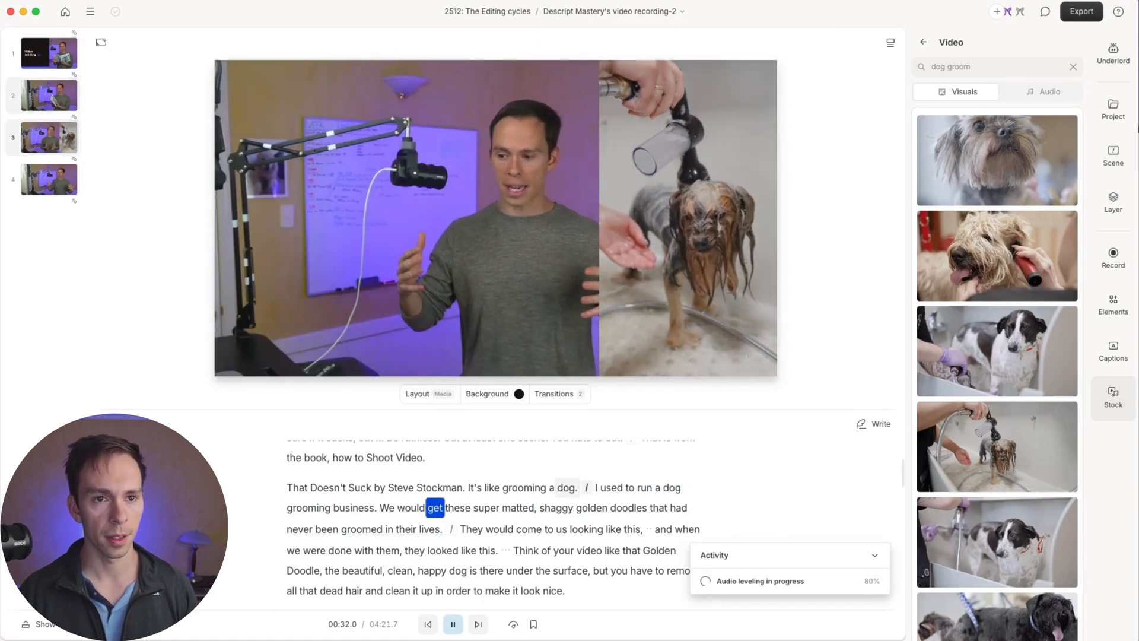
pyautogui.press('space')
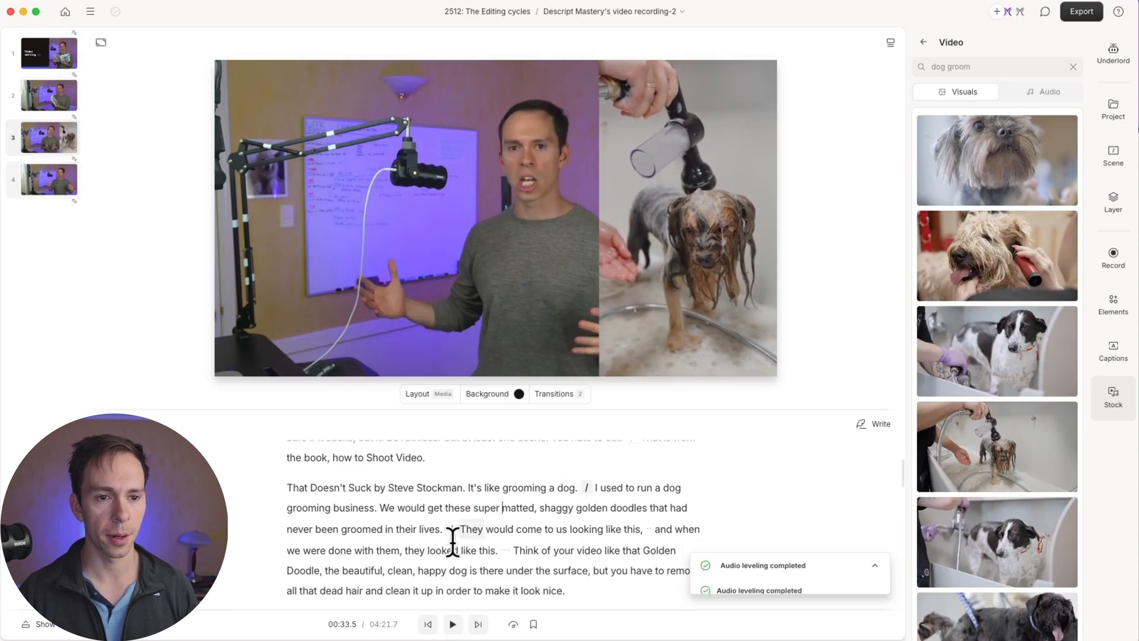
pyautogui.scroll(-1, 452, 539)
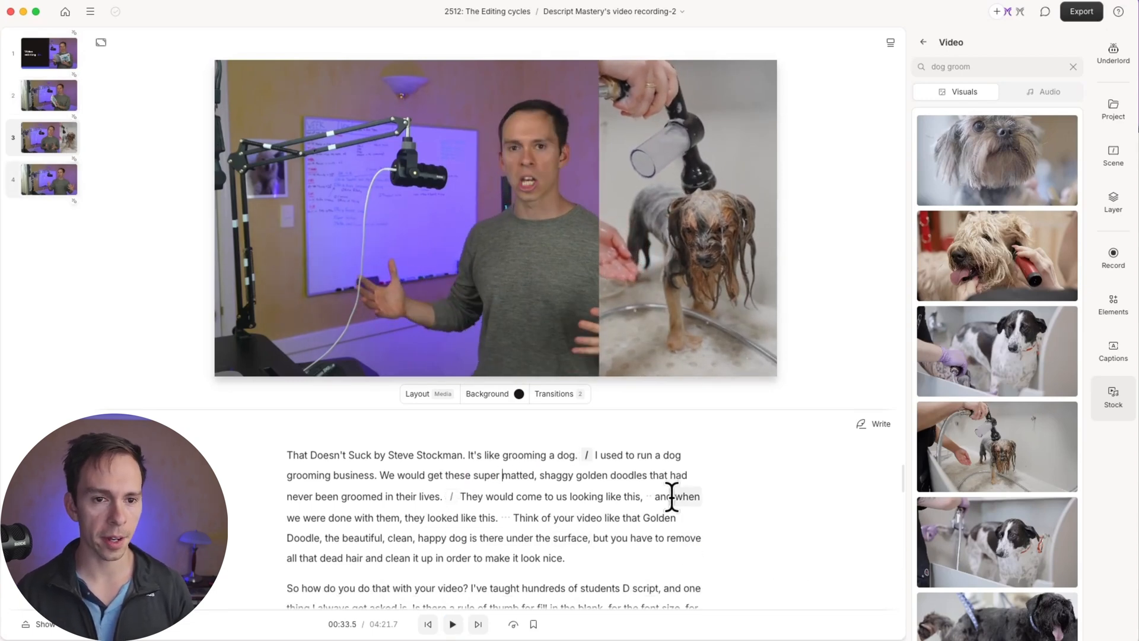
# Start a new scene at 'they looked like this' and give it the full-frame Media B-Roll layout
pyautogui.click(402, 517)
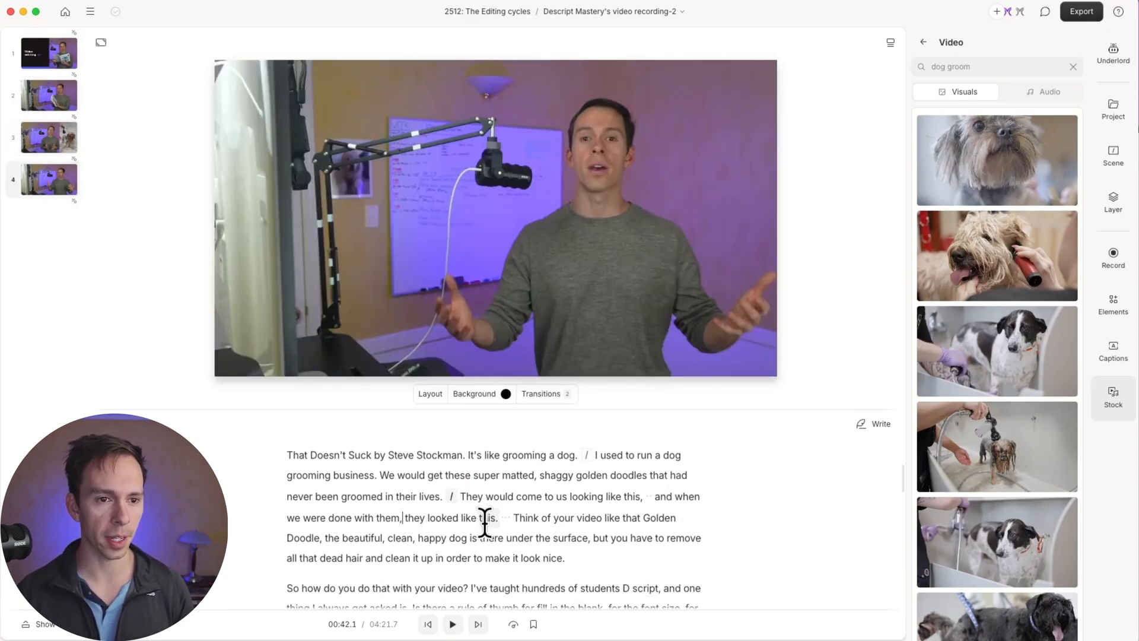
pyautogui.press('/')
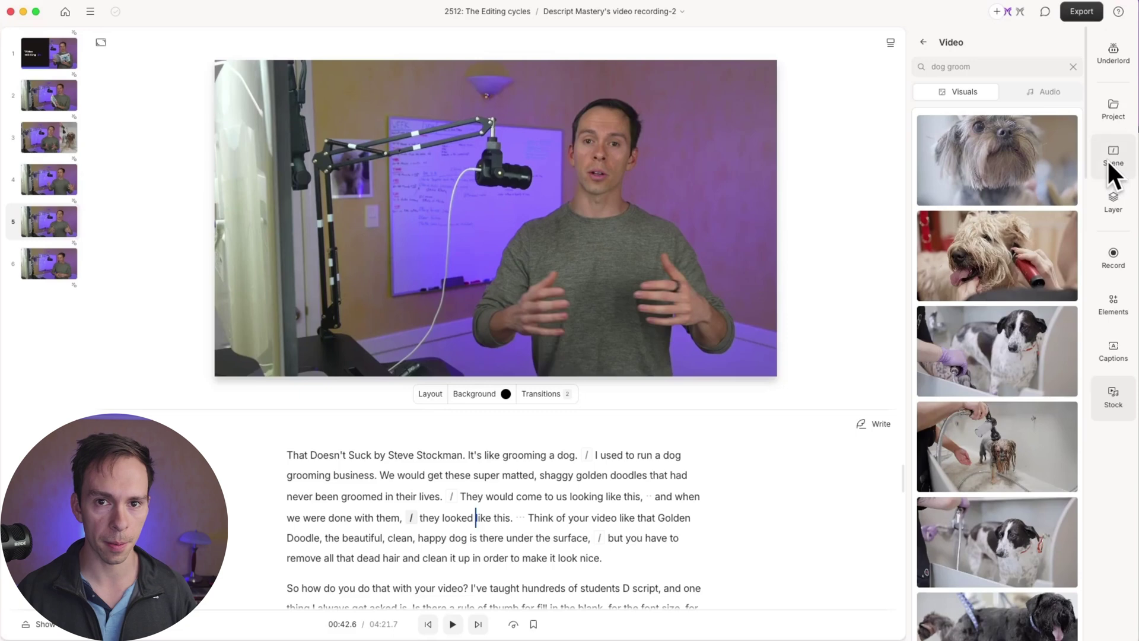
pyautogui.click(1112, 159)
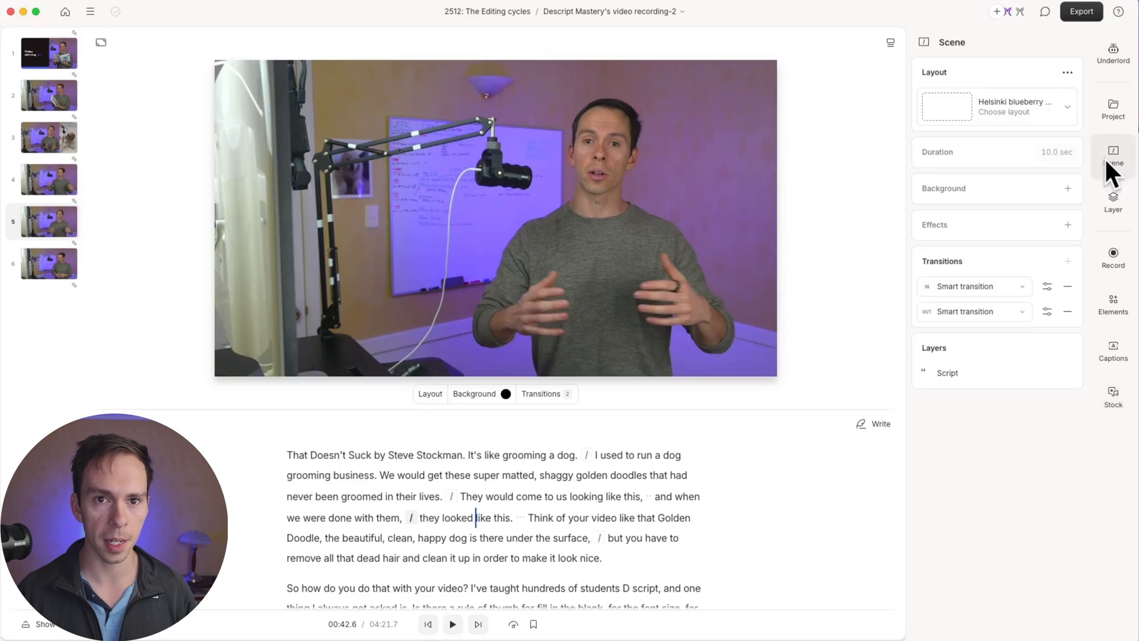
pyautogui.click(1059, 105)
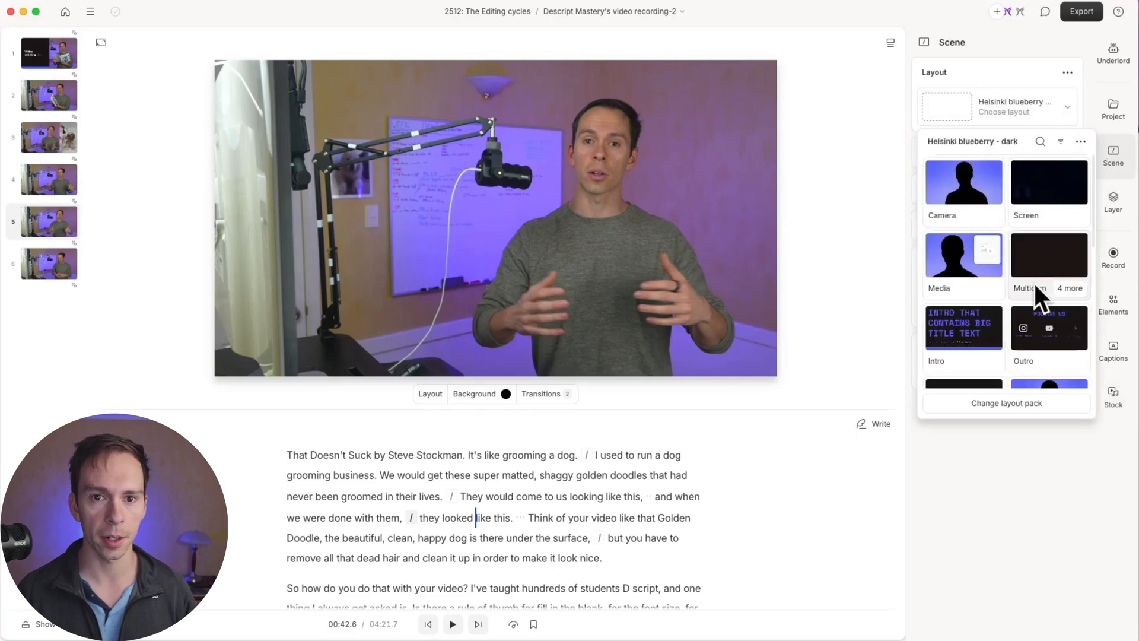
pyautogui.click(982, 287)
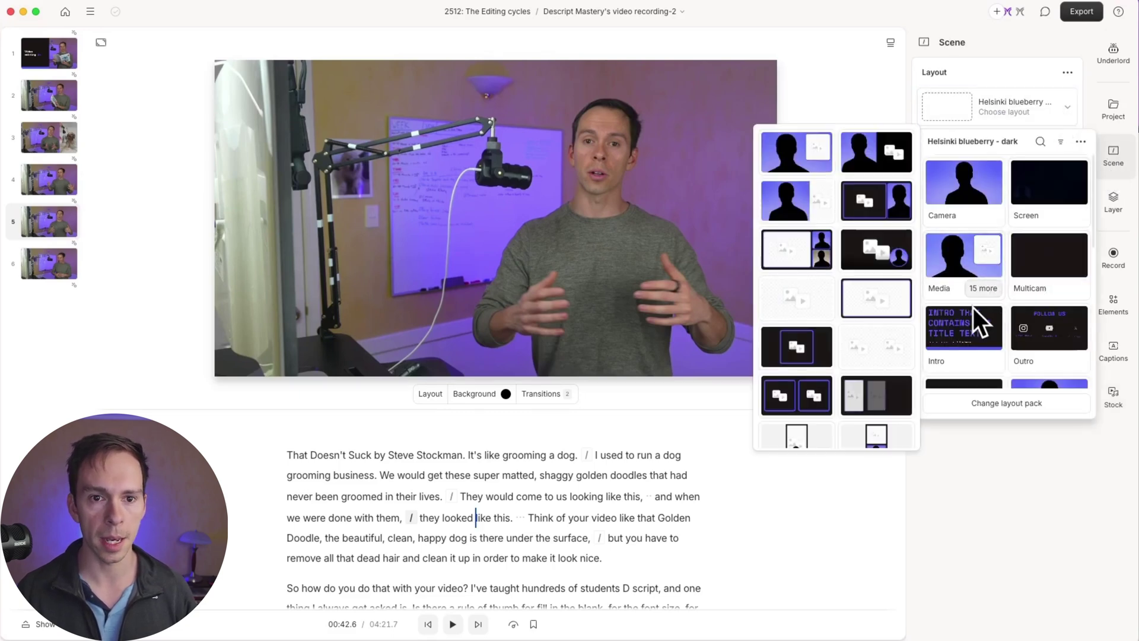
pyautogui.click(791, 294)
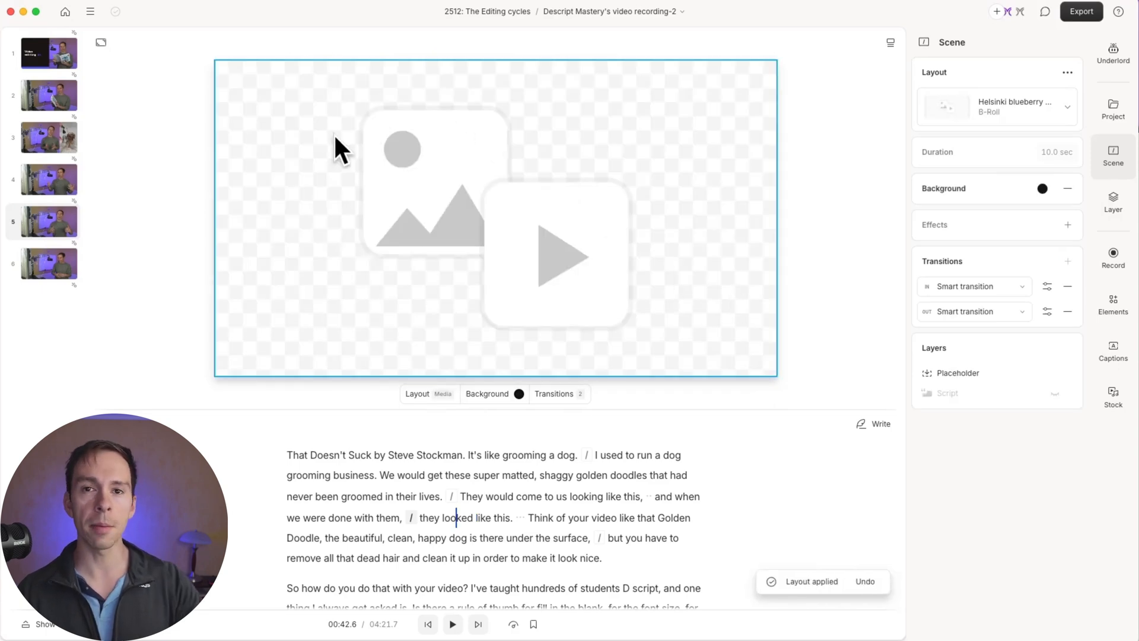
# Fill the full-frame placeholder with a stock 'groomed dog' clip of a combed Yorkshire terrier
pyautogui.click(484, 162)
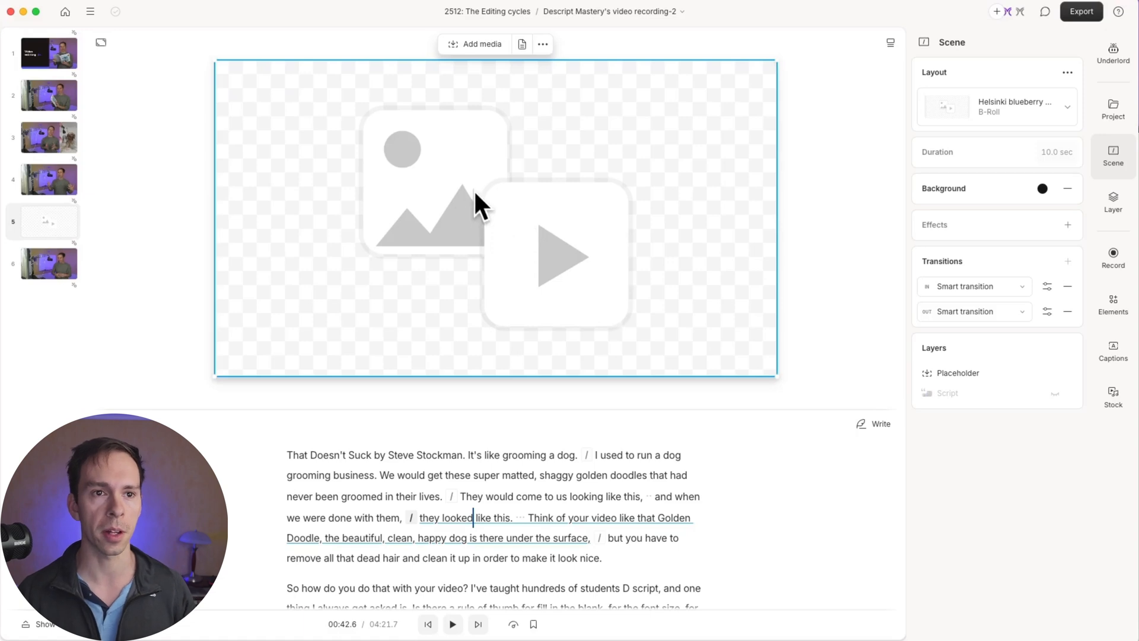
pyautogui.click(481, 47)
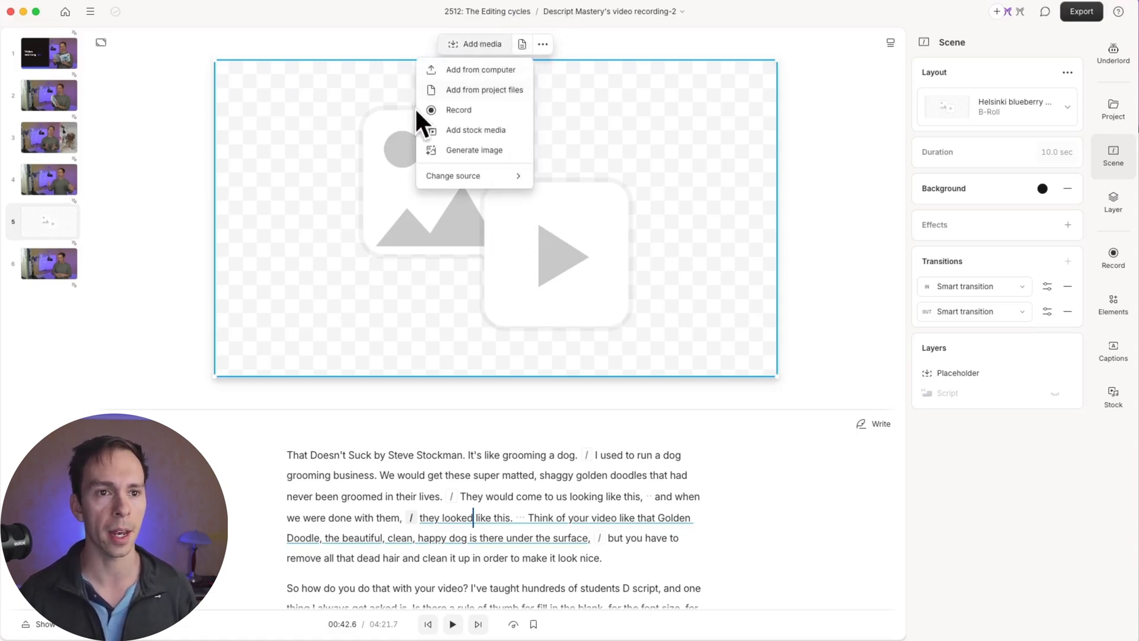
pyautogui.click(471, 129)
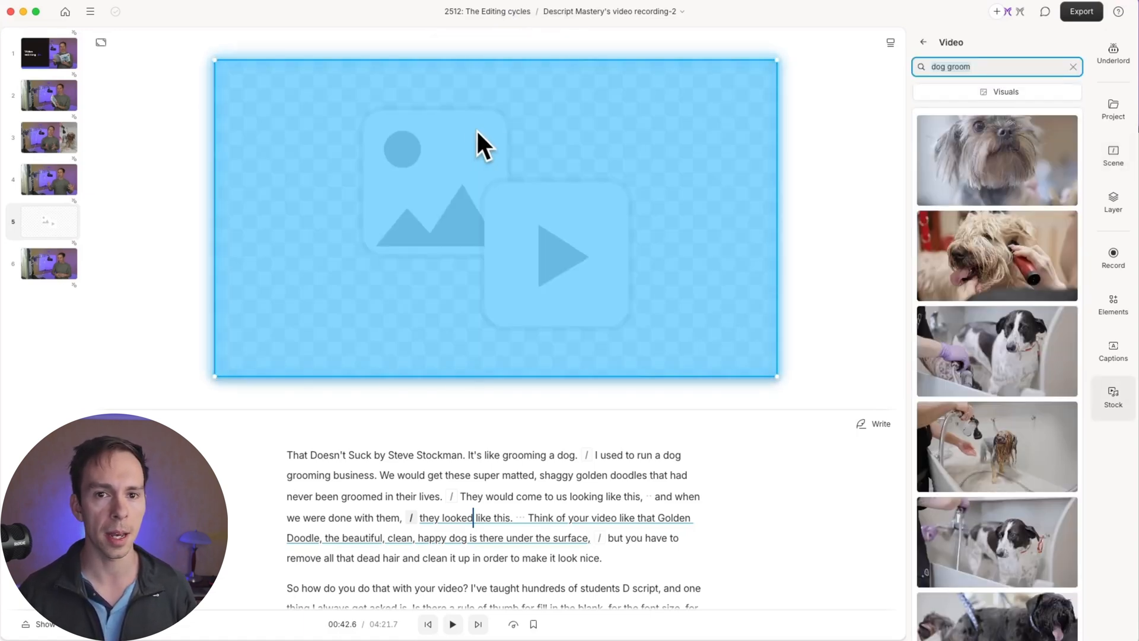
pyautogui.tripleClick(974, 66)
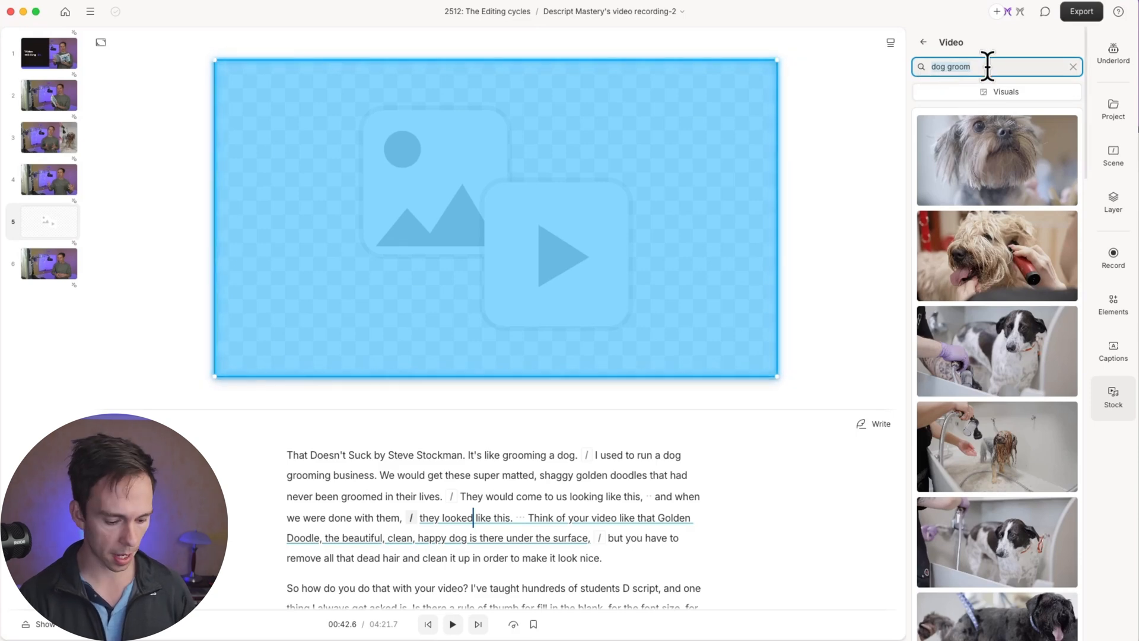
pyautogui.write('groomed dog')
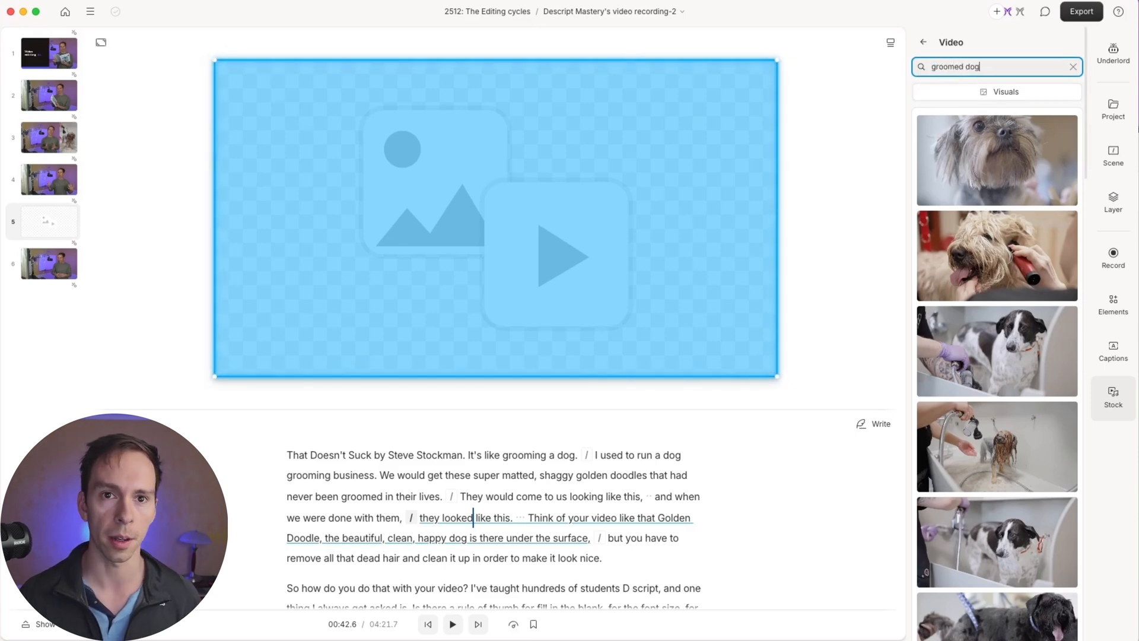
pyautogui.press('Return')
pyautogui.scroll(-5, 1008, 432)
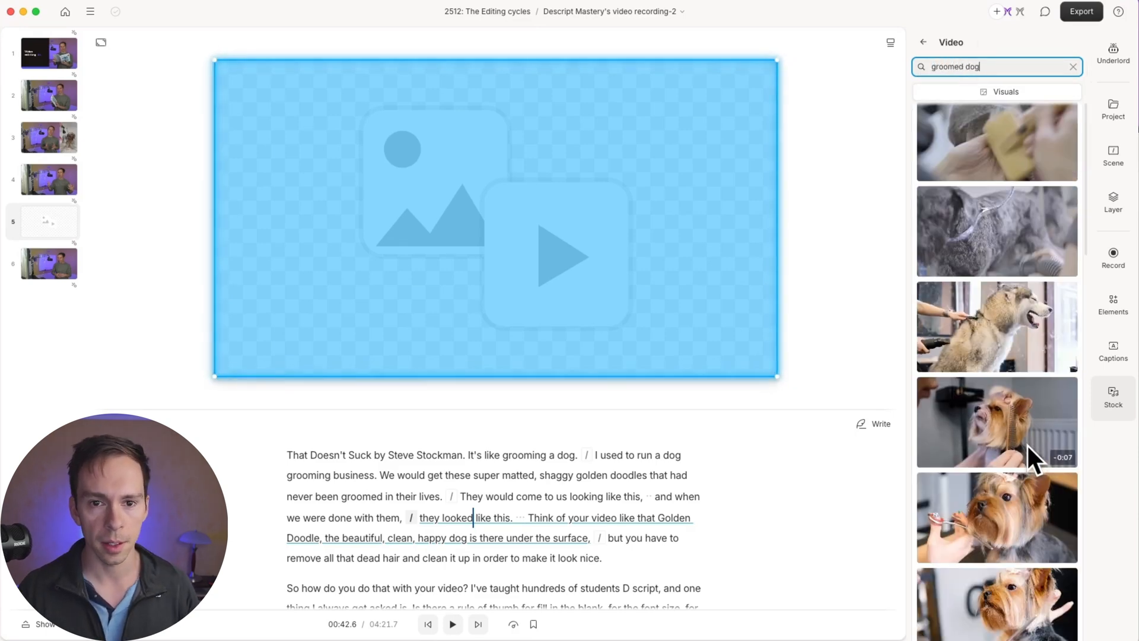
pyautogui.click(1008, 414)
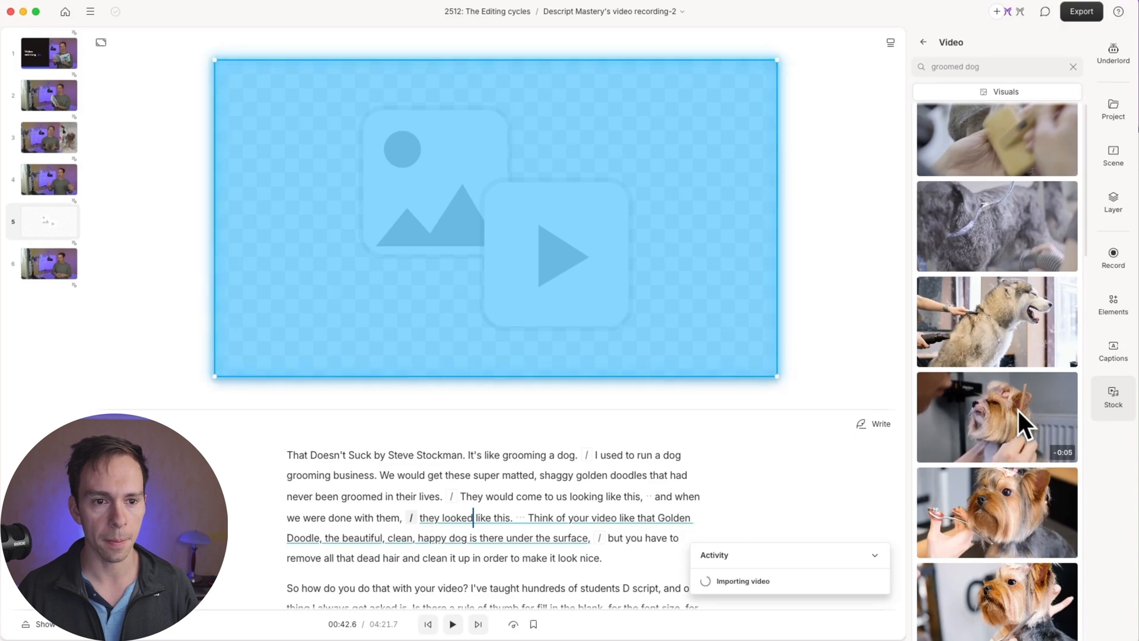
pyautogui.click(364, 518)
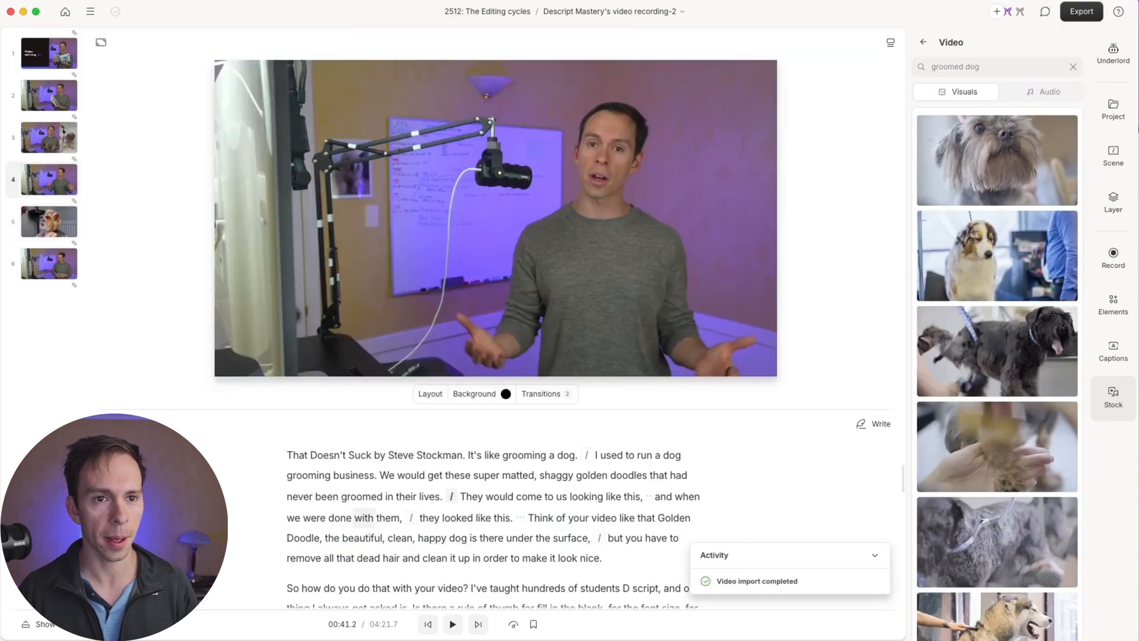
pyautogui.press('space')
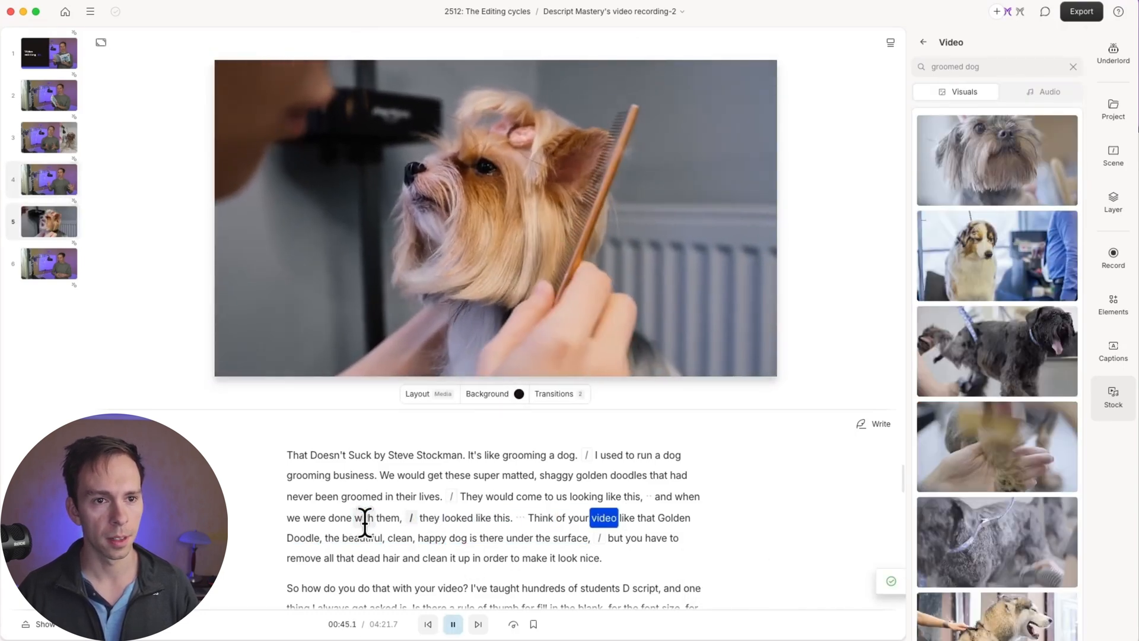
pyautogui.press('space')
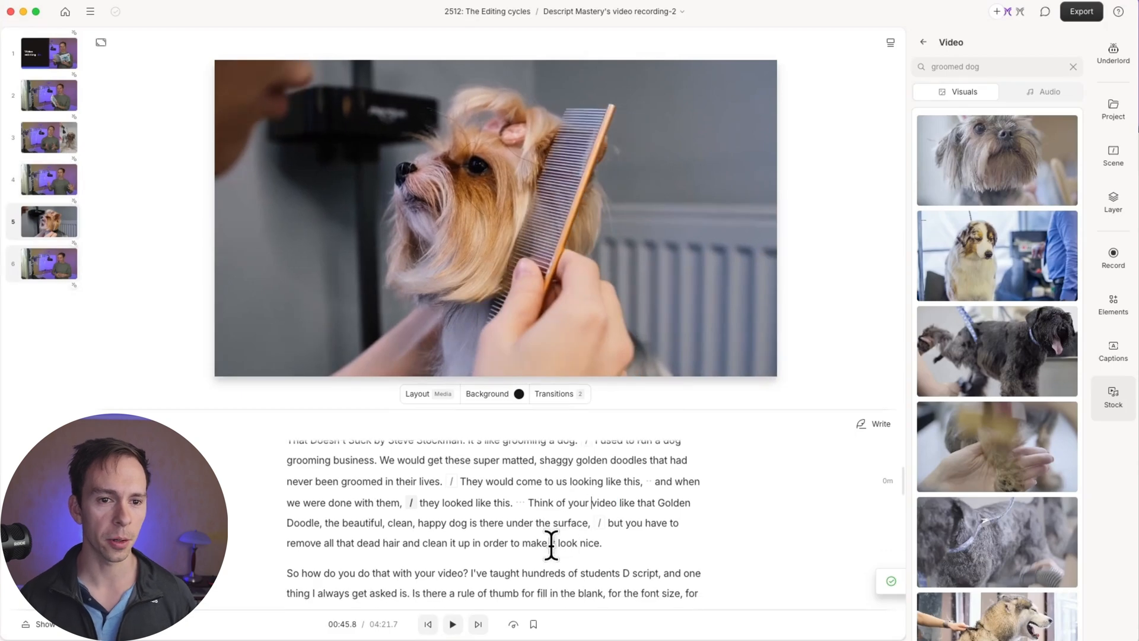
pyautogui.scroll(-1, 550, 545)
pyautogui.click(471, 536)
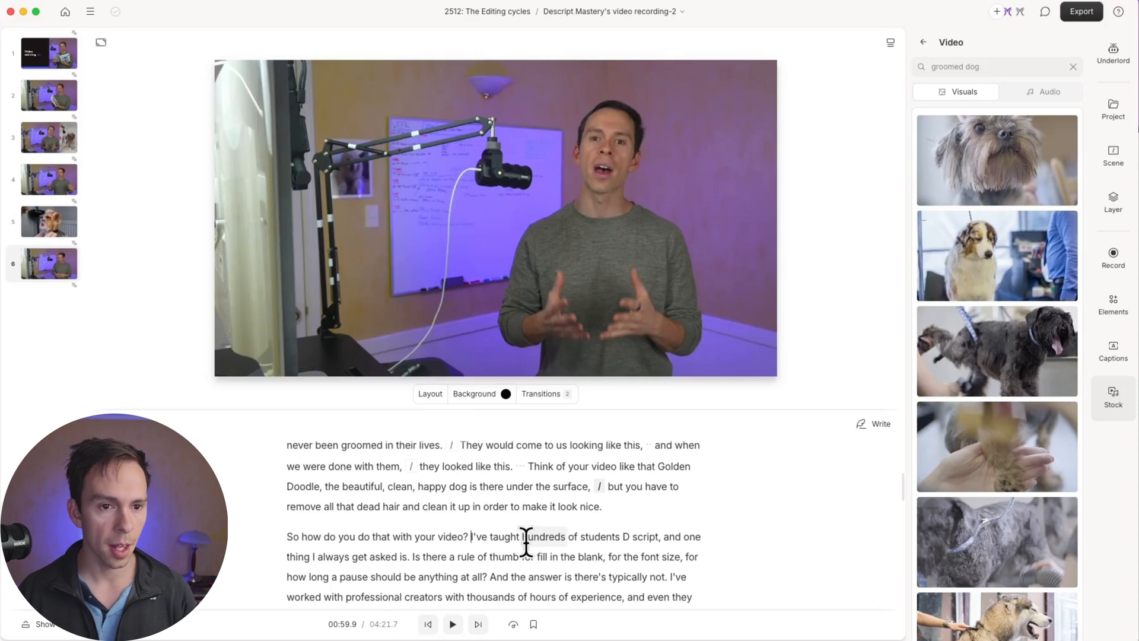
# Split off a scene from before "I've taught" to after "script," and select it
pyautogui.press('/')
pyautogui.write('/')
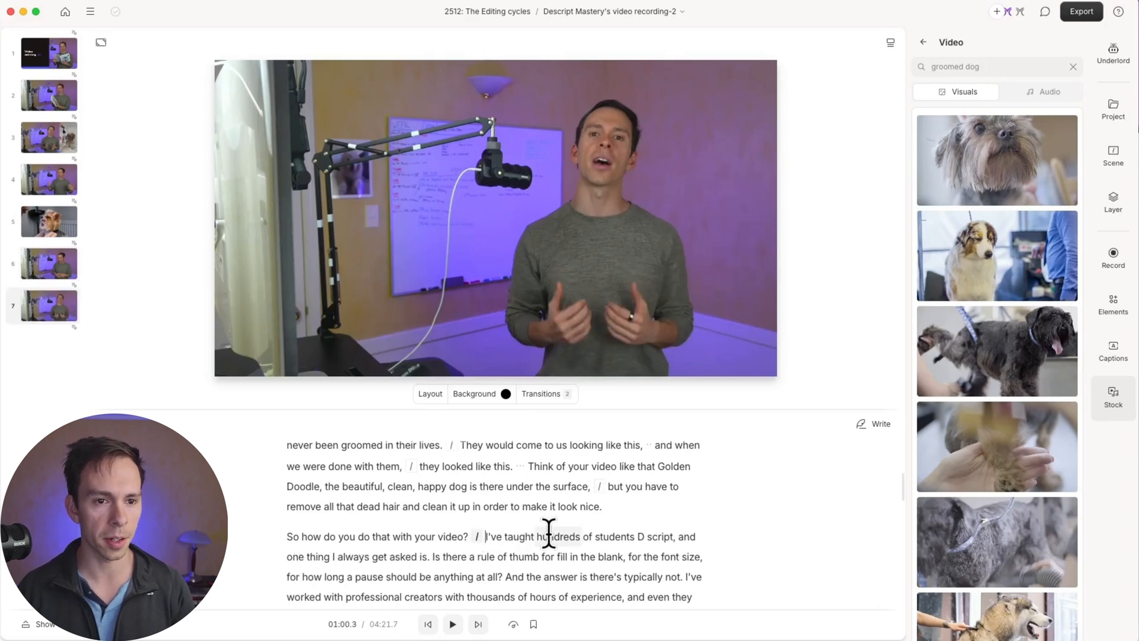
pyautogui.click(675, 536)
pyautogui.press('/')
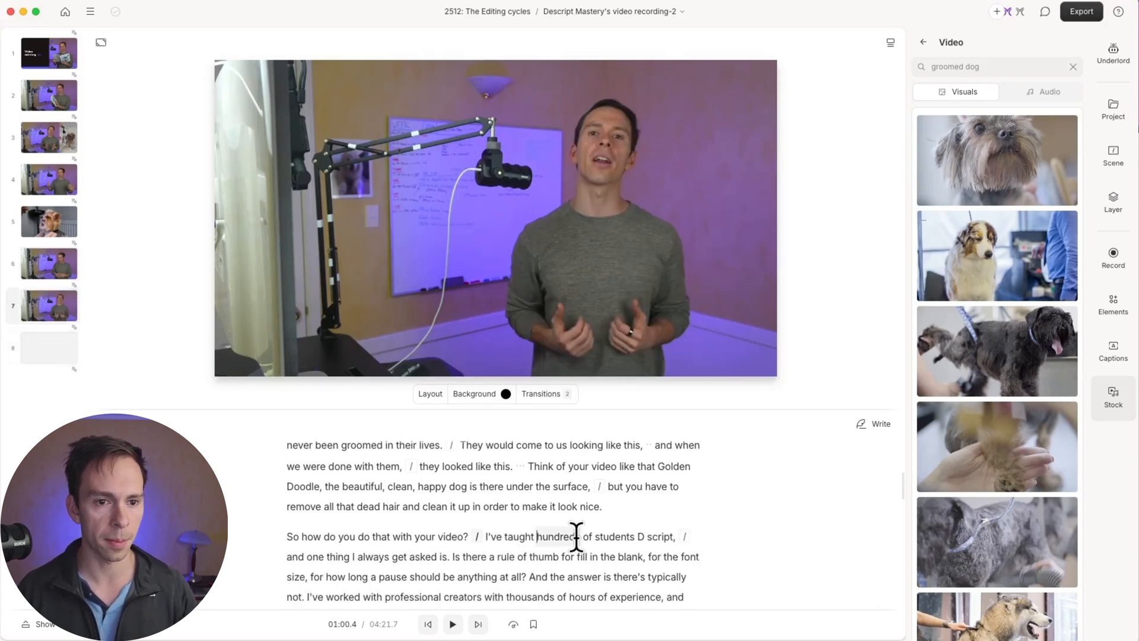
pyautogui.click(538, 536)
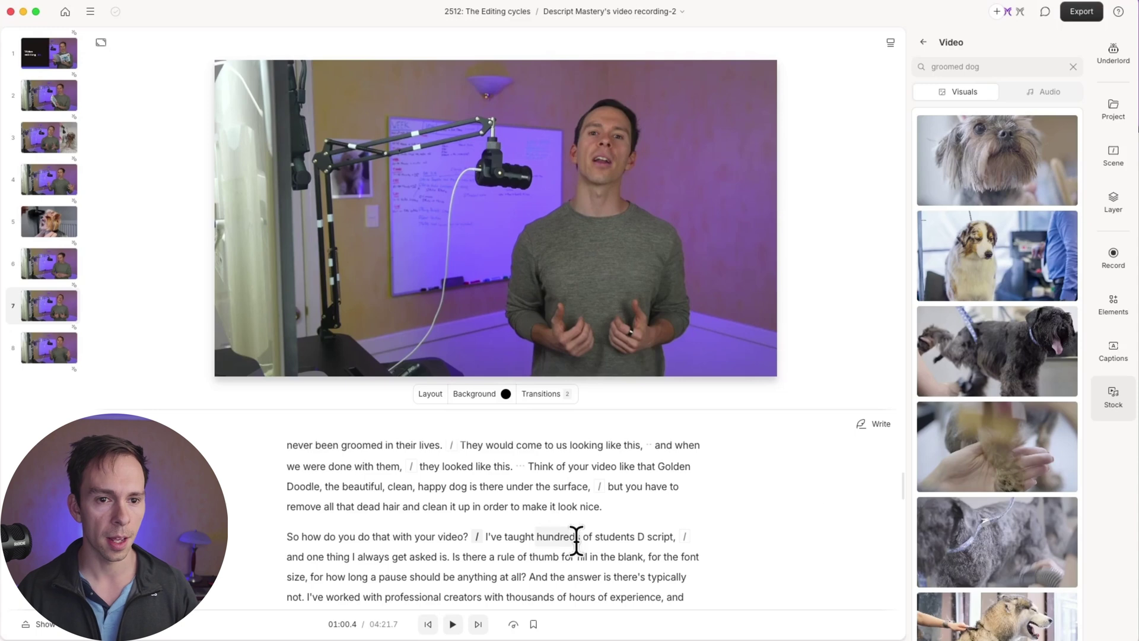
# Show the Big Fact layout variants for the teaching-students scene
pyautogui.click(1114, 160)
pyautogui.click(1026, 109)
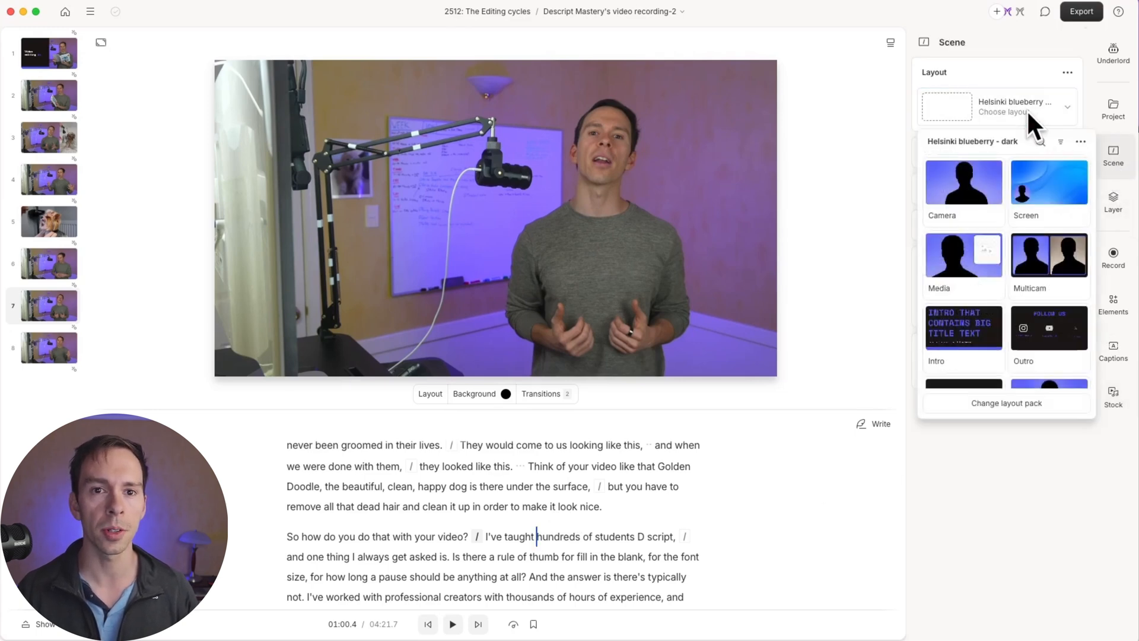
pyautogui.scroll(-2, 1043, 323)
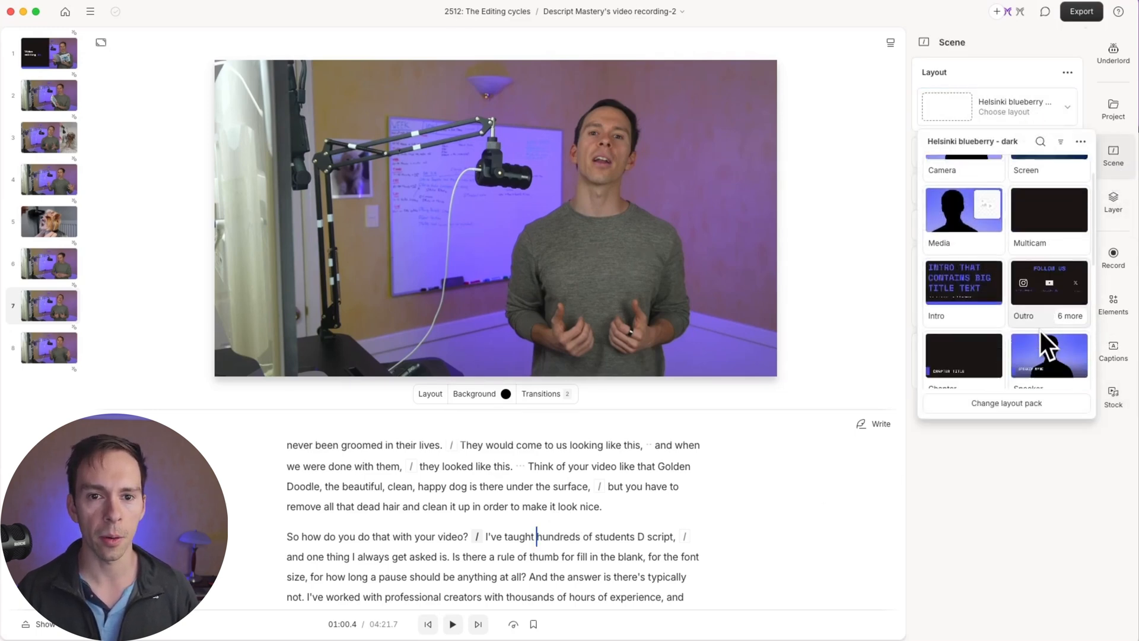
pyautogui.scroll(-5, 1040, 330)
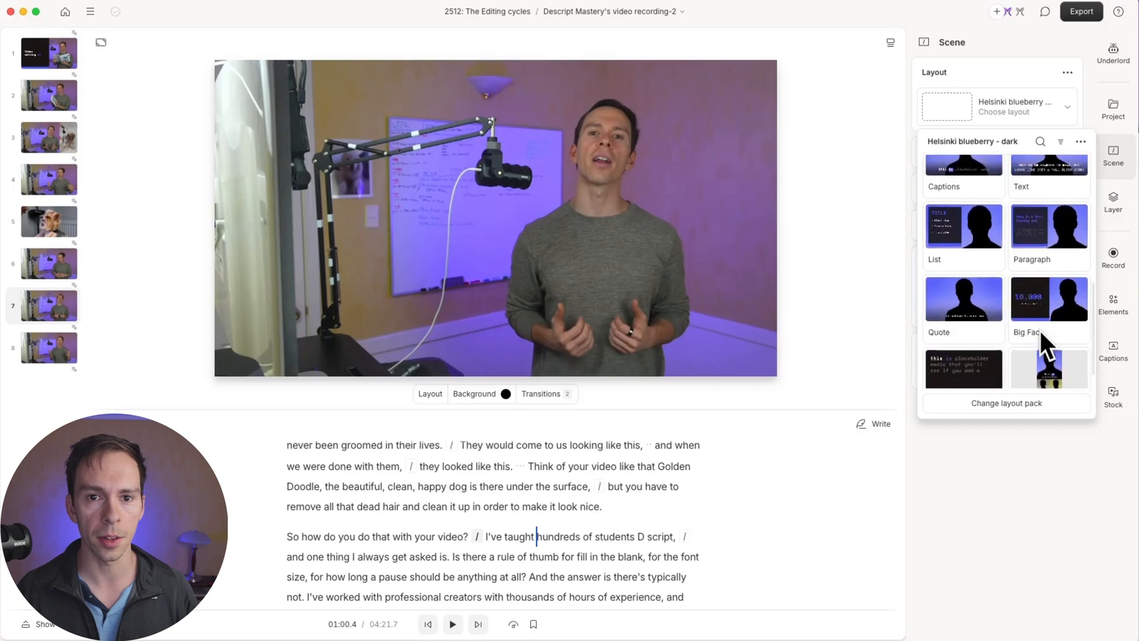
pyautogui.scroll(-2, 1038, 328)
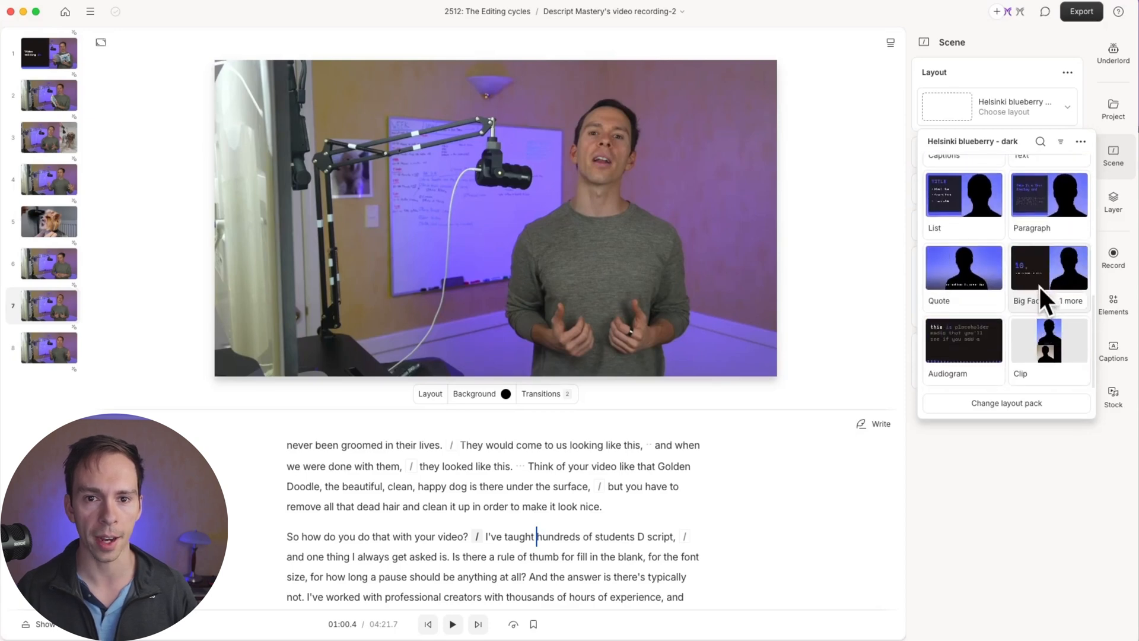
pyautogui.click(1070, 301)
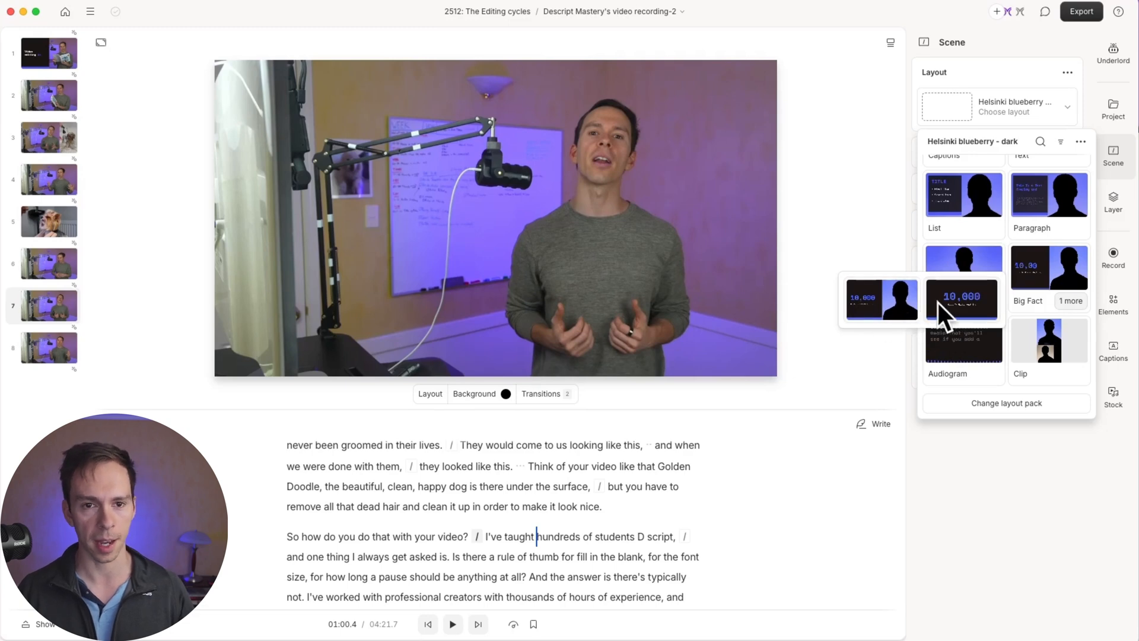
# Apply Big Fact Split Screen and retitle it "100s – Students I've taught Descript" with the subtitle at size 28
pyautogui.click(873, 300)
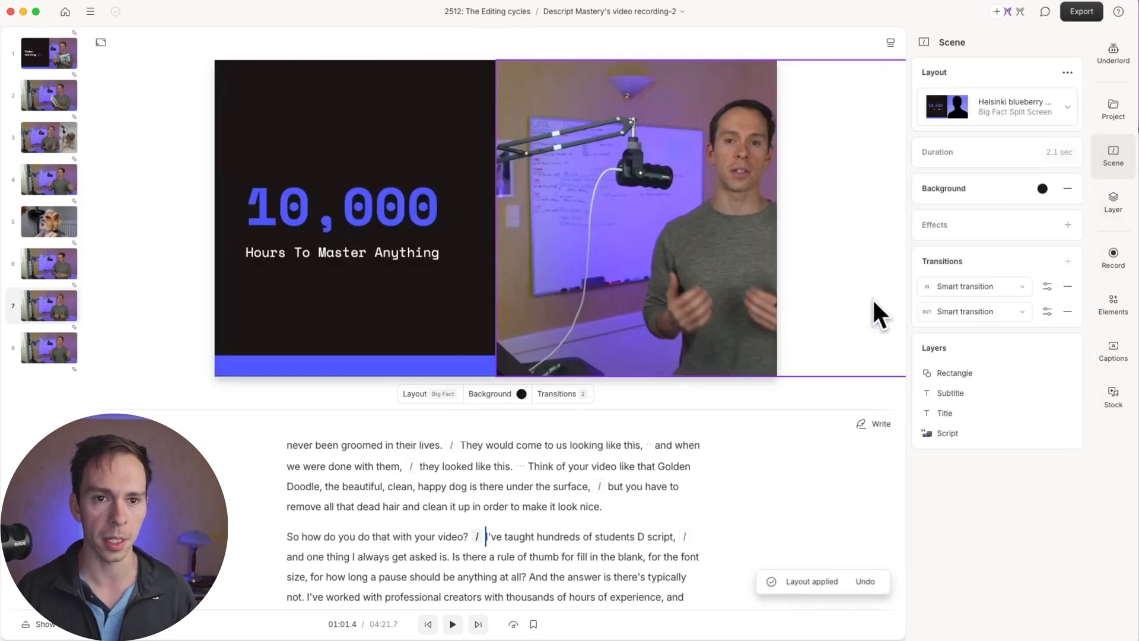
pyautogui.press('Escape')
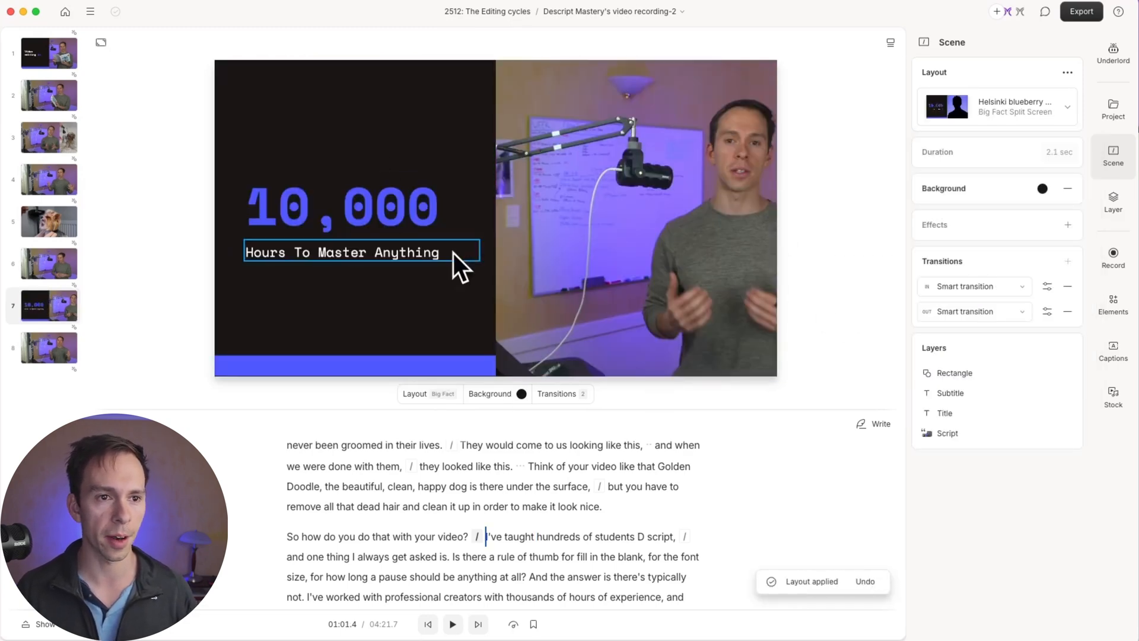
pyautogui.doubleClick(352, 215)
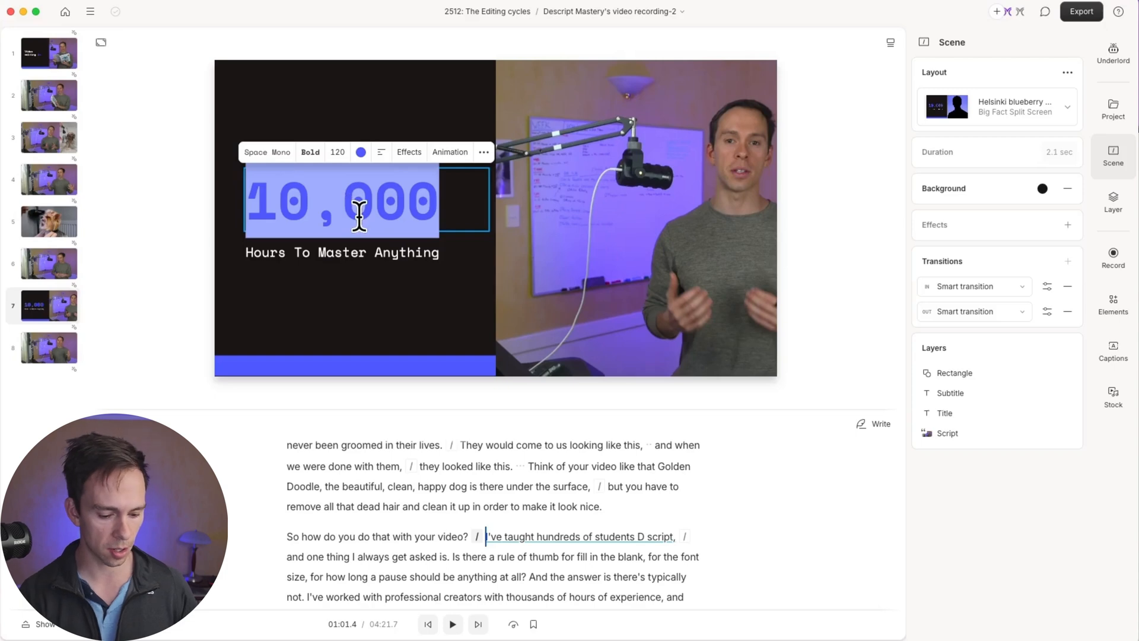
pyautogui.write('100')
pyautogui.doubleClick(328, 251)
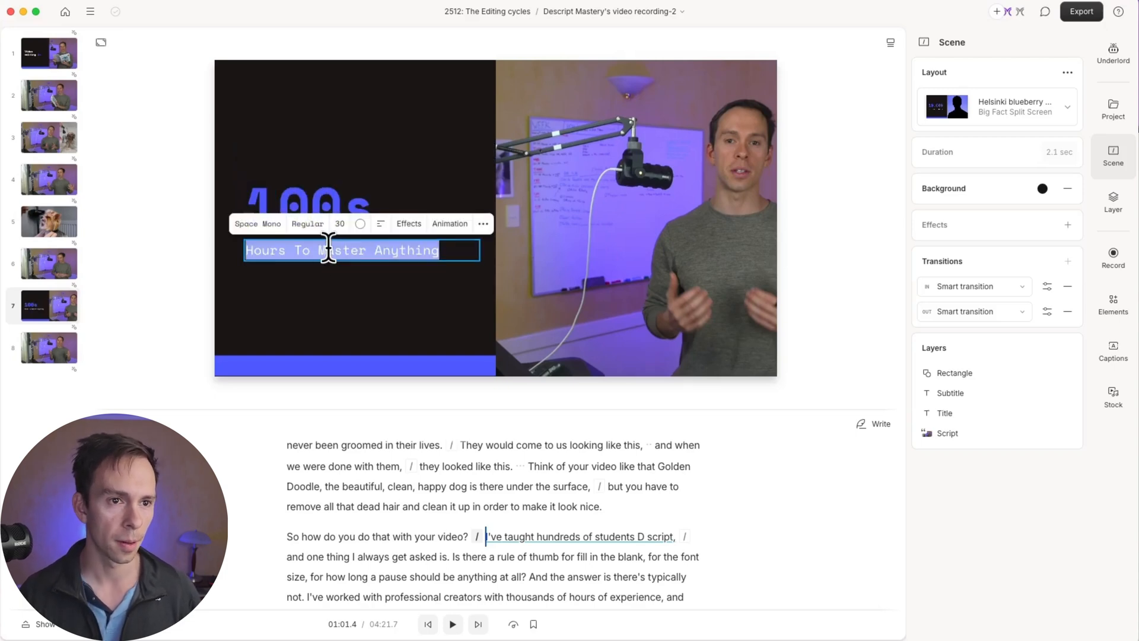
pyautogui.write("Students I've taught Desc")
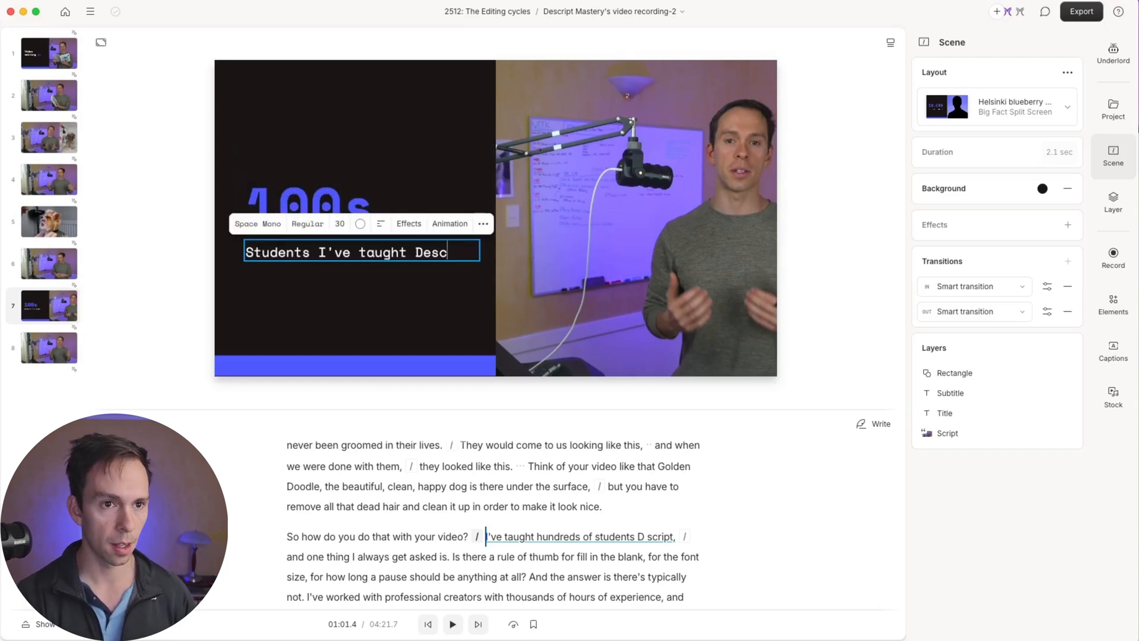
pyautogui.write('ript')
pyautogui.click(367, 281)
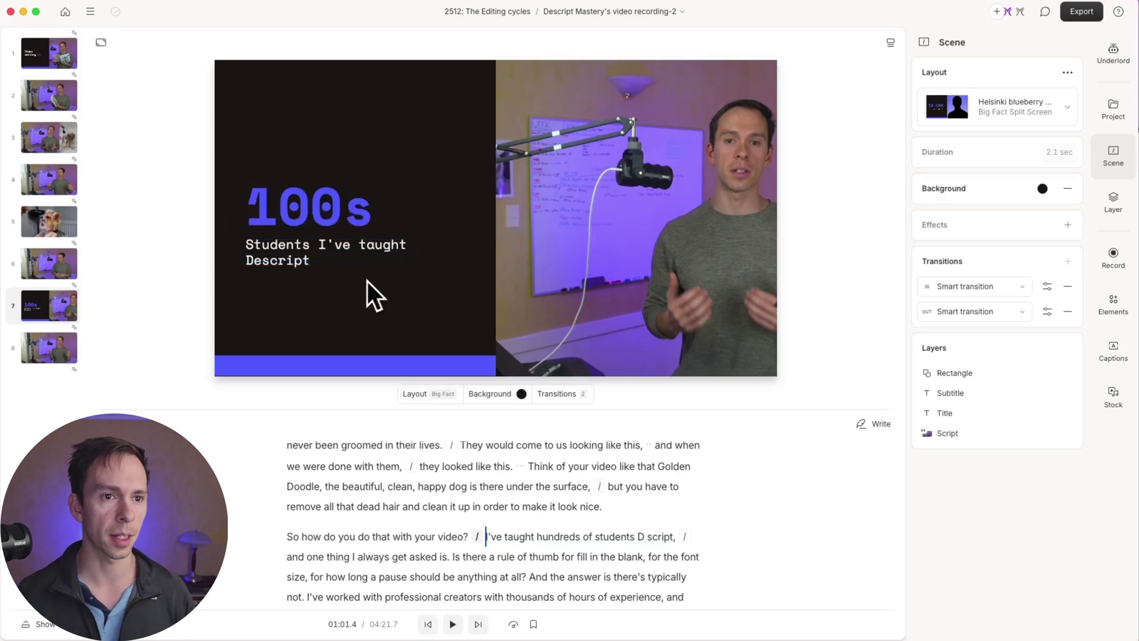
pyautogui.click(328, 257)
pyautogui.moveTo(340, 230); pyautogui.dragTo(334, 230)
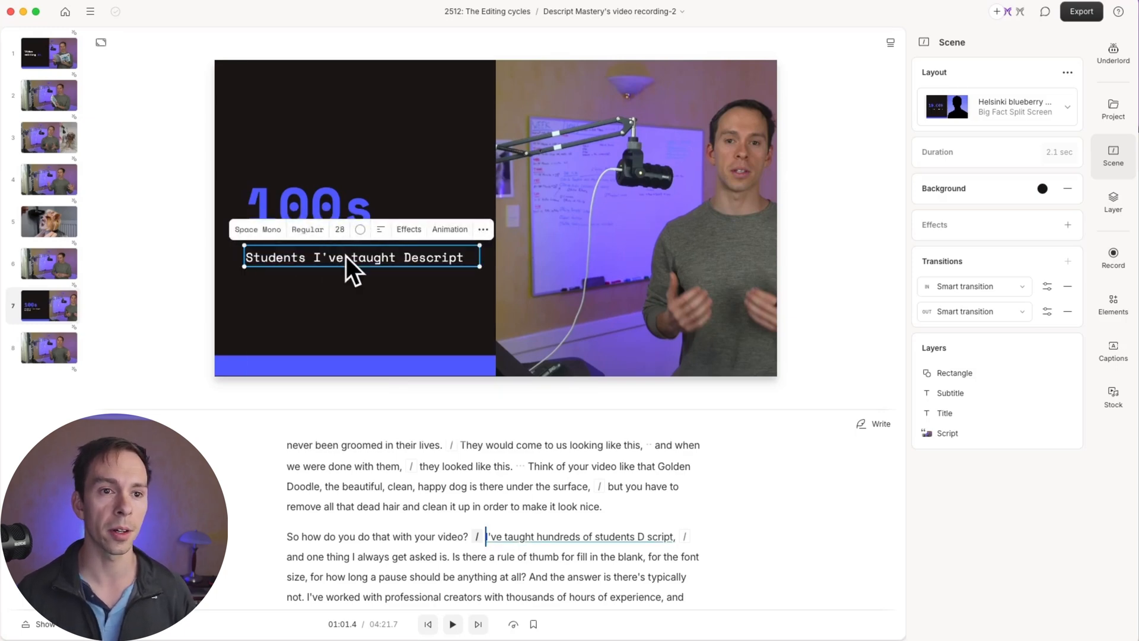
pyautogui.click(360, 287)
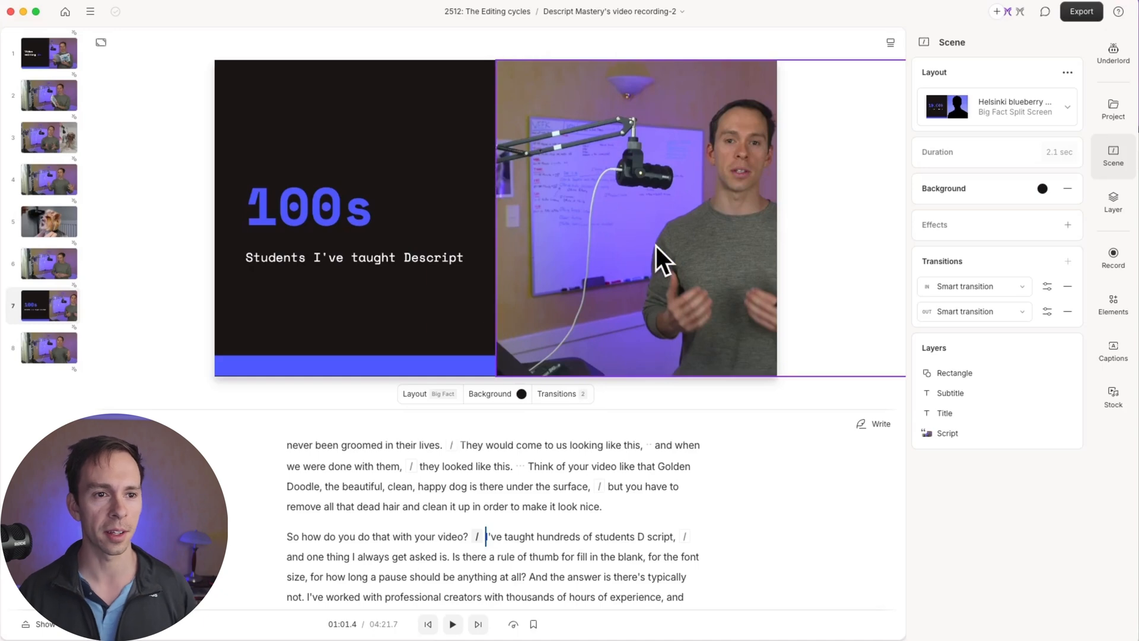
# Widen and reposition the speaker video to fill more of the frame, then preview the scene
pyautogui.doubleClick(670, 226)
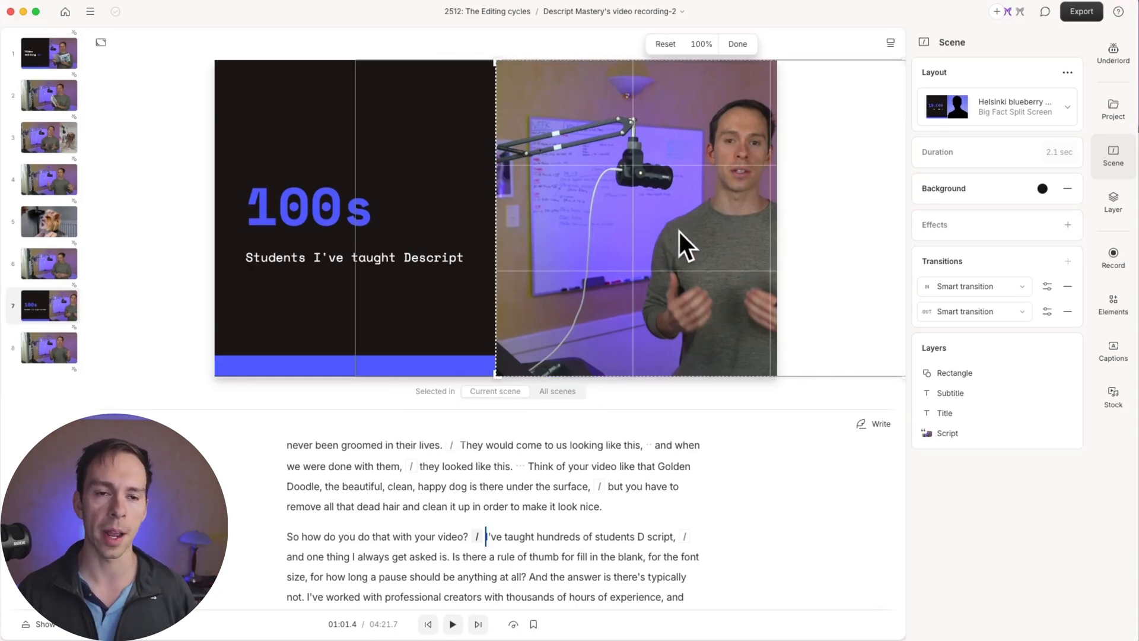
pyautogui.moveTo(736, 228); pyautogui.dragTo(700, 231)
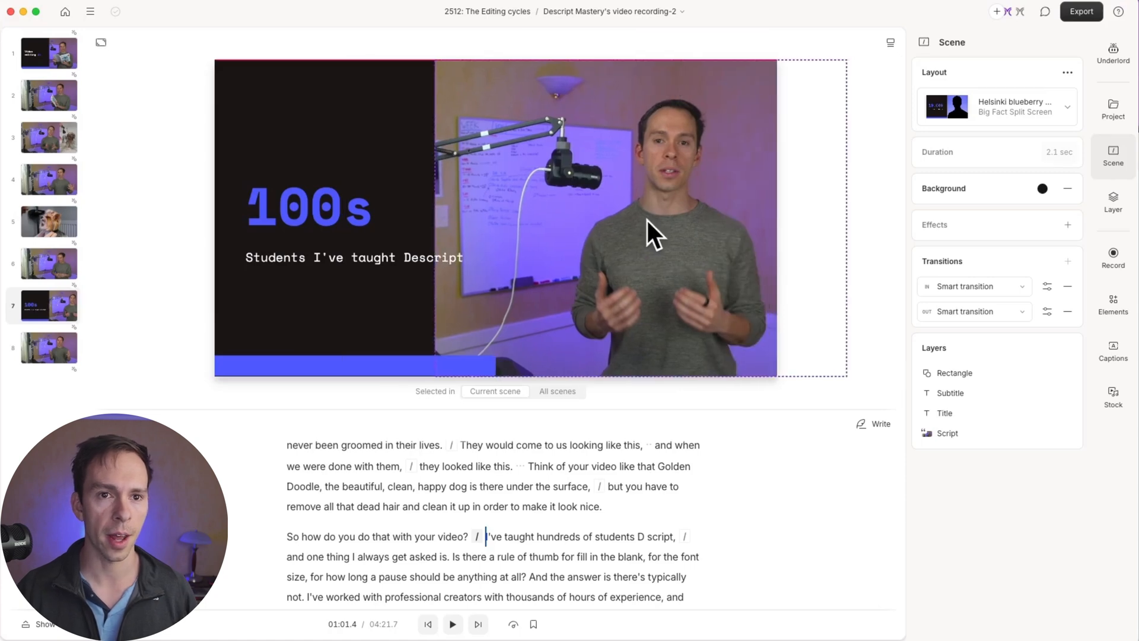
pyautogui.moveTo(647, 220); pyautogui.dragTo(465, 192)
pyautogui.click(449, 535)
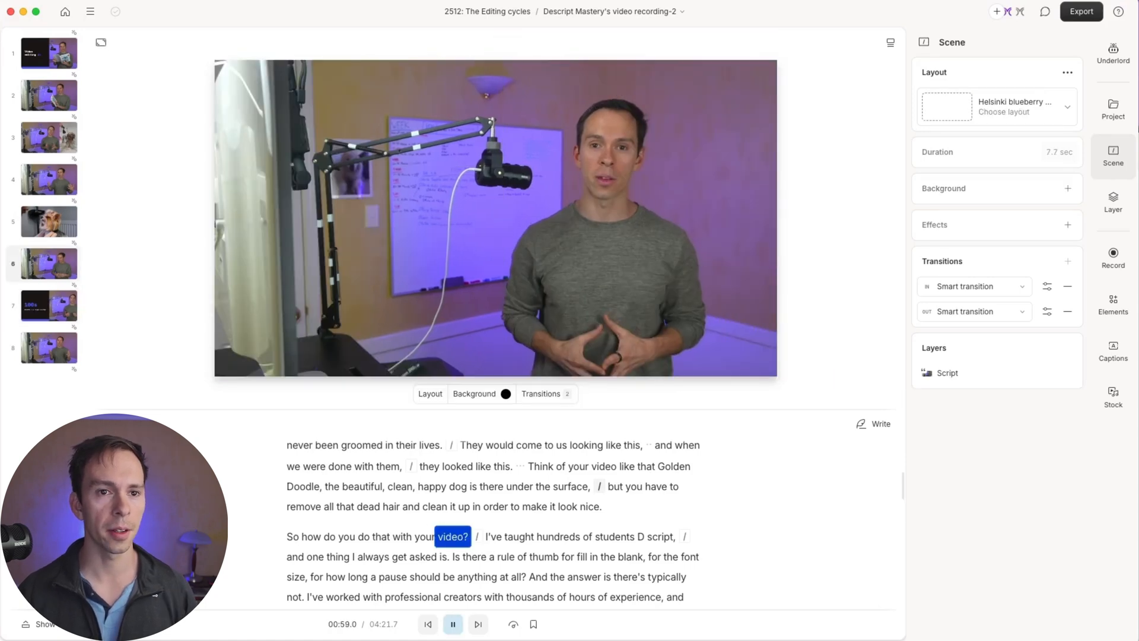
pyautogui.press('space')
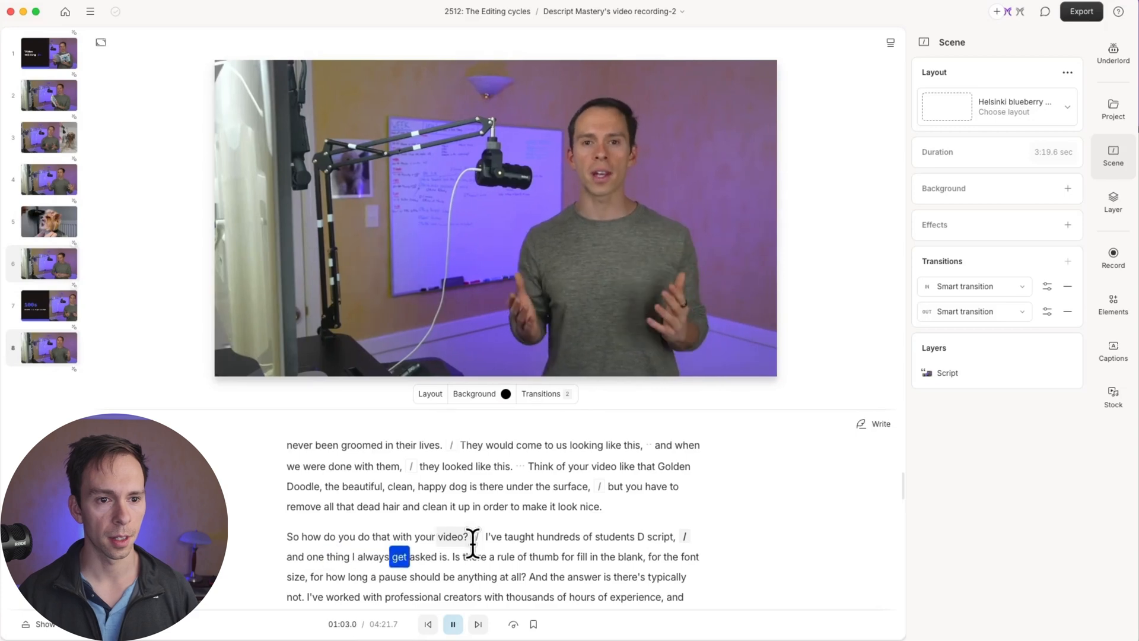
# Split a new scene at "Is there a rule of thumb…" and return inside it
pyautogui.click(449, 557)
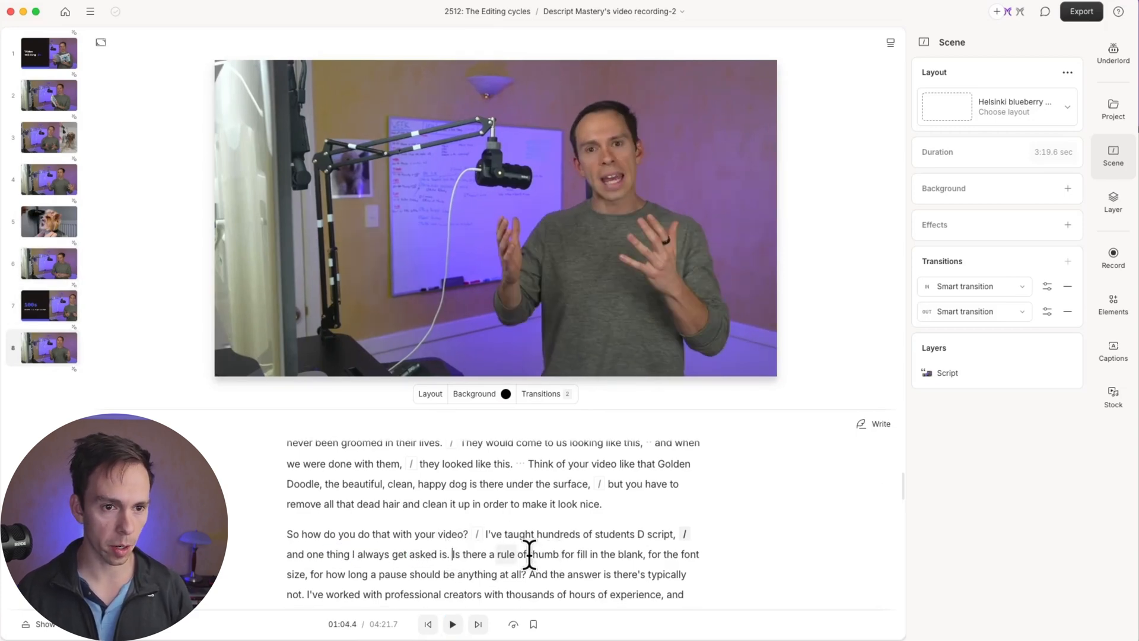
pyautogui.press('/')
pyautogui.write('/')
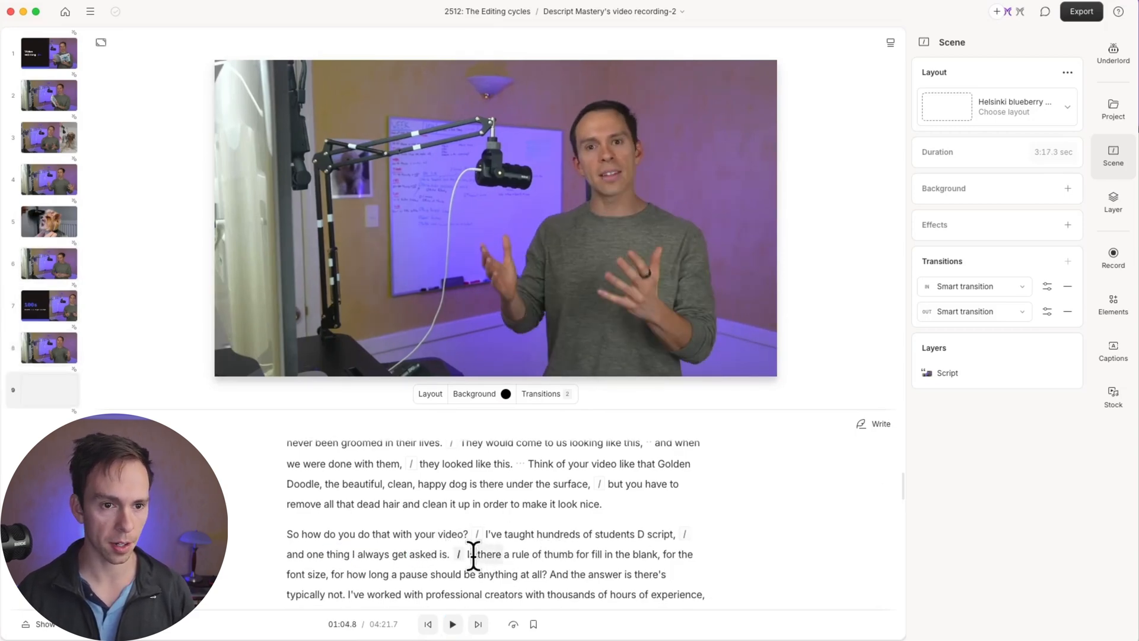
pyautogui.click(547, 572)
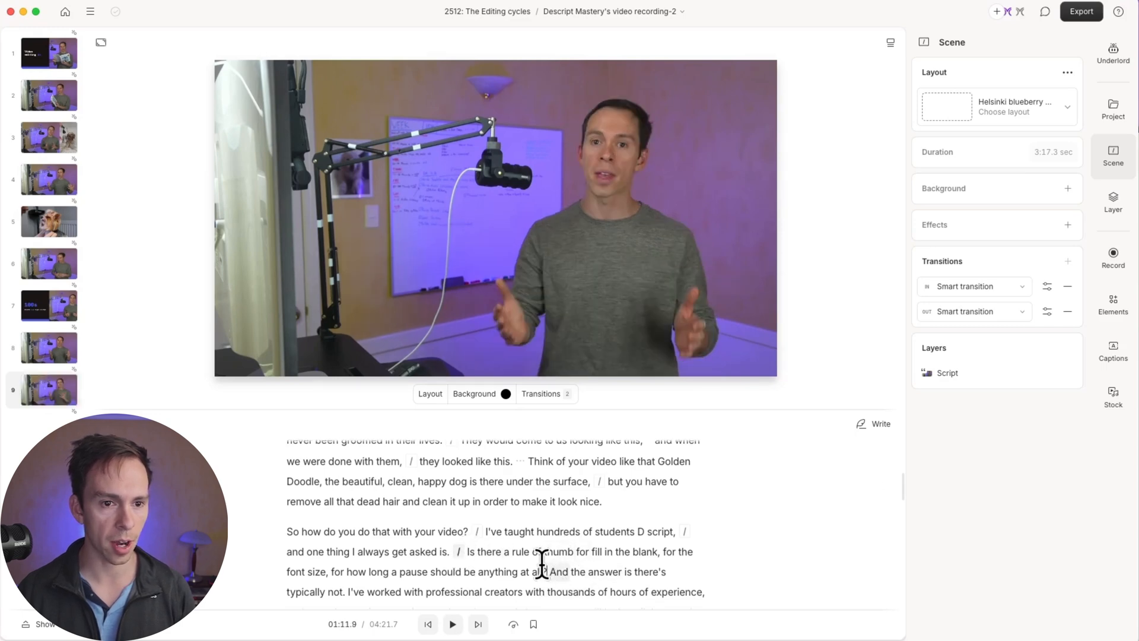
pyautogui.write('/')
pyautogui.click(505, 551)
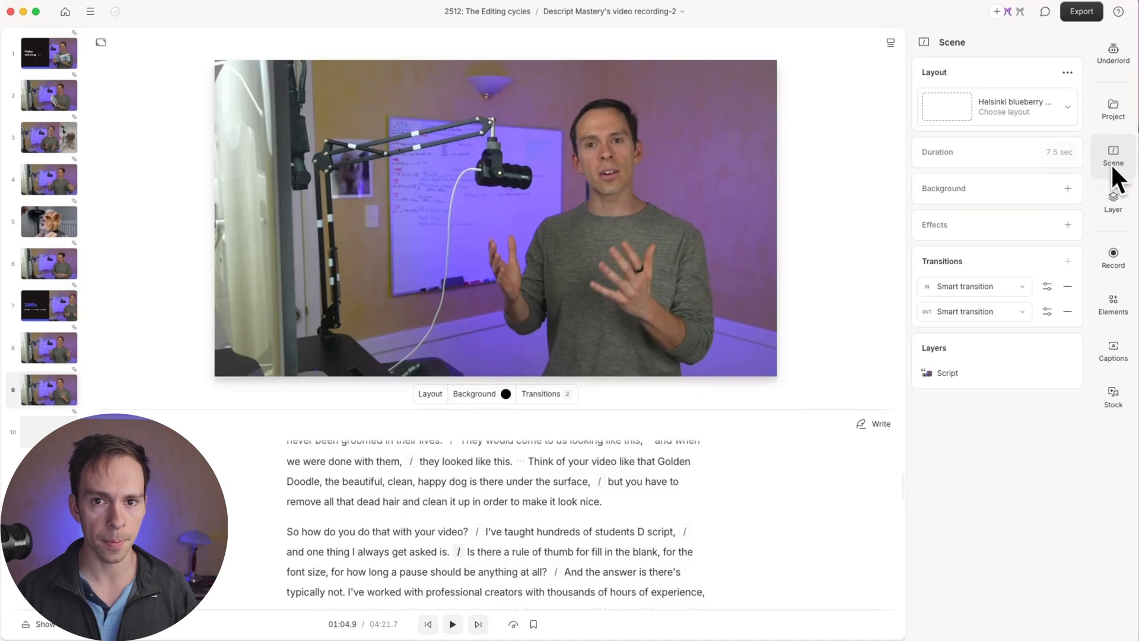
# Show the Captions layout variants for the rule-of-thumb scene
pyautogui.click(1030, 106)
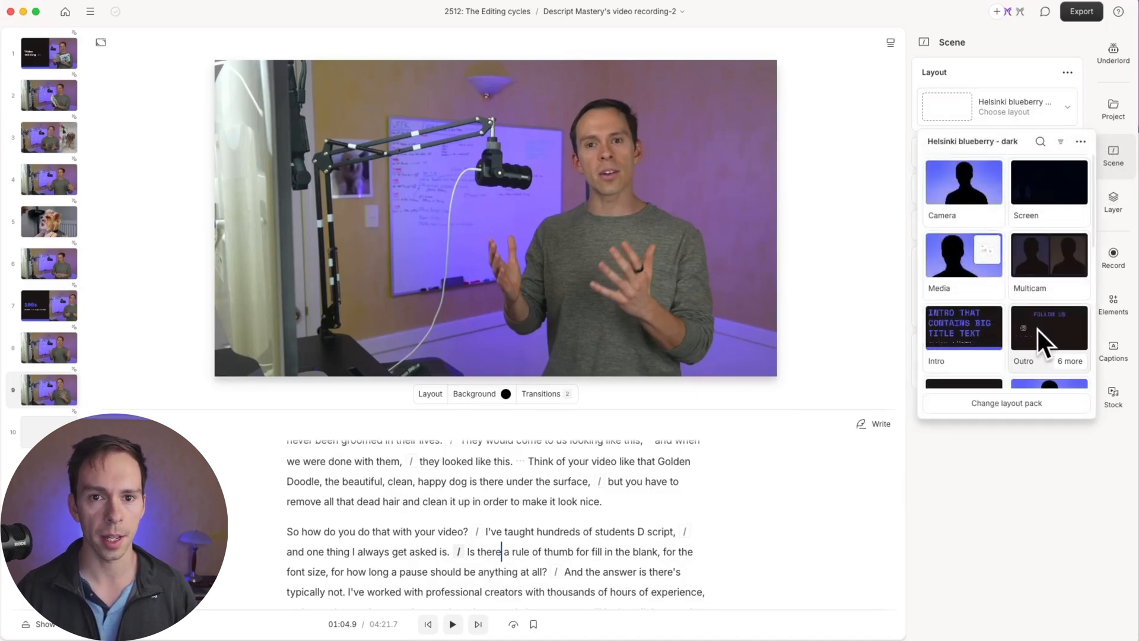
pyautogui.scroll(-1, 1038, 351)
pyautogui.scroll(-2, 1038, 351)
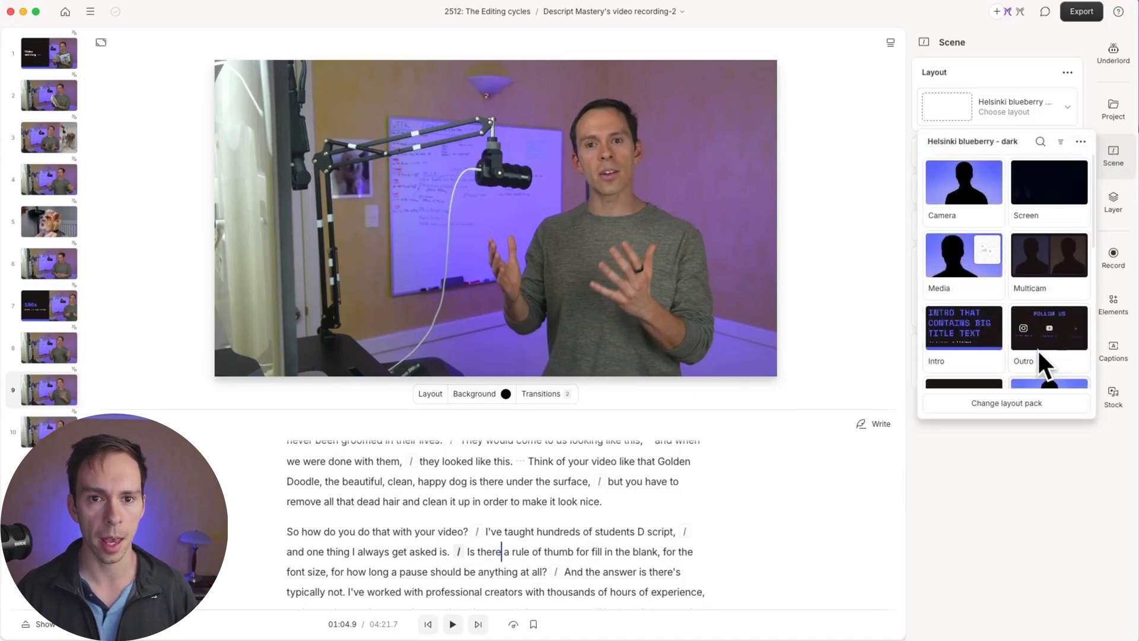
pyautogui.scroll(-2, 1038, 350)
pyautogui.click(983, 327)
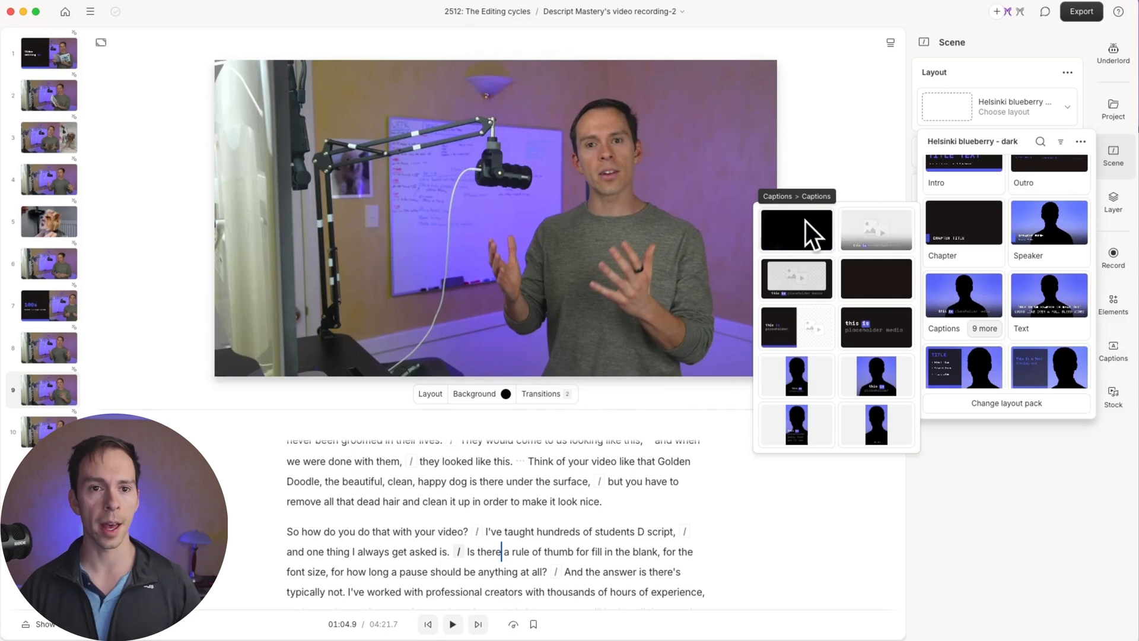
# Apply a Captions layout to the rule-of-thumb scene, preview it, then move to the editing-cycle passage
pyautogui.click(783, 243)
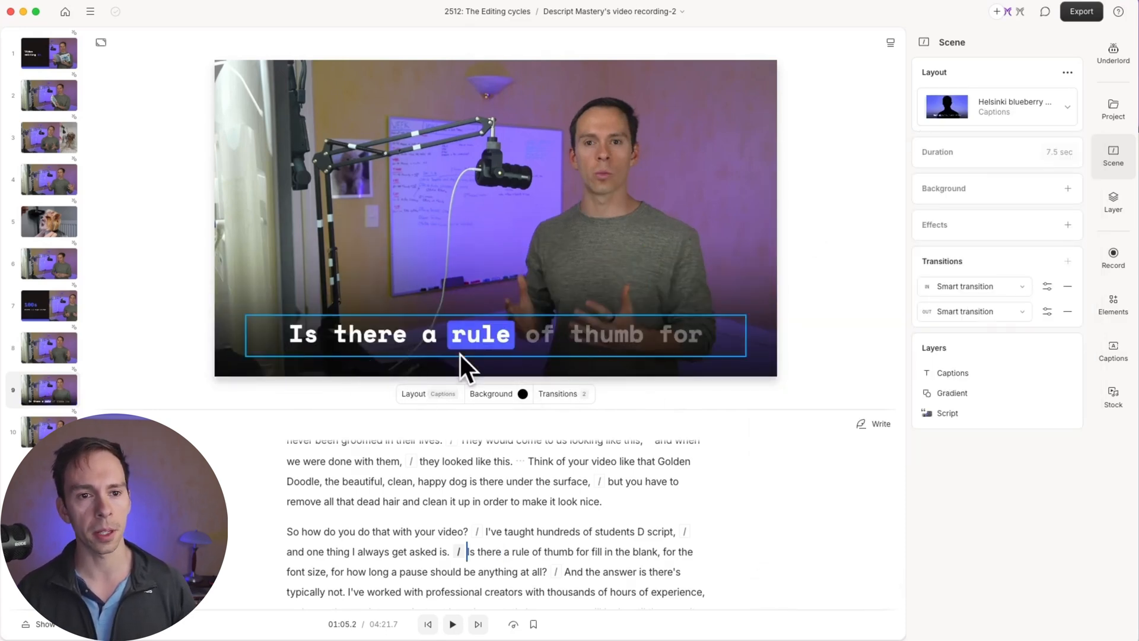
pyautogui.click(420, 551)
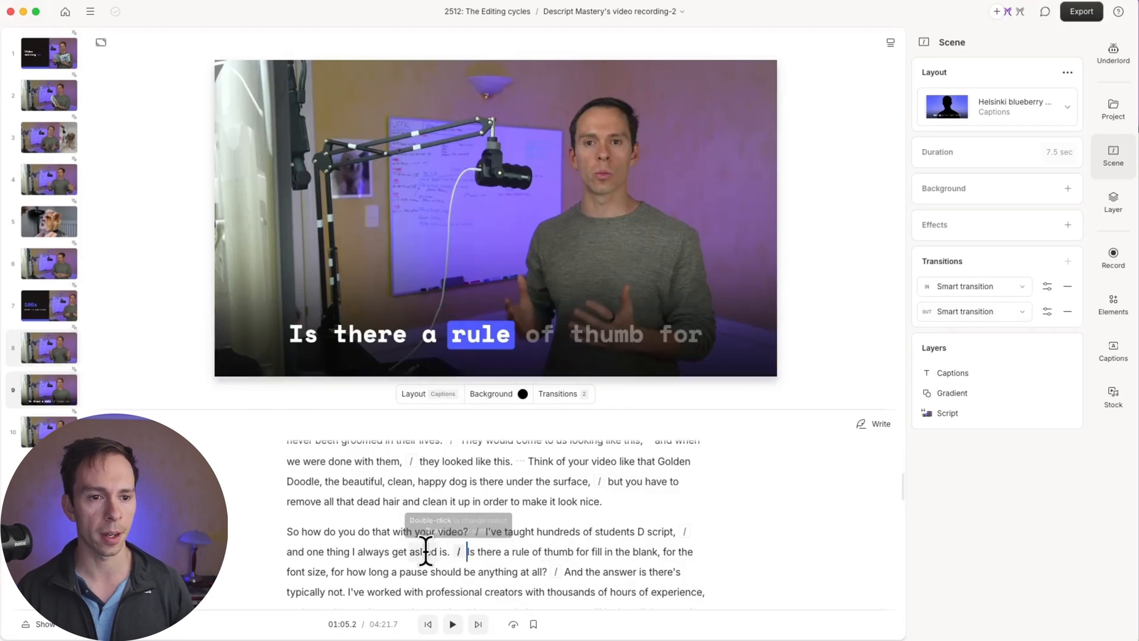
pyautogui.press('space')
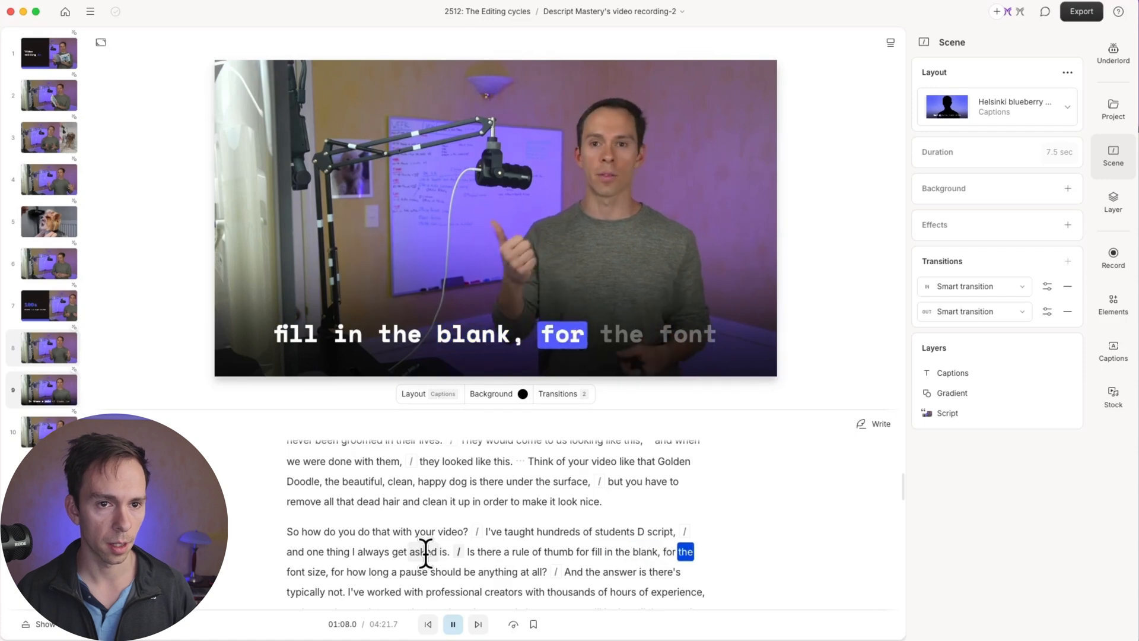
pyautogui.press('space')
pyautogui.scroll(-10, 538, 565)
pyautogui.click(394, 464)
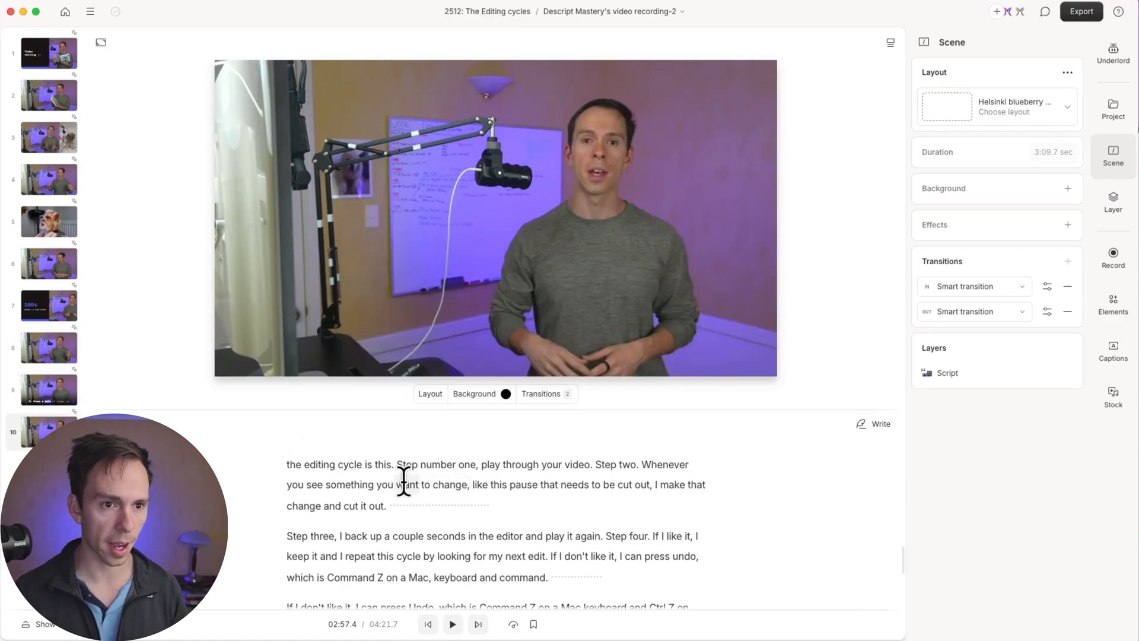
# Split the script into new scenes at 'Step number one' and before 'If I don't like it'
pyautogui.press('/')
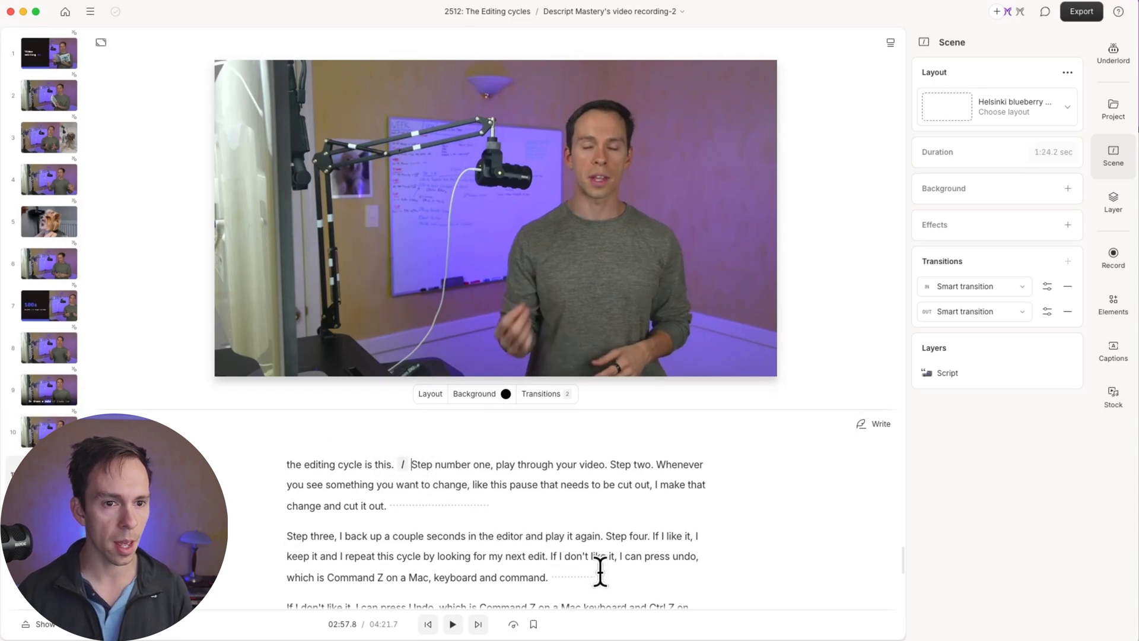
pyautogui.scroll(-2, 596, 569)
pyautogui.click(614, 539)
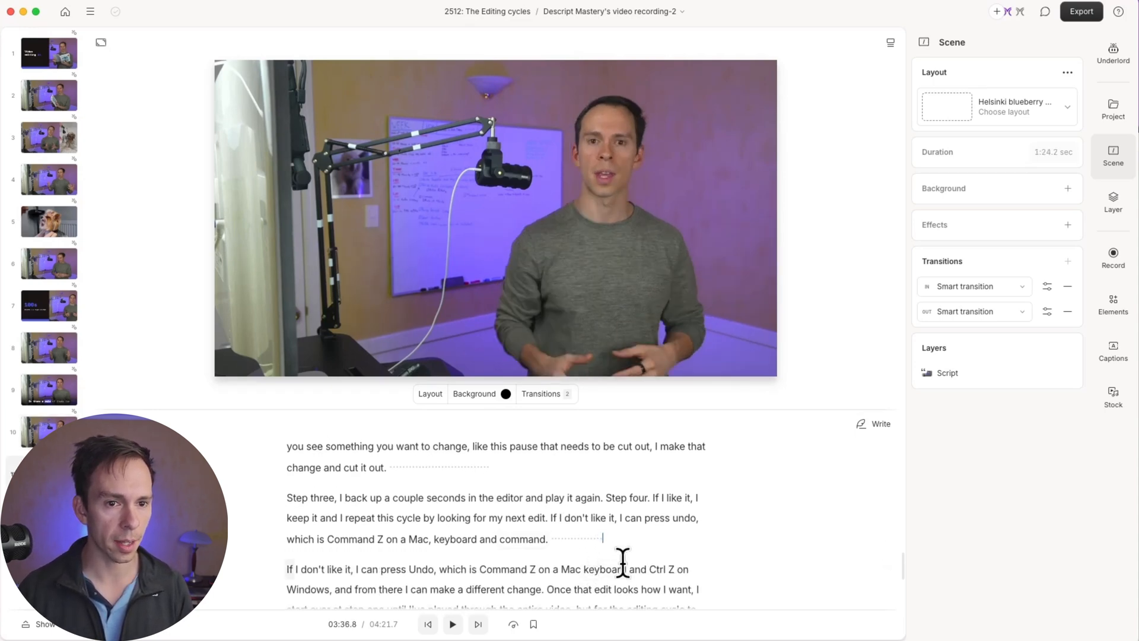
pyautogui.write('/')
pyautogui.press('/')
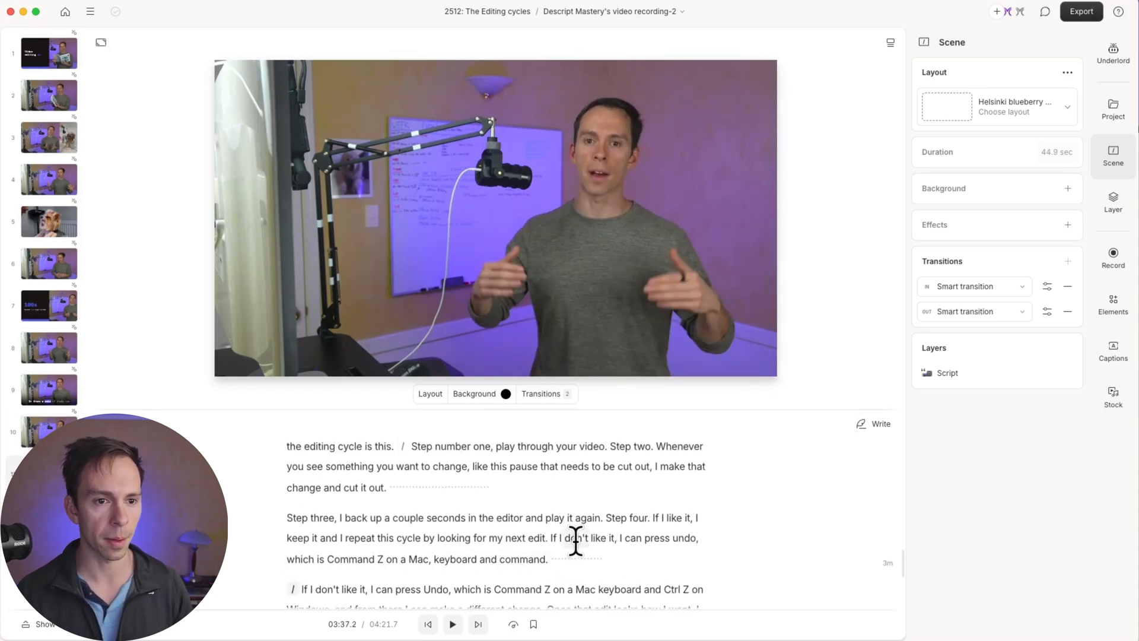
# From the Step three scene, bring up the Layout chooser and the List layout's extra variations
pyautogui.click(460, 530)
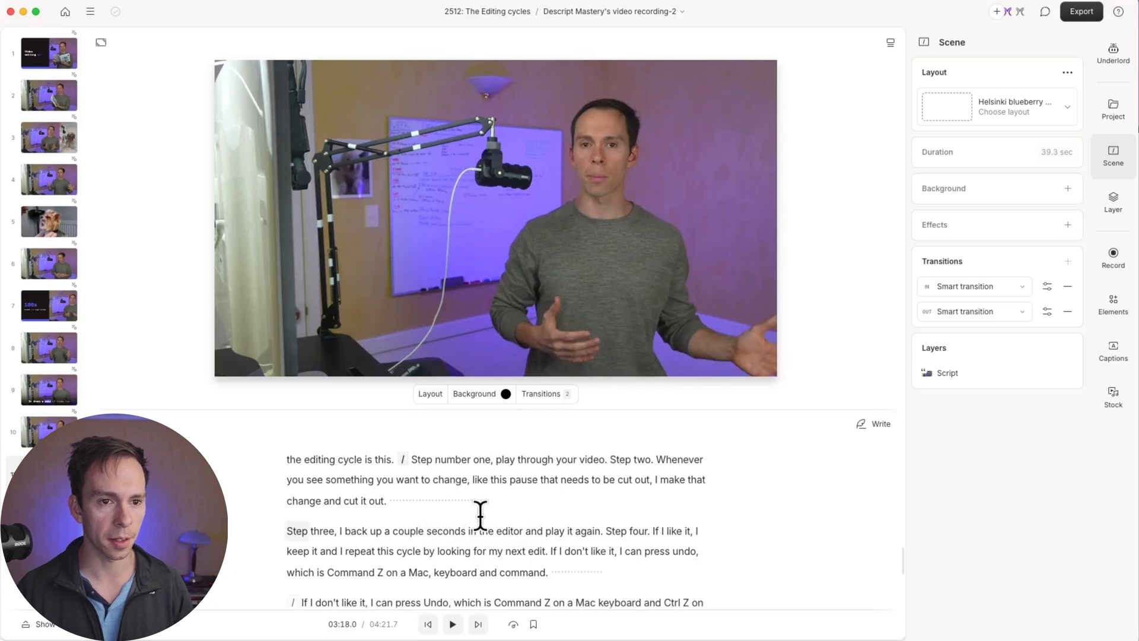
pyautogui.click(1037, 109)
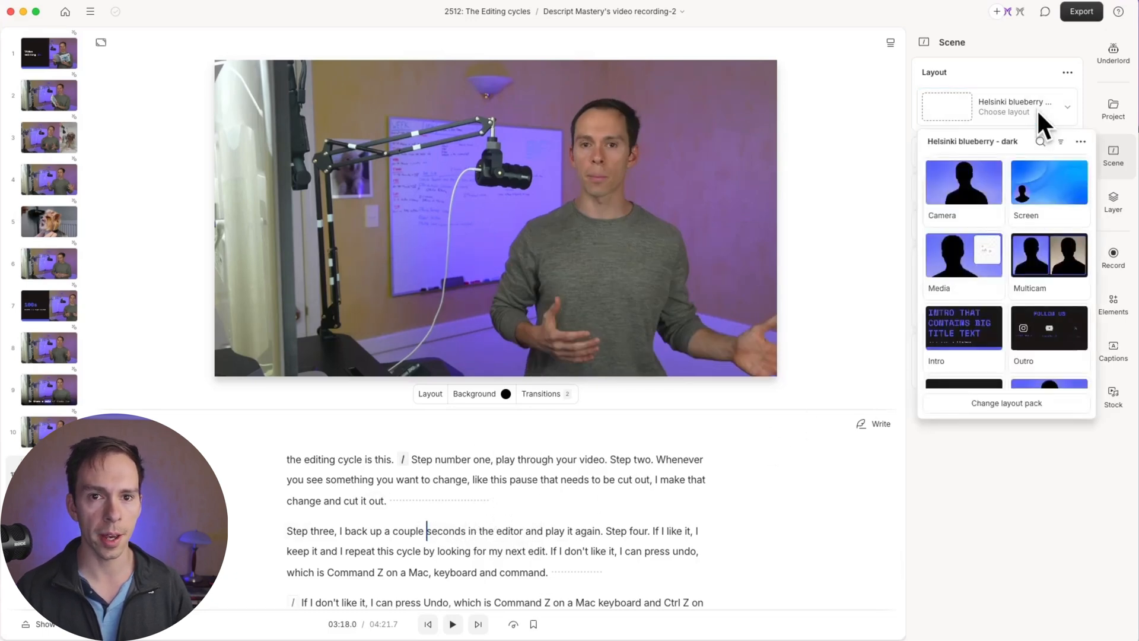
pyautogui.scroll(-5, 1021, 334)
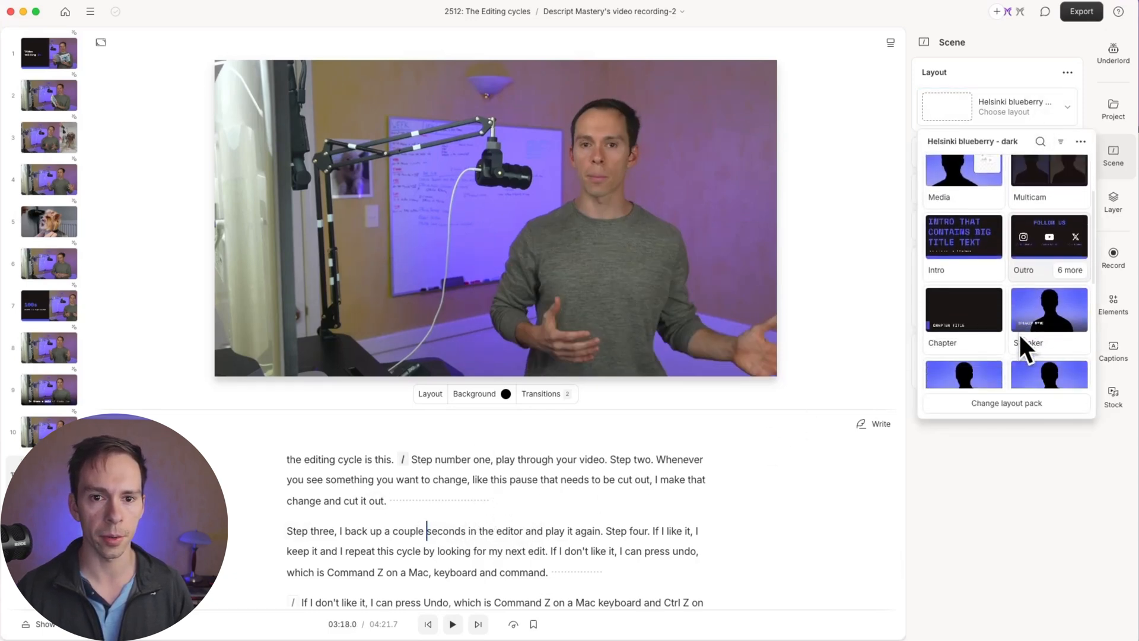
pyautogui.scroll(-3, 1018, 334)
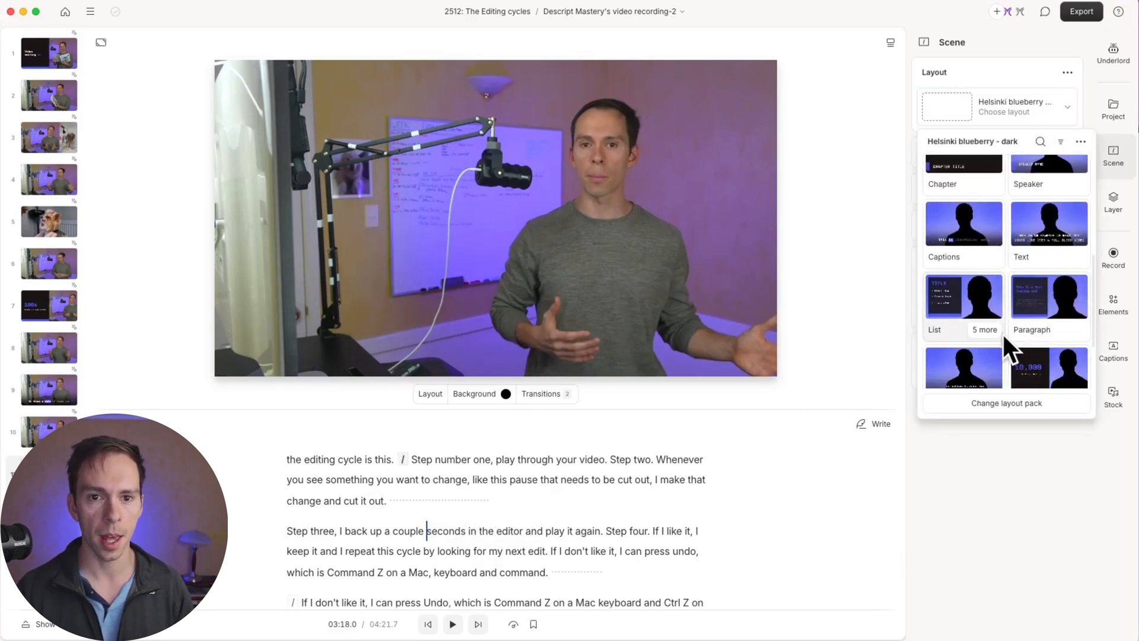
pyautogui.click(984, 327)
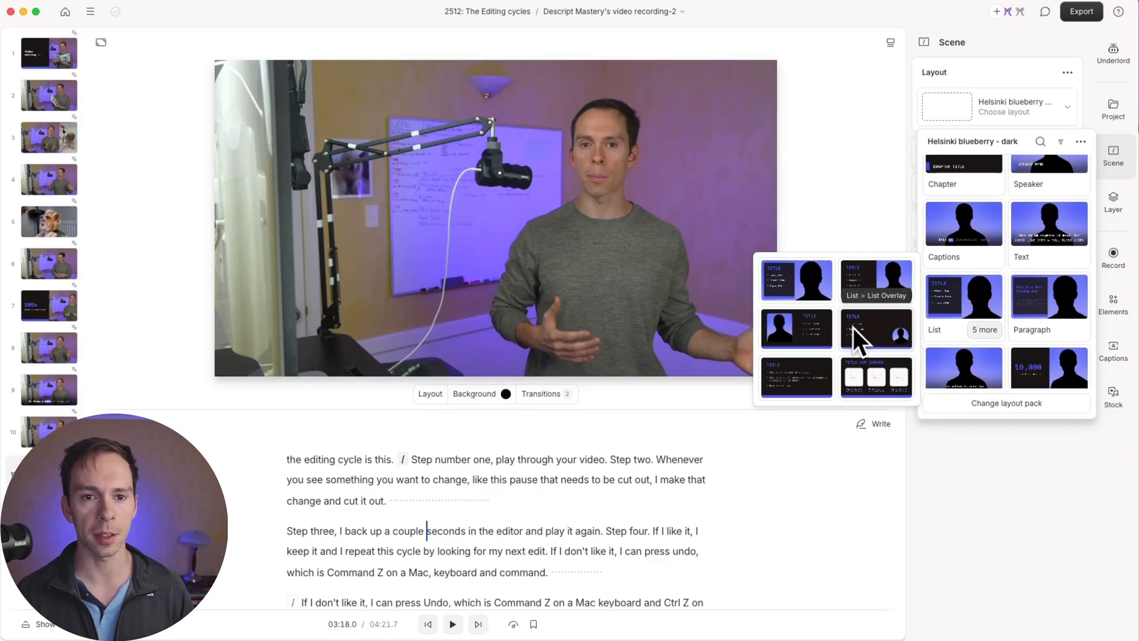
# Apply the List Overlay layout and recentre the speaker in the circular webcam
pyautogui.click(869, 329)
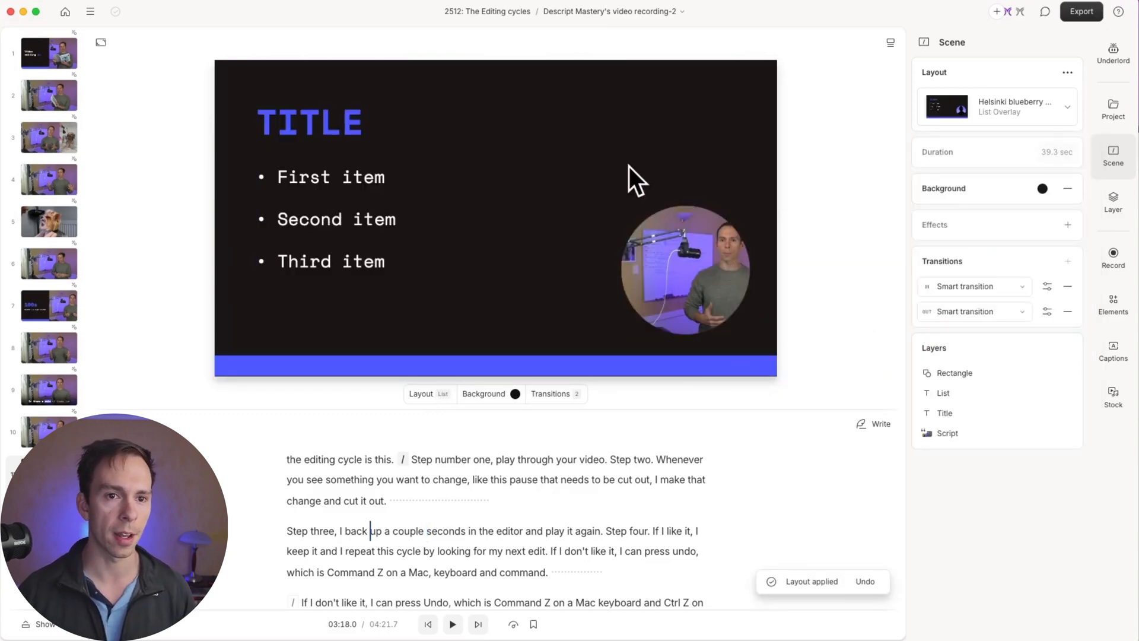
pyautogui.click(690, 278)
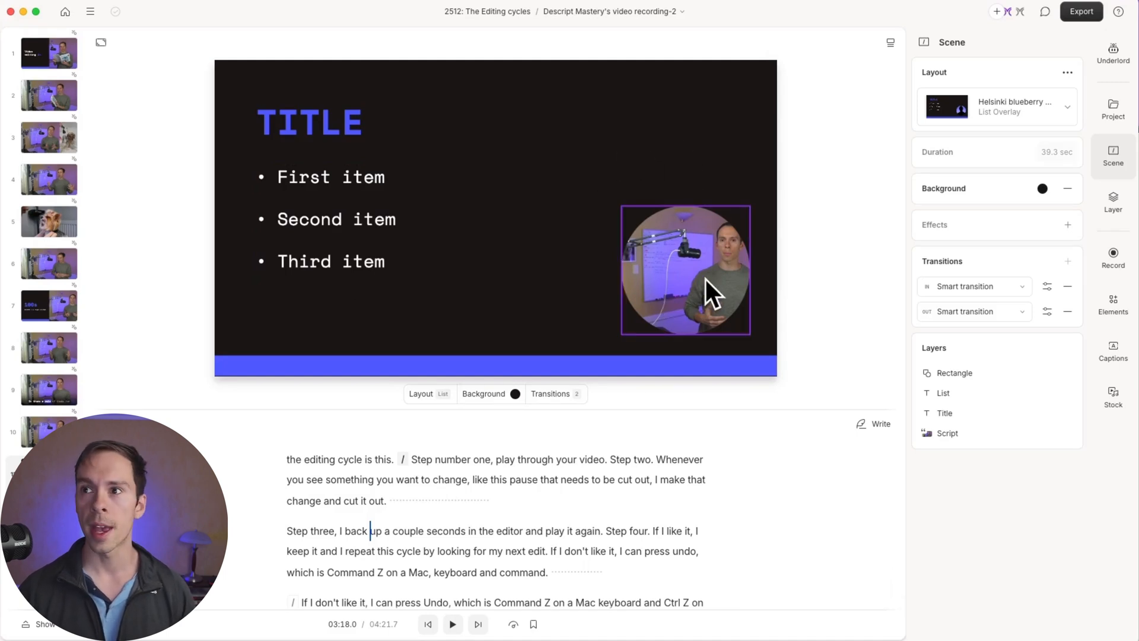
pyautogui.doubleClick(707, 280)
pyautogui.moveTo(706, 279); pyautogui.dragTo(670, 275)
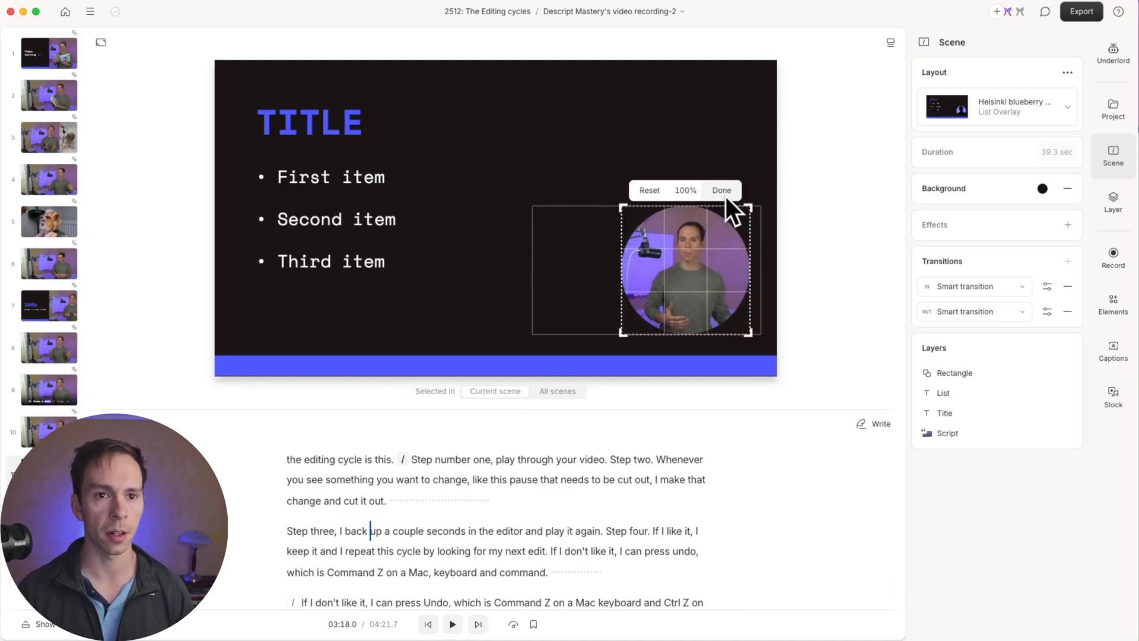
pyautogui.click(722, 190)
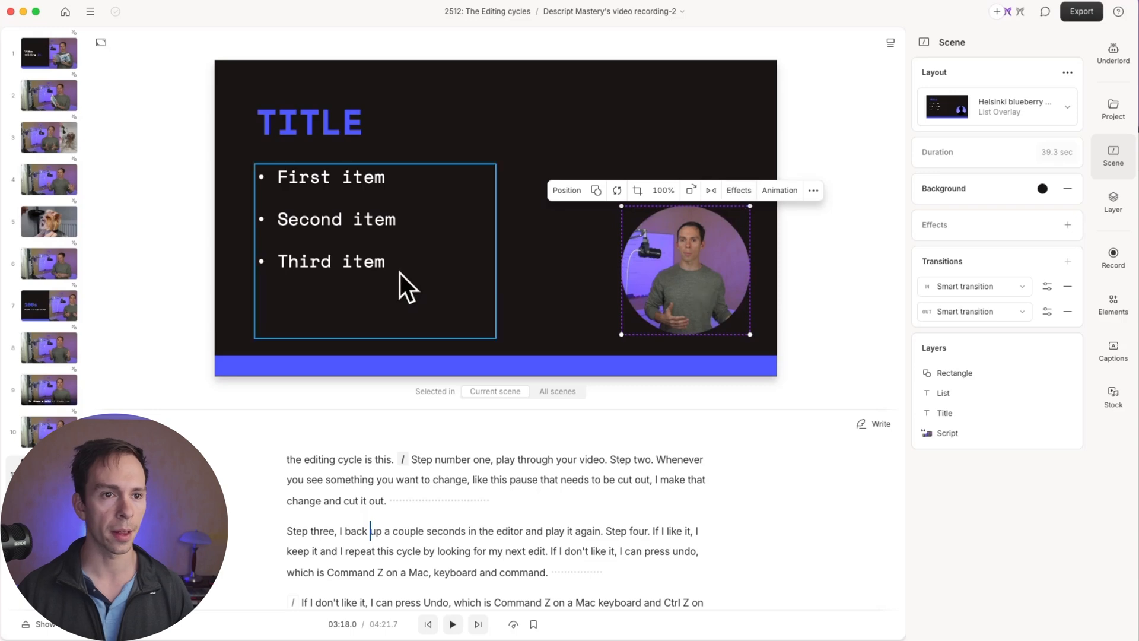
# Retitle the list 'EDITING CYCLE' and widen the title box so it fits one line
pyautogui.click(311, 195)
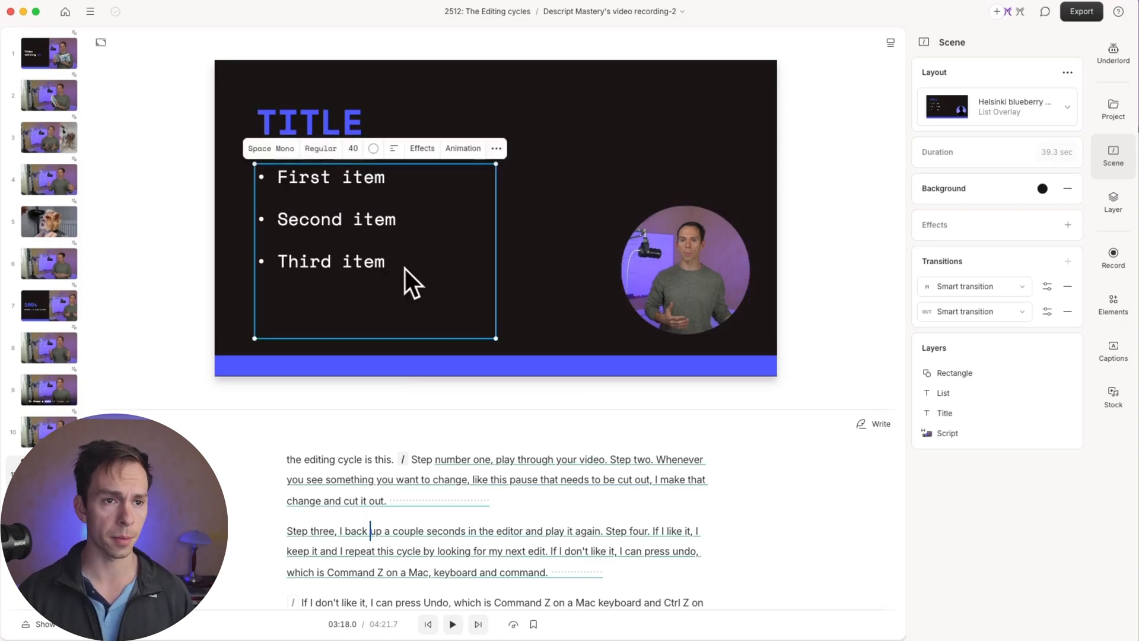
pyautogui.click(343, 114)
pyautogui.doubleClick(341, 114)
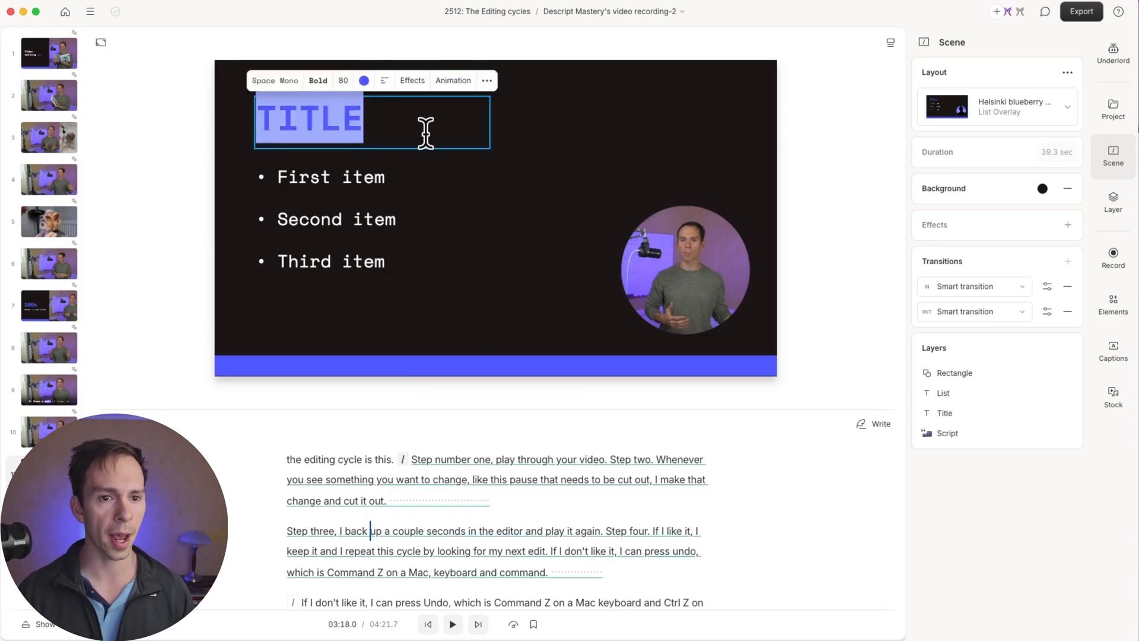
pyautogui.write('EDITING CYCLE')
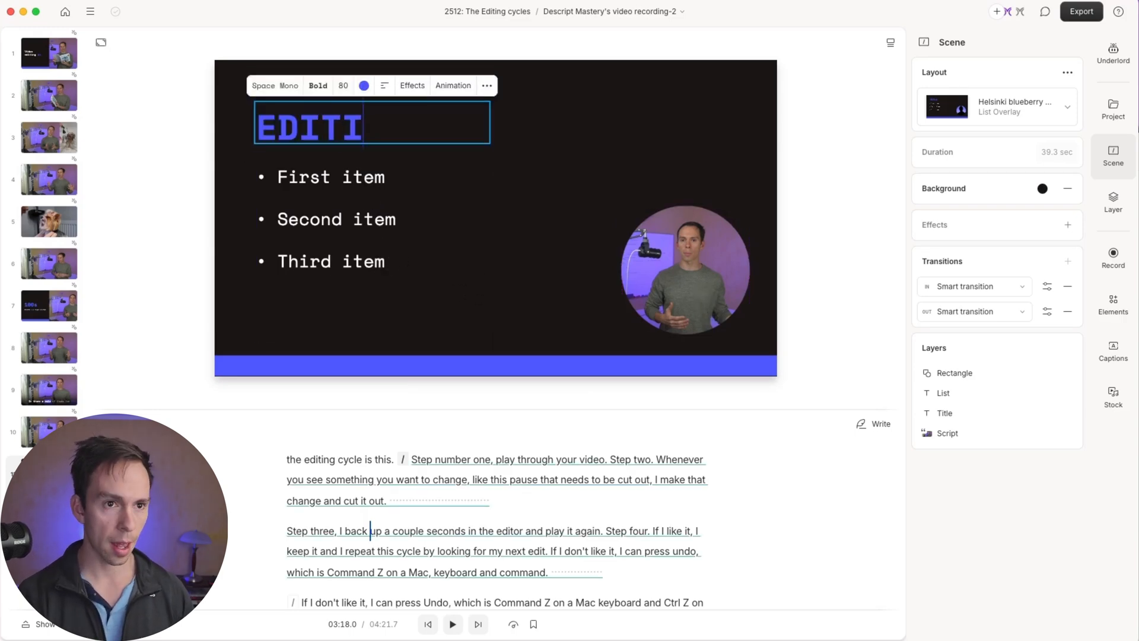
pyautogui.click(543, 105)
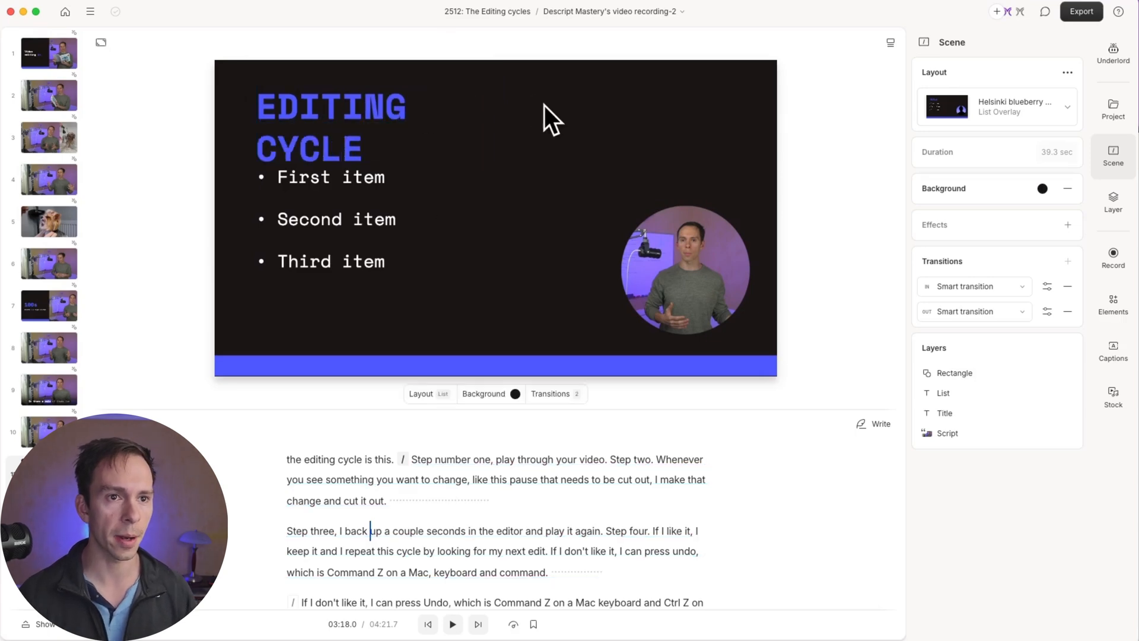
pyautogui.click(425, 136)
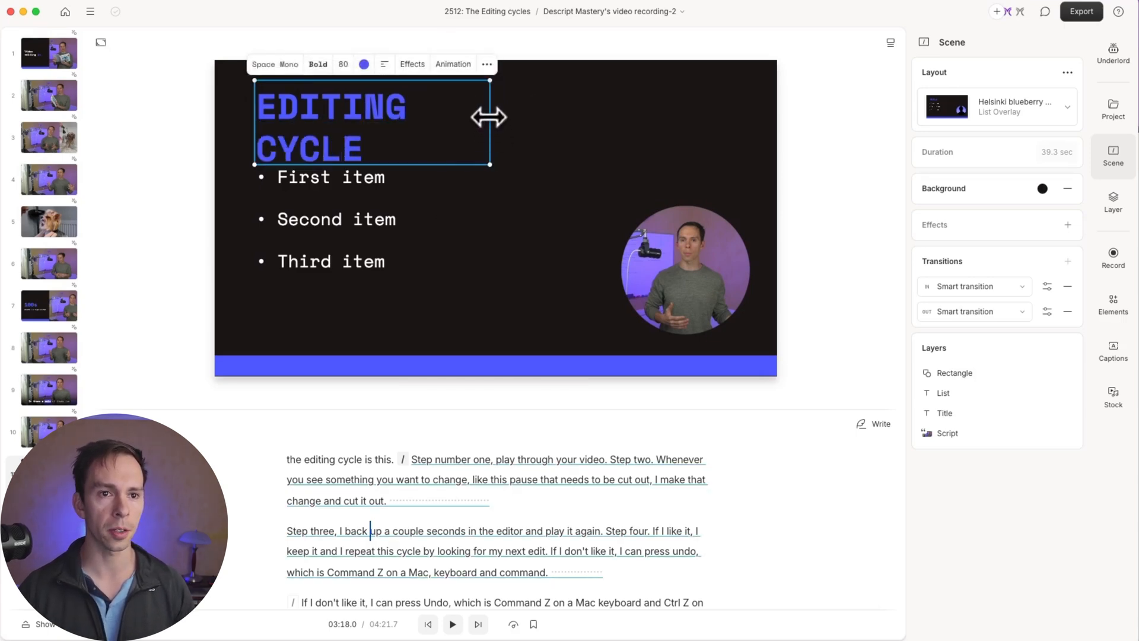
pyautogui.moveTo(489, 133); pyautogui.dragTo(560, 128)
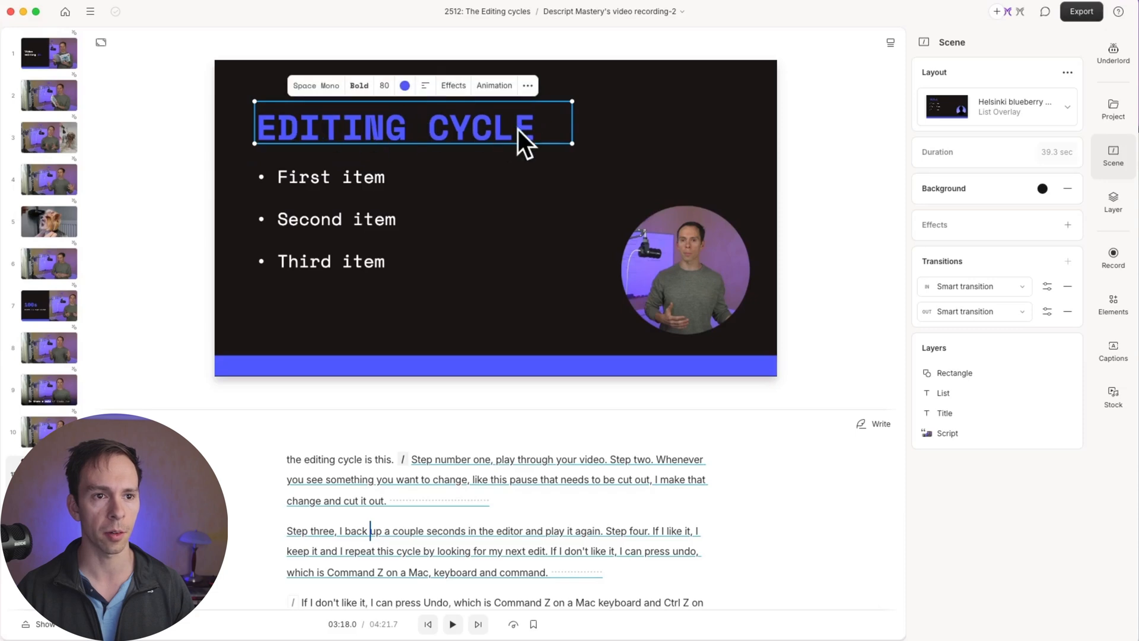
# Select the list box and show a taller timeline beneath the script
pyautogui.click(395, 265)
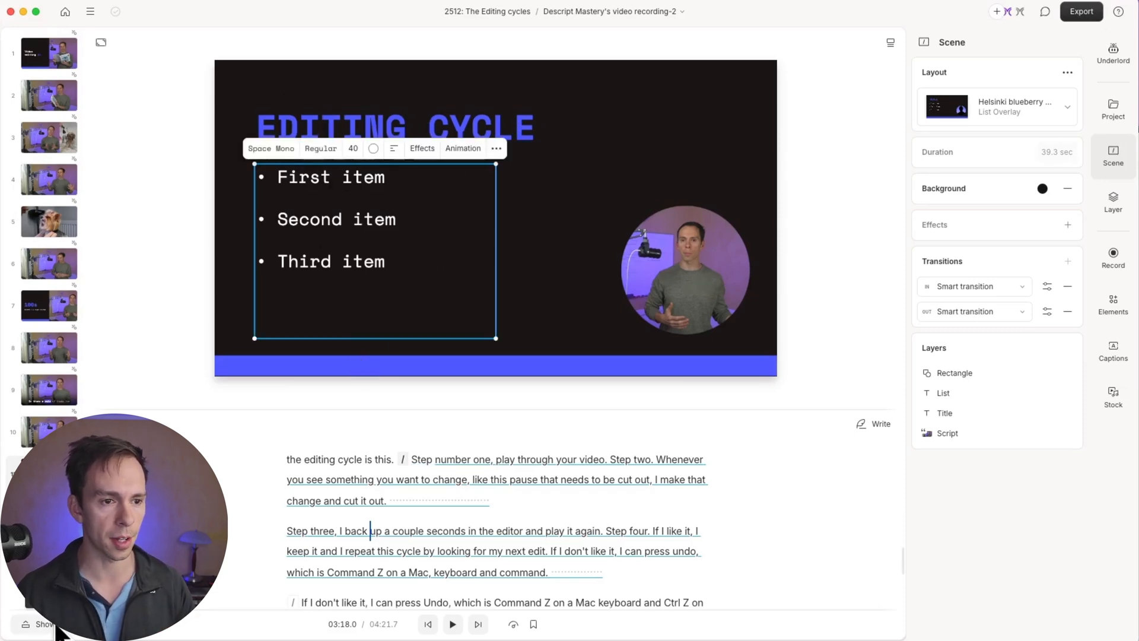
pyautogui.click(533, 623)
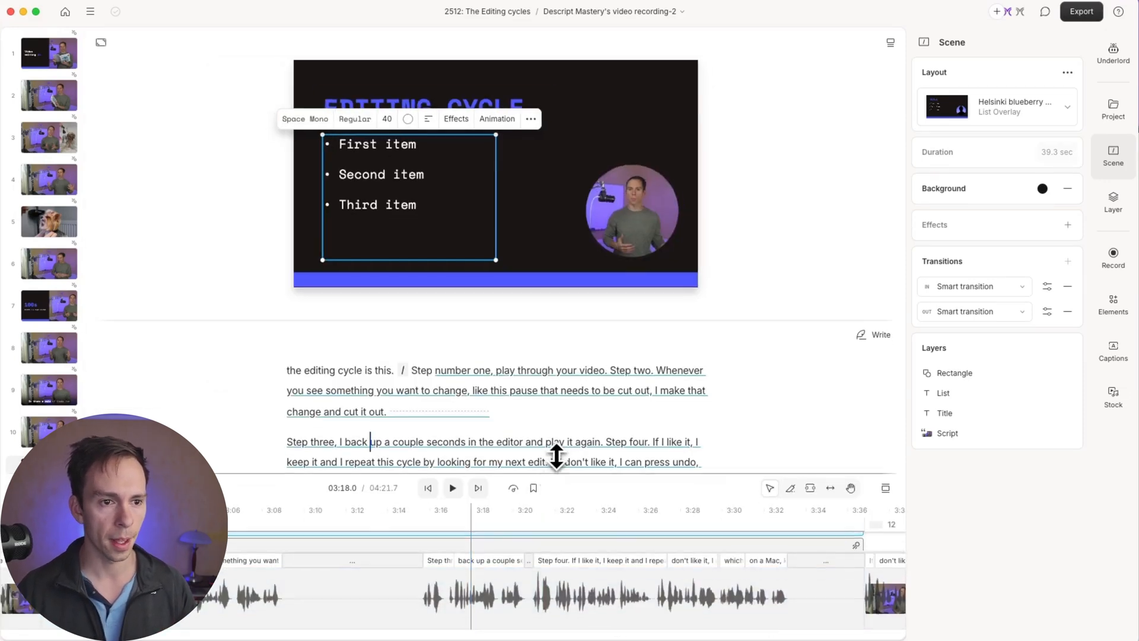
pyautogui.moveTo(546, 486); pyautogui.dragTo(578, 419)
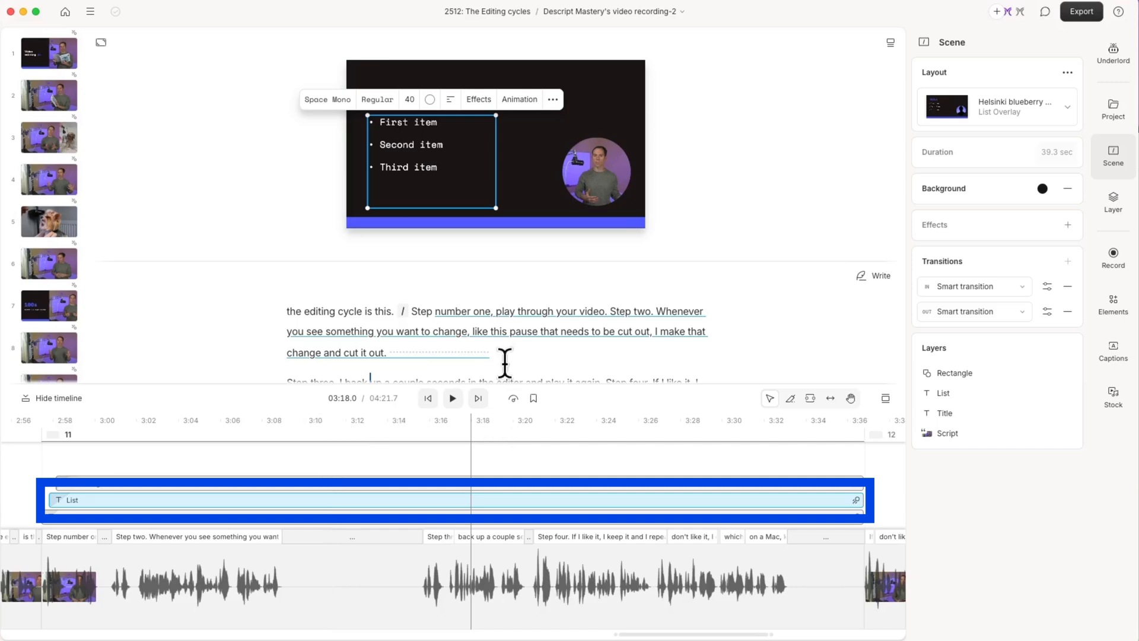
# Delete the Second and Third item placeholder bullets from the list
pyautogui.tripleClick(449, 171)
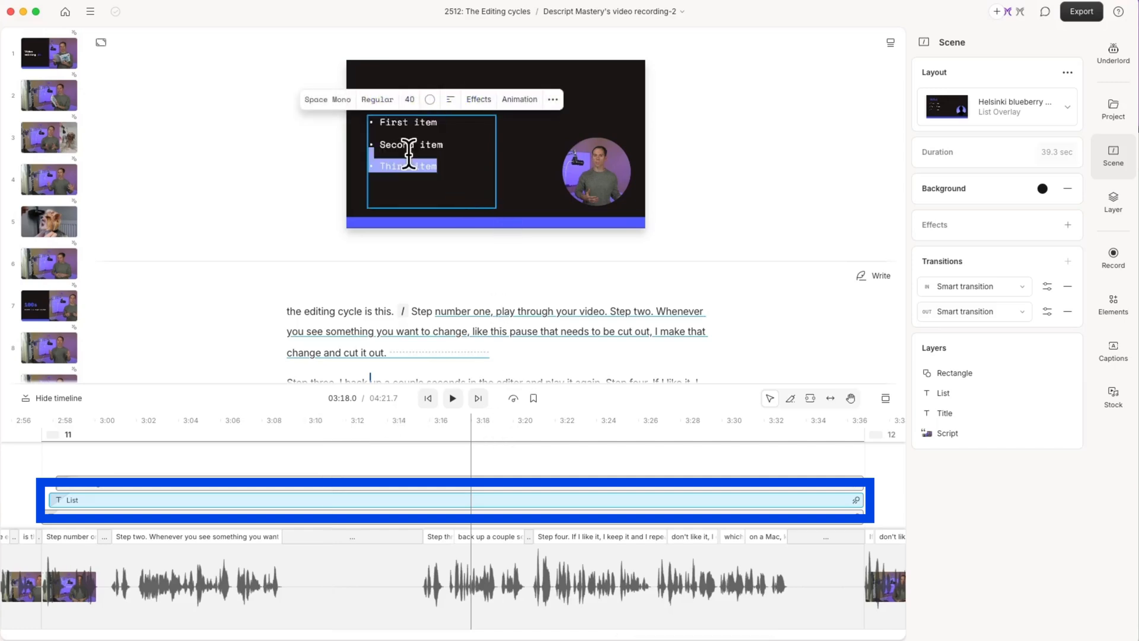
pyautogui.moveTo(408, 153); pyautogui.dragTo(380, 122)
pyautogui.press('BackSpace')
pyautogui.write('Play through your vide')
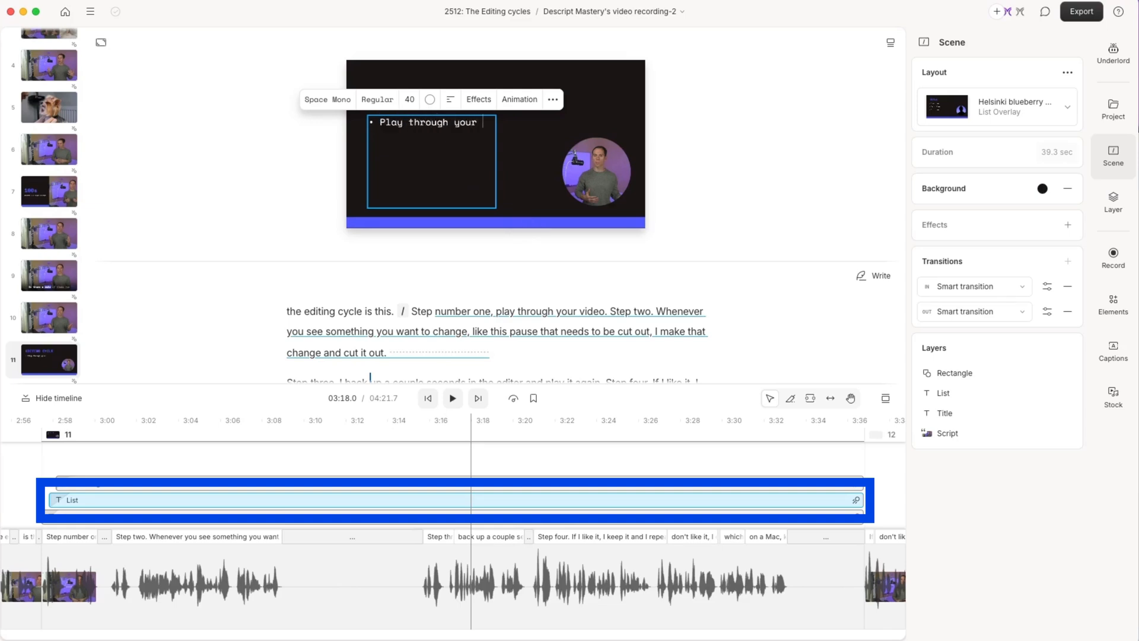
# Resize the first bullet box to one line and duplicate it just below
pyautogui.moveTo(495, 151); pyautogui.dragTo(552, 150)
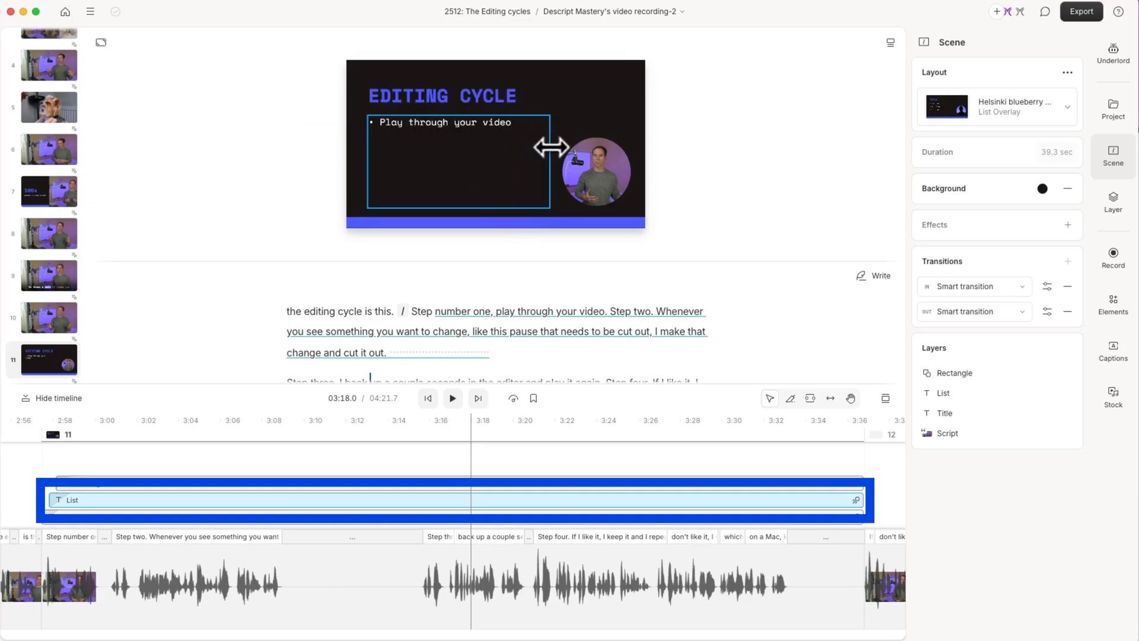
pyautogui.moveTo(467, 209)
pyautogui.mouseDown()
pyautogui.moveTo(476, 139)
pyautogui.moveTo(462, 134)
pyautogui.mouseUp()
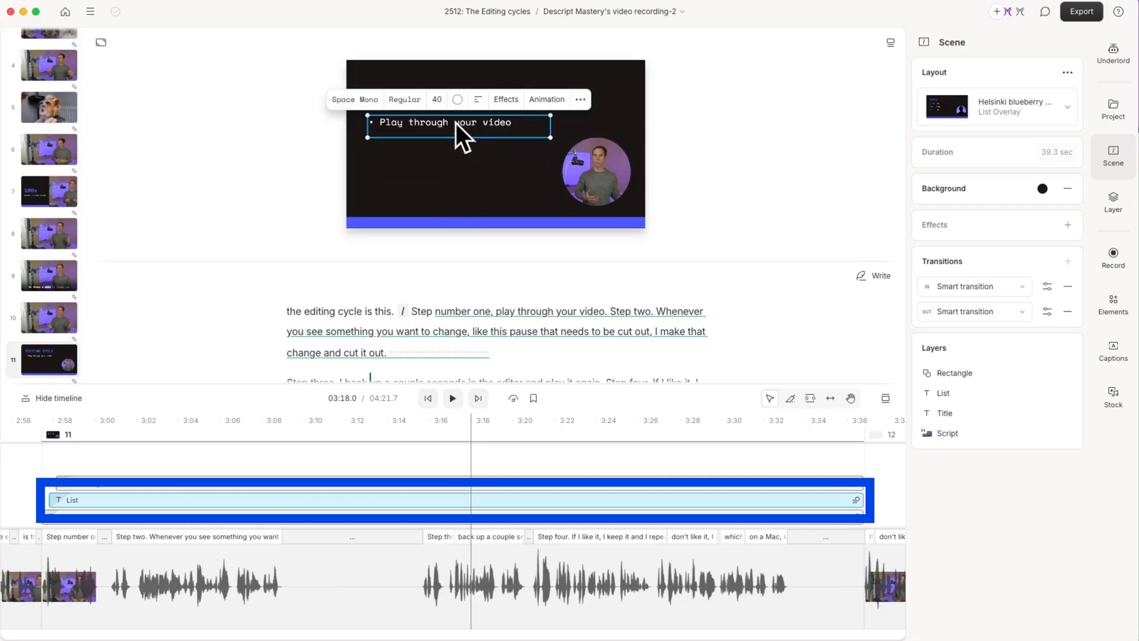
pyautogui.press('super+d')
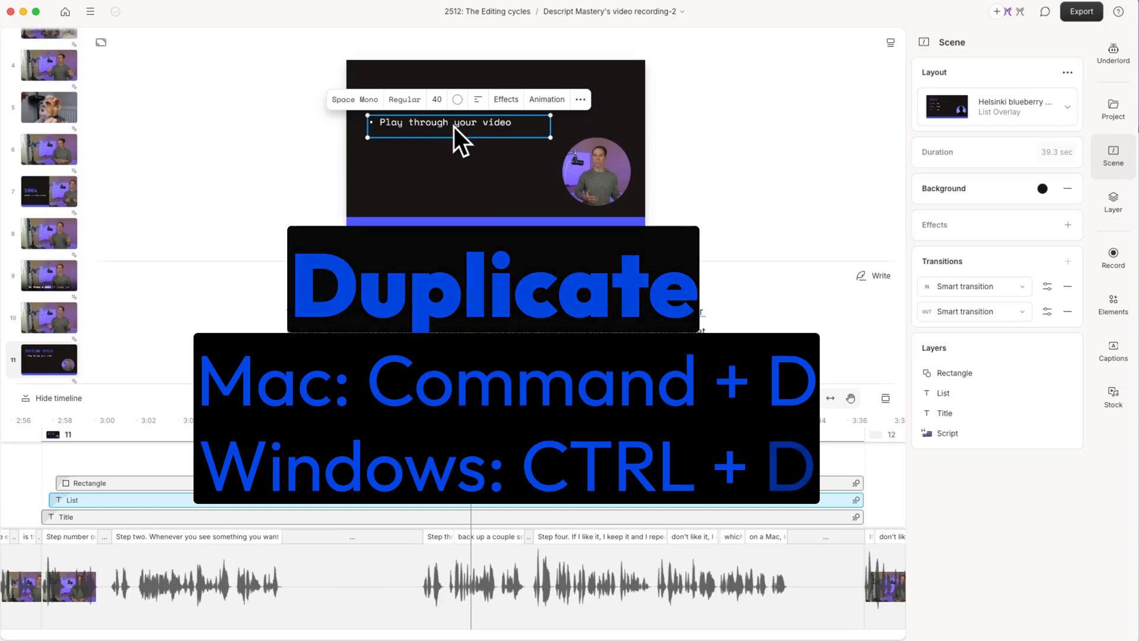
pyautogui.moveTo(444, 130); pyautogui.dragTo(441, 144)
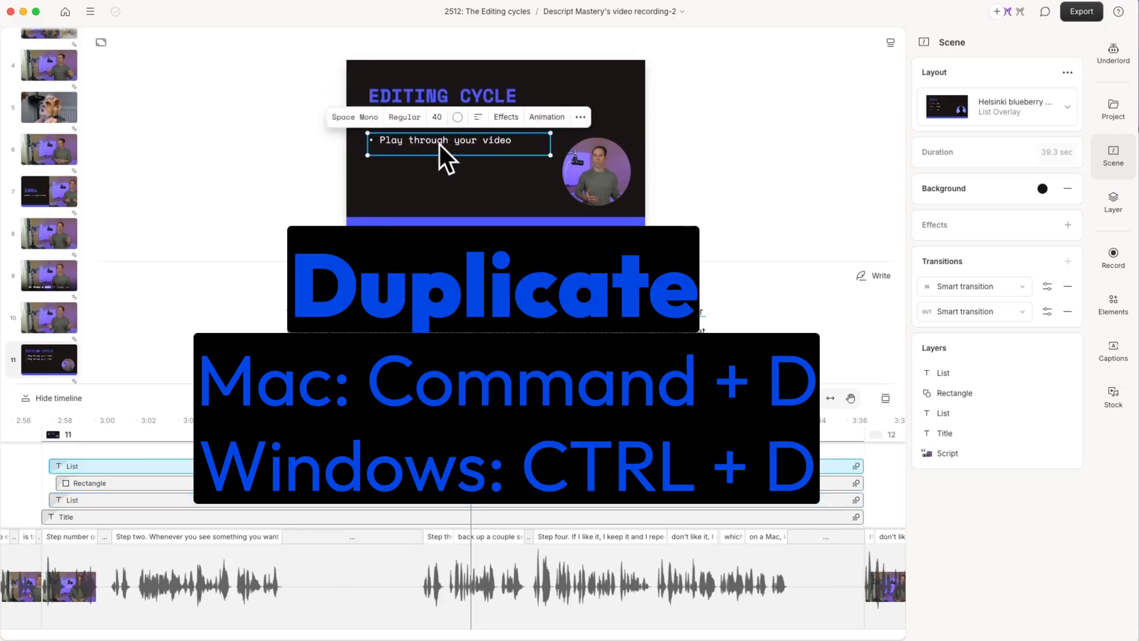
pyautogui.doubleClick(440, 145)
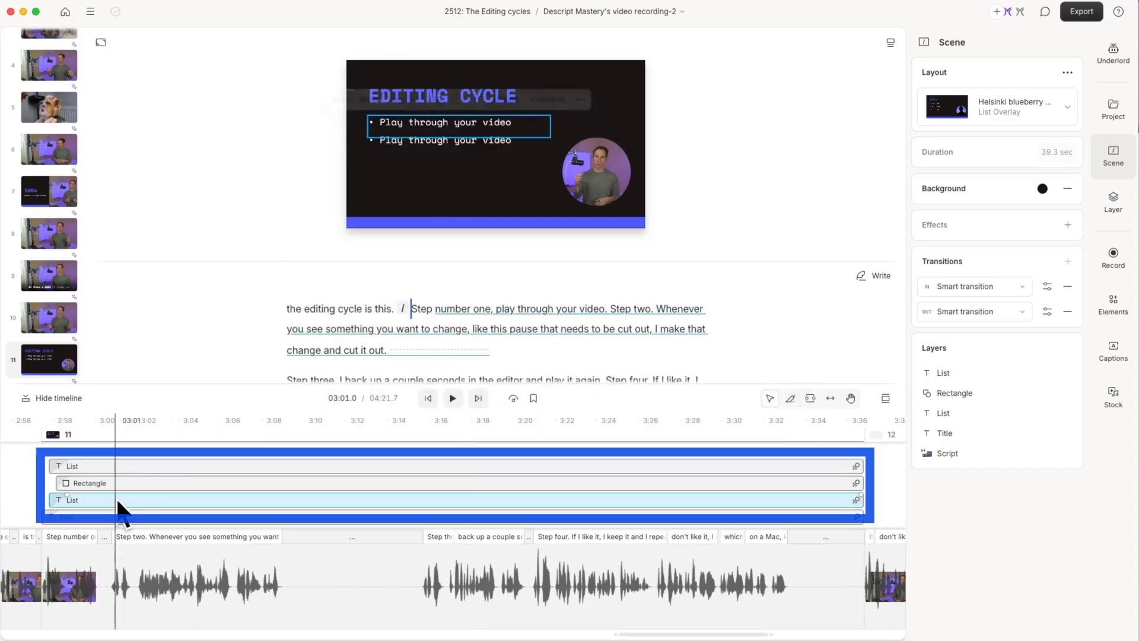
# Select the copied bullet's text to rewrite it as 'Make a change'
pyautogui.click(143, 467)
pyautogui.click(148, 466)
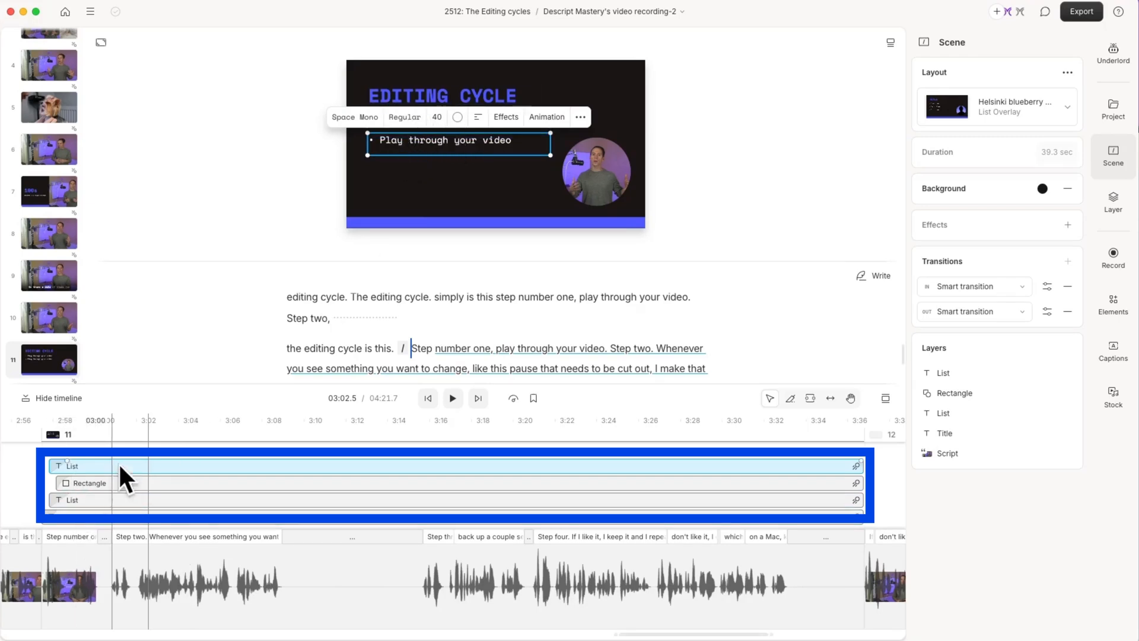
pyautogui.doubleClick(436, 140)
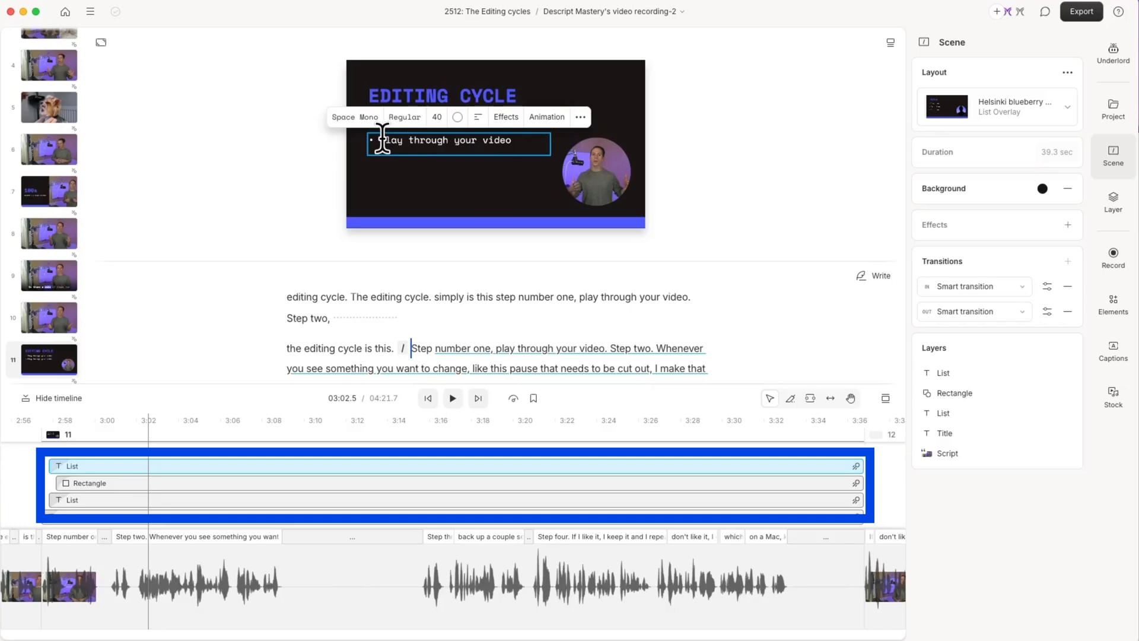
pyautogui.moveTo(379, 140); pyautogui.dragTo(516, 140)
pyautogui.click(543, 356)
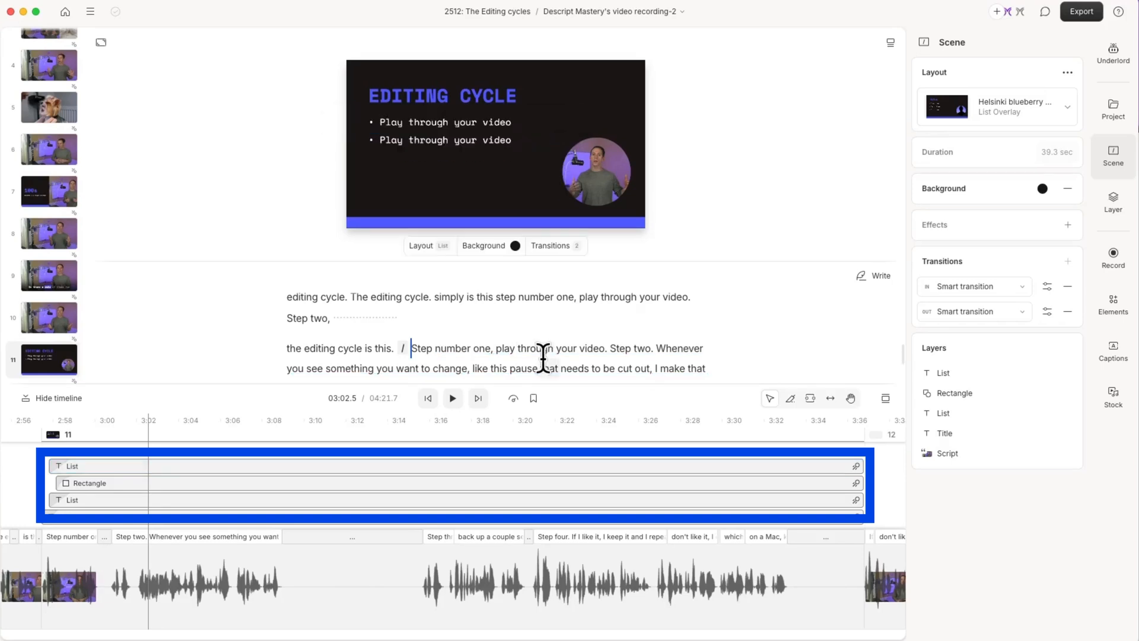
pyautogui.doubleClick(494, 143)
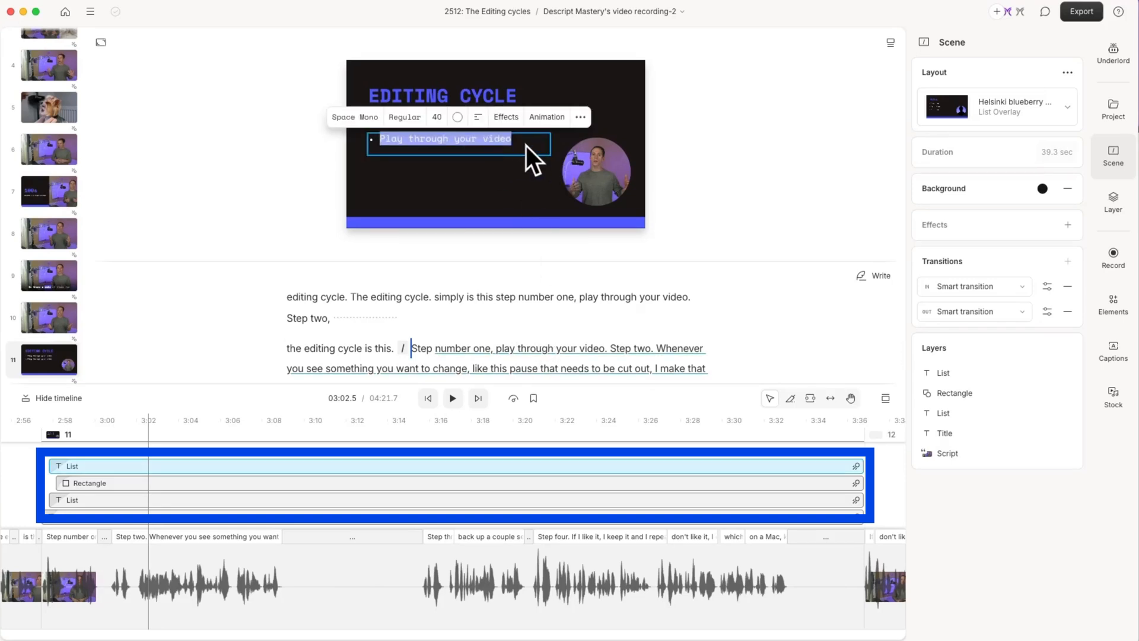
pyautogui.write('Make a change')
pyautogui.hscroll(-1, 301, 484)
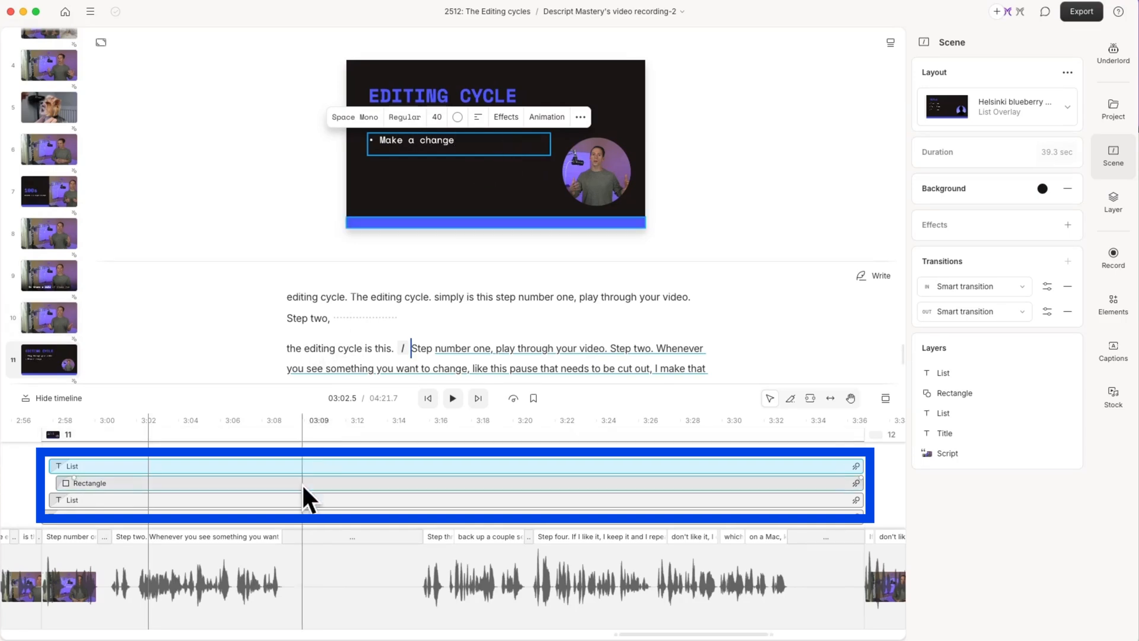
# Play the scene, then time the first bullet's appearance to its spoken step
pyautogui.click(54, 465)
pyautogui.press('space')
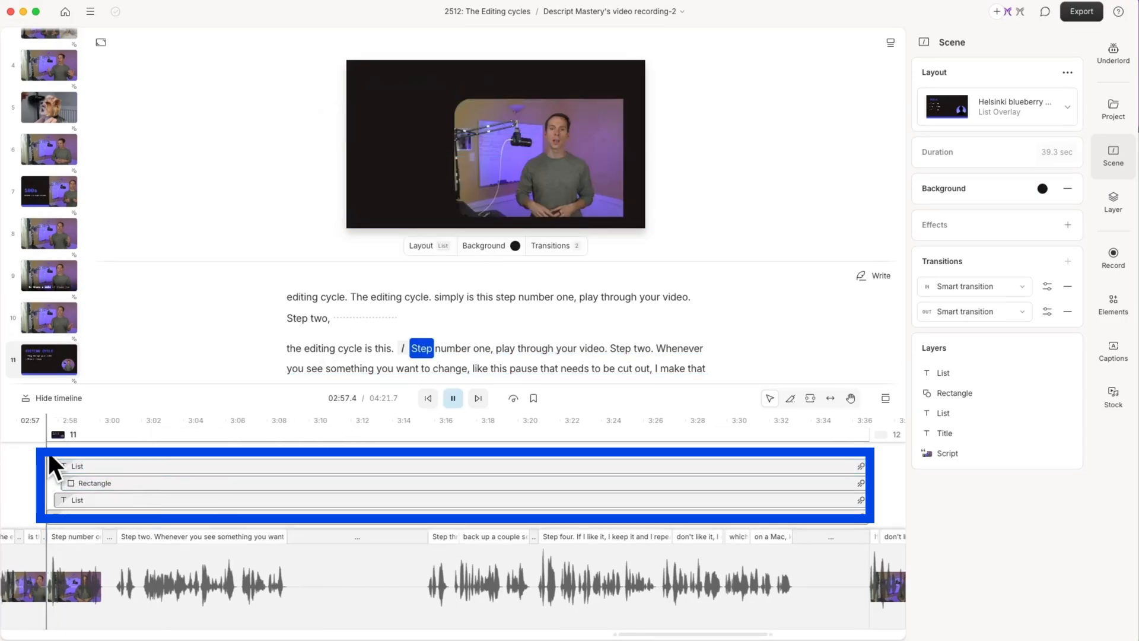
pyautogui.press('space')
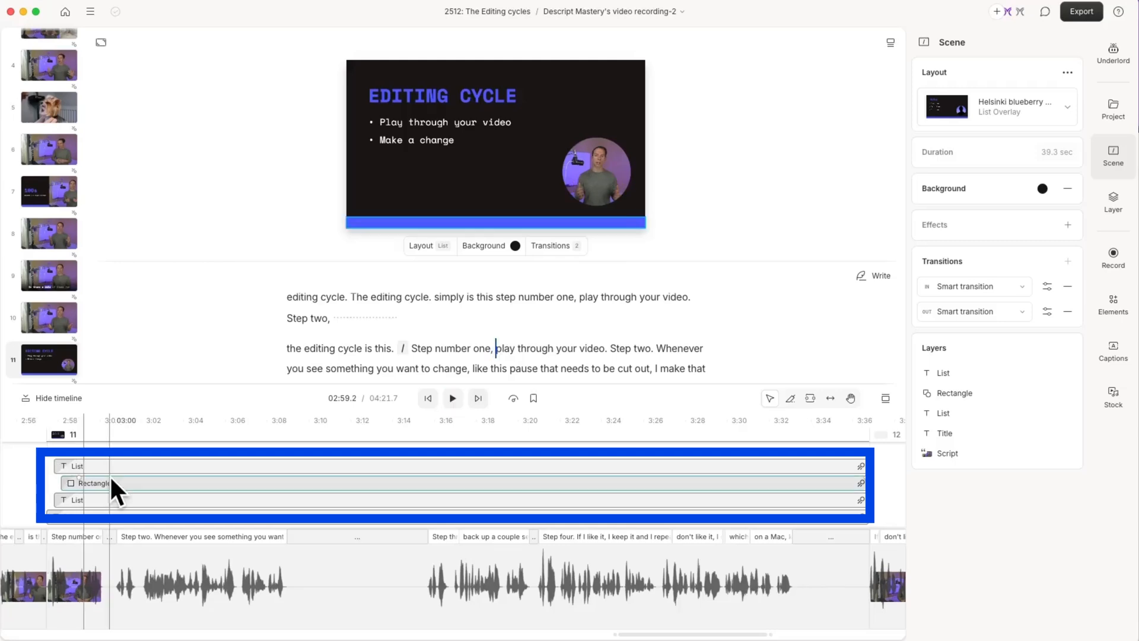
pyautogui.scroll(4, 116, 488)
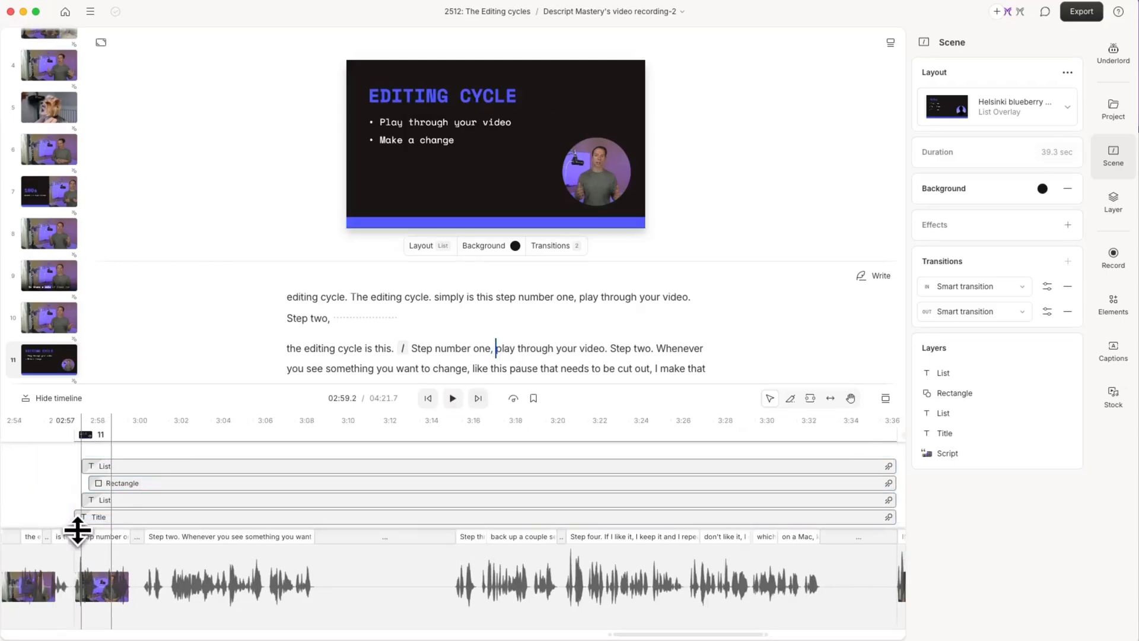
pyautogui.scroll(3, 178, 516)
pyautogui.scroll(3, 227, 519)
pyautogui.scroll(3, 232, 527)
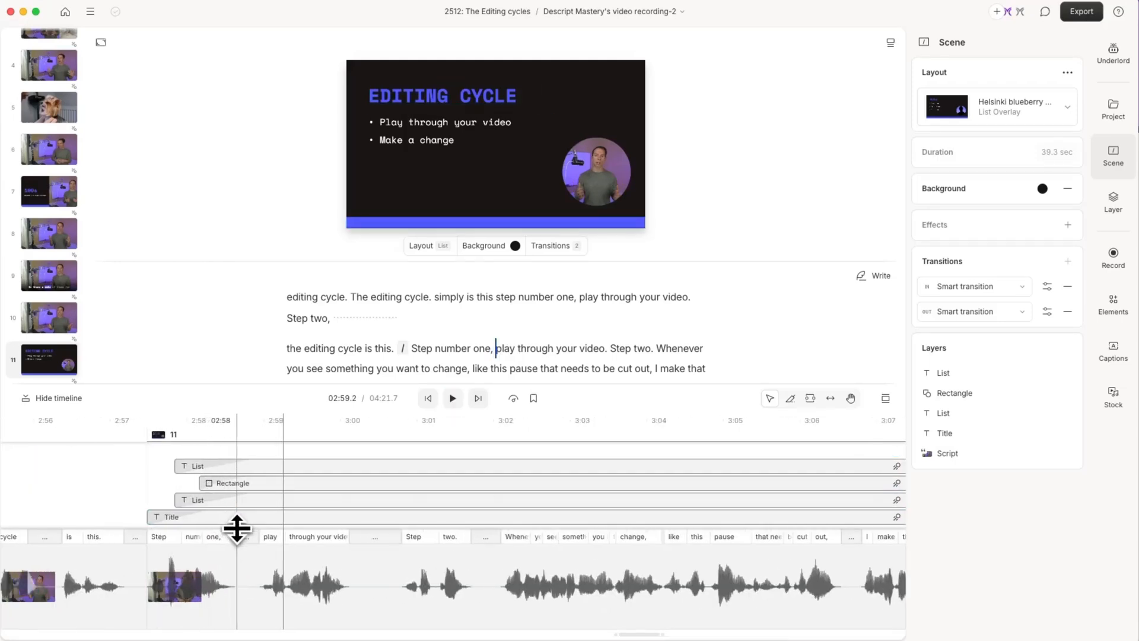
pyautogui.scroll(2, 265, 518)
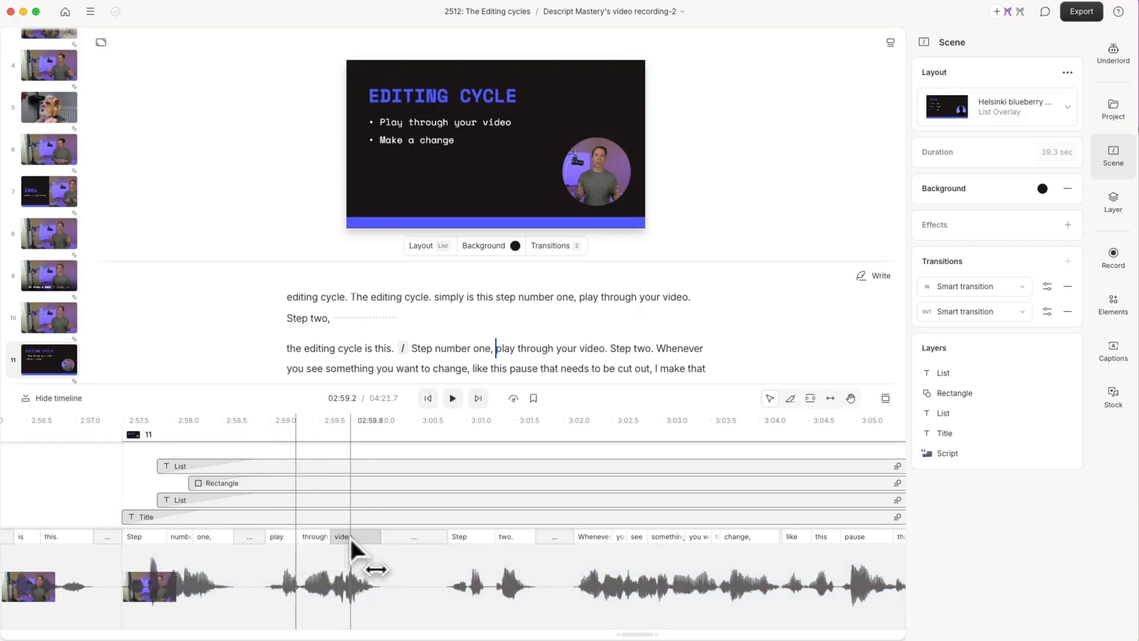
pyautogui.moveTo(164, 497); pyautogui.dragTo(262, 503)
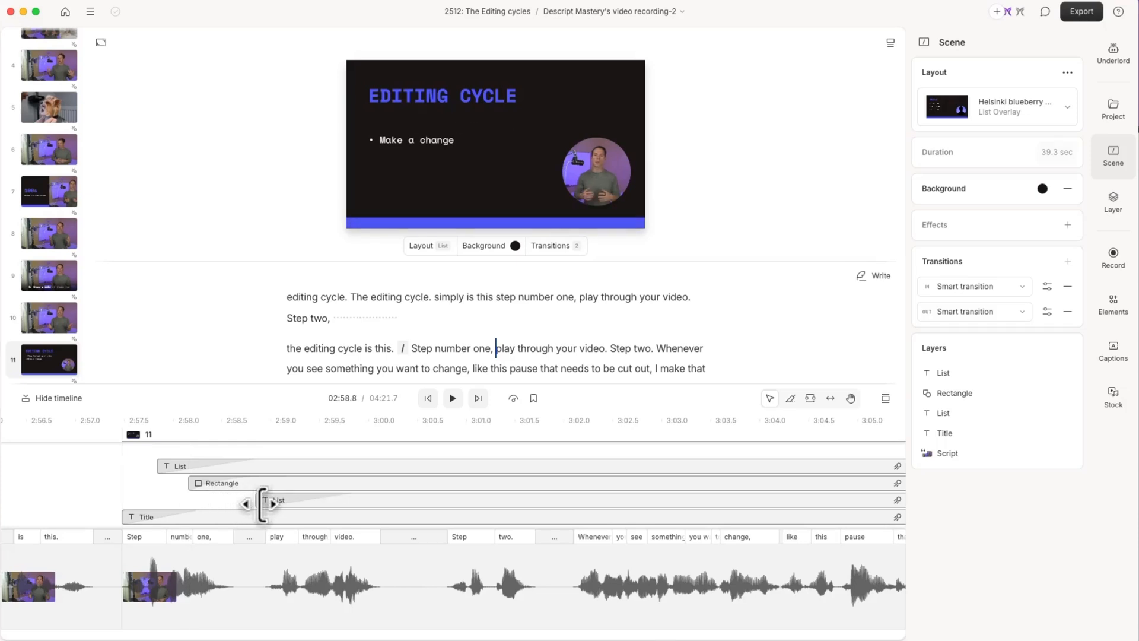
pyautogui.moveTo(263, 500)
pyautogui.mouseDown()
pyautogui.moveTo(221, 501)
pyautogui.moveTo(263, 500)
pyautogui.mouseUp()
pyautogui.click(280, 574)
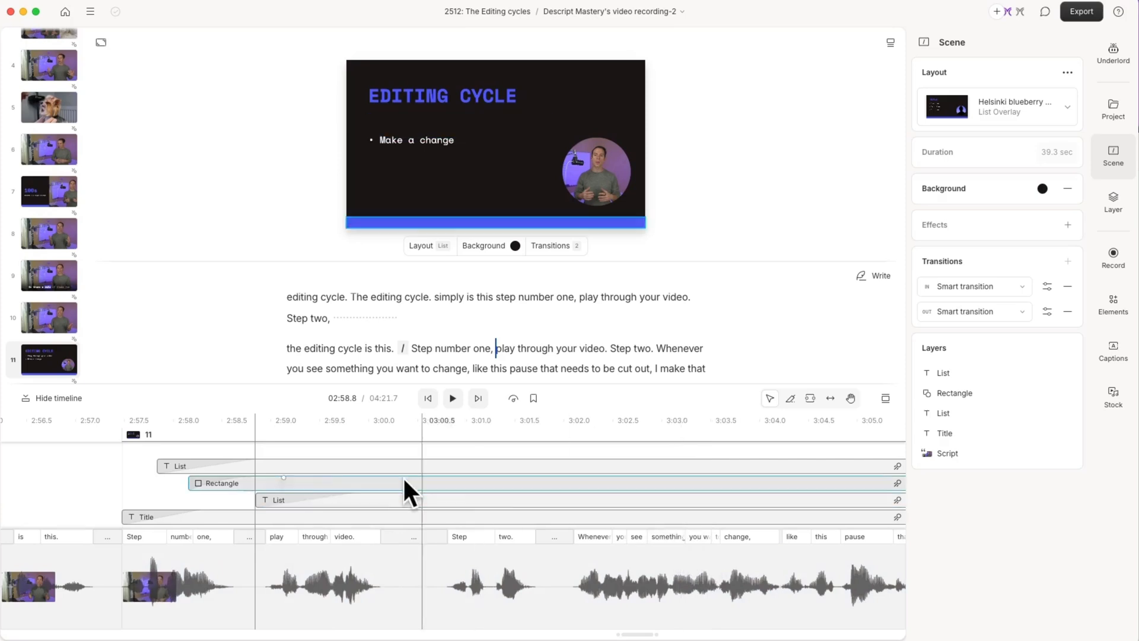
# Delay the 'Make a change' bullet to step two and play back to check the timing
pyautogui.moveTo(163, 466); pyautogui.dragTo(676, 463)
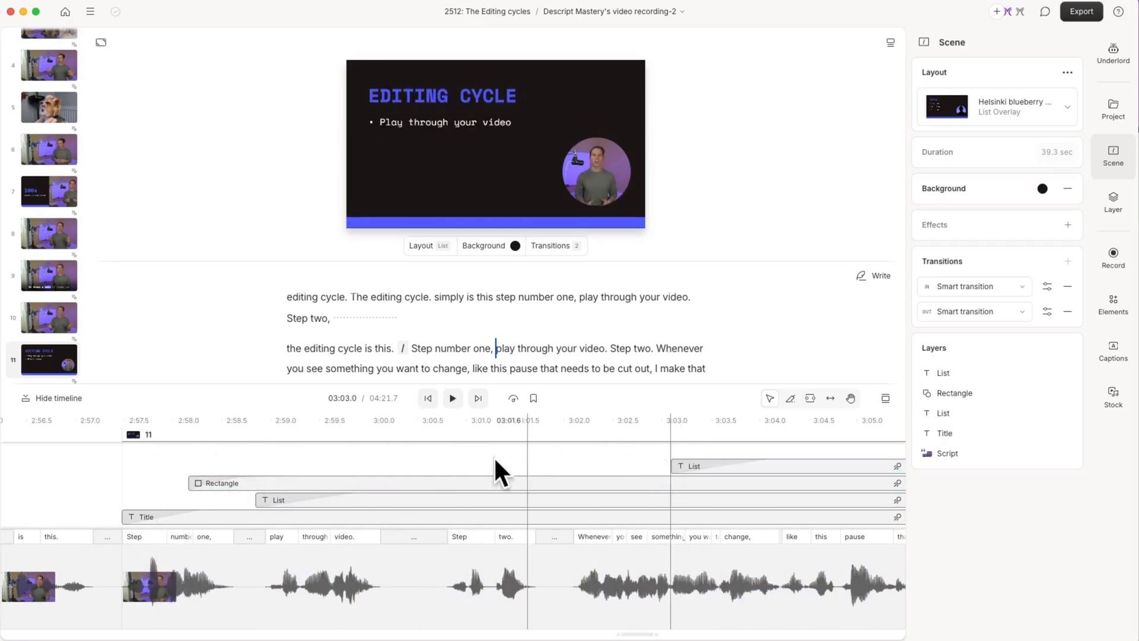
pyautogui.press('space')
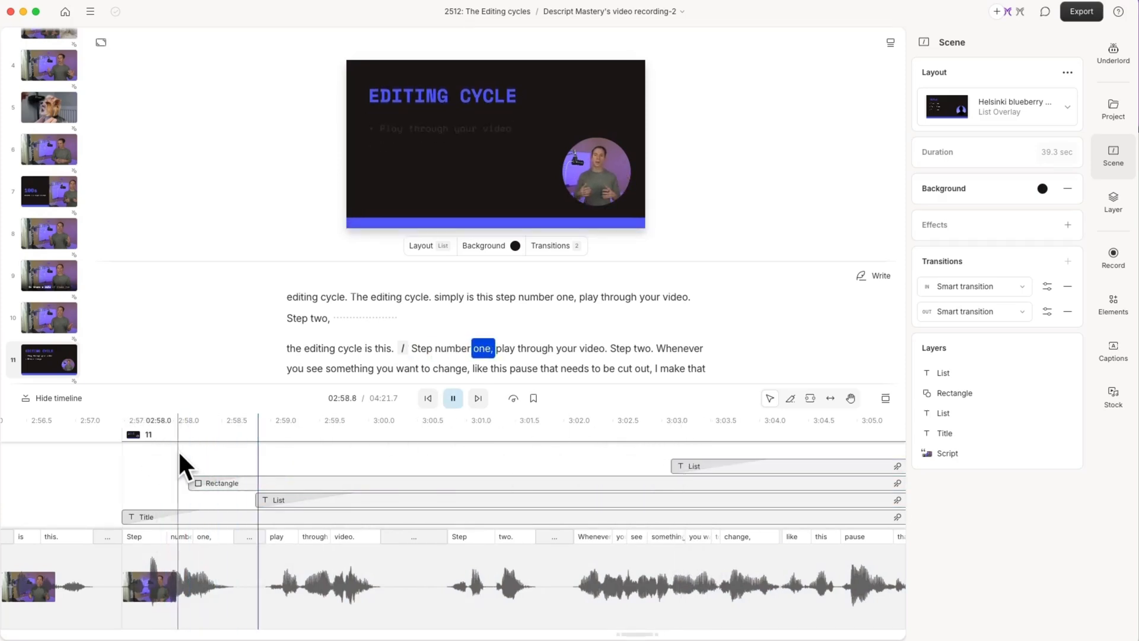
pyautogui.click(391, 545)
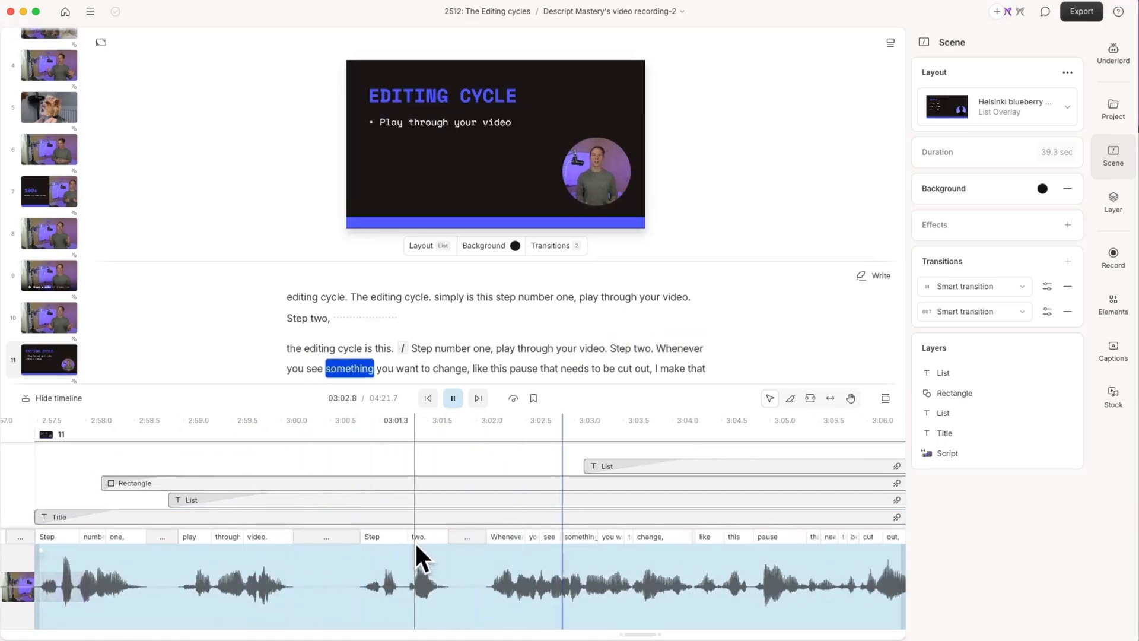
pyautogui.press('space')
pyautogui.click(537, 533)
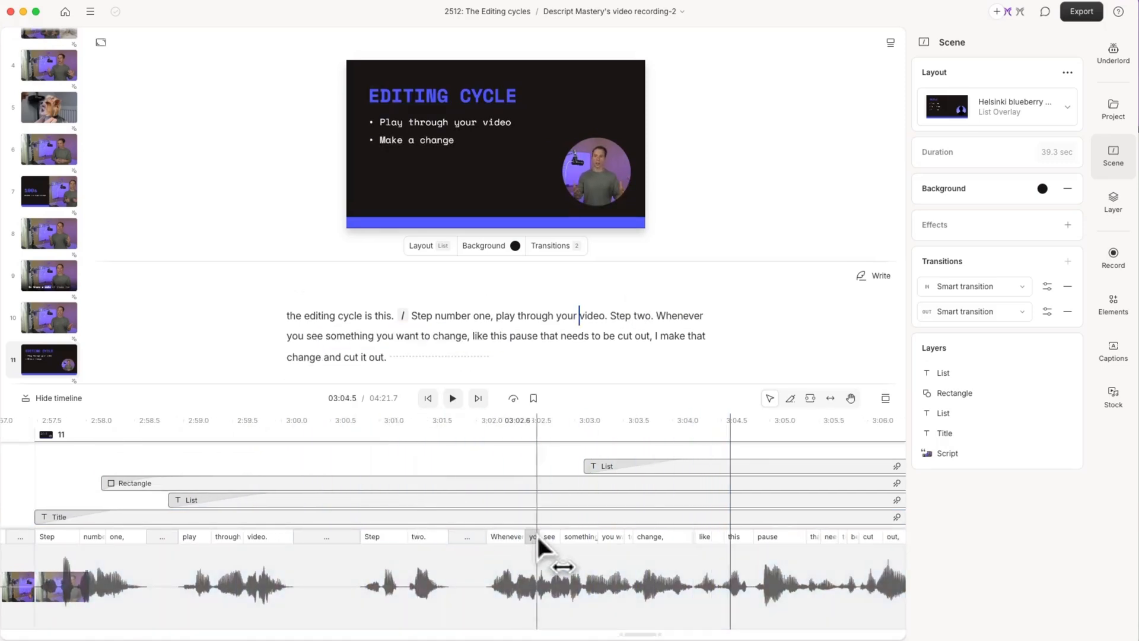
pyautogui.click(448, 465)
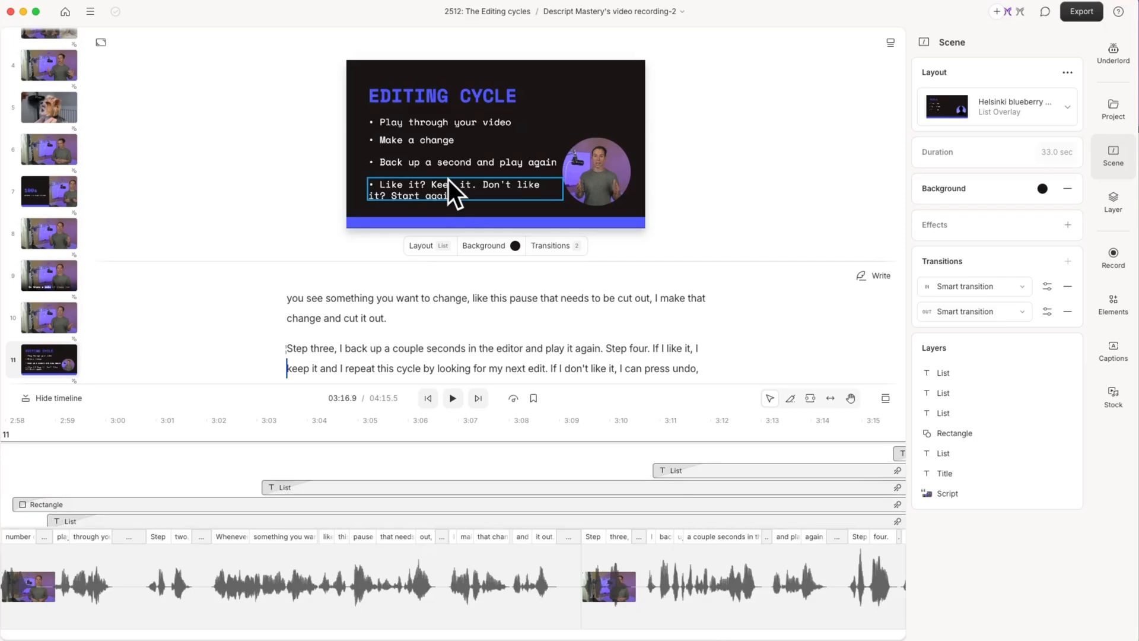
pyautogui.hscroll(3, 754, 472)
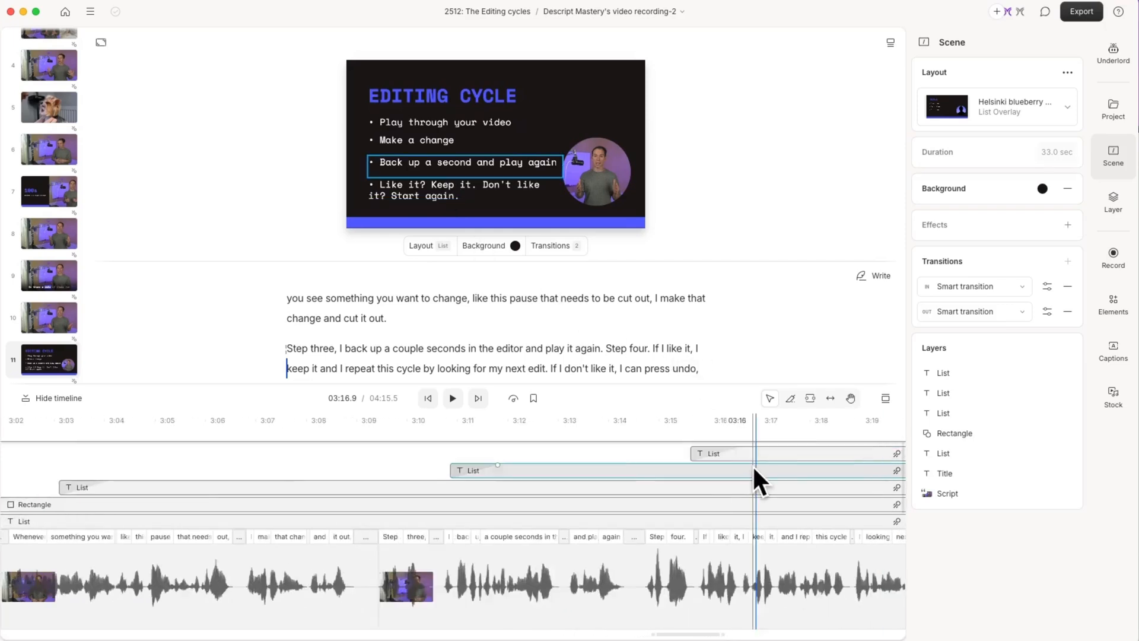
pyautogui.hscroll(5, 754, 479)
pyautogui.hscroll(5, 763, 469)
pyautogui.scroll(-3, 576, 352)
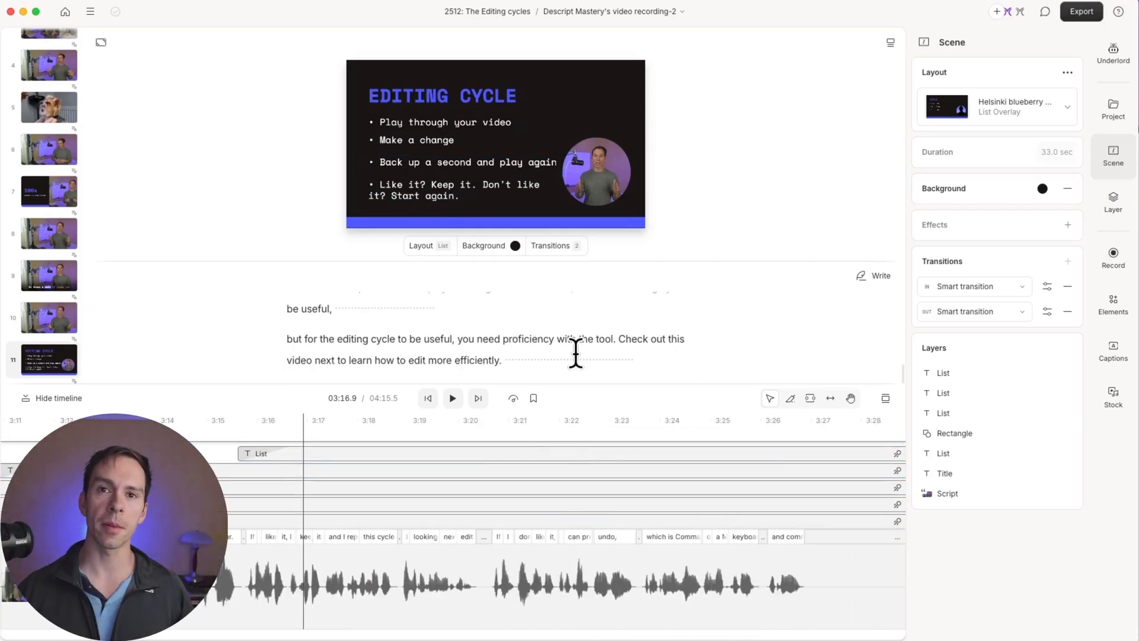
# Start a new scene 13 at 'Check out this video next' and move to its end
pyautogui.click(618, 340)
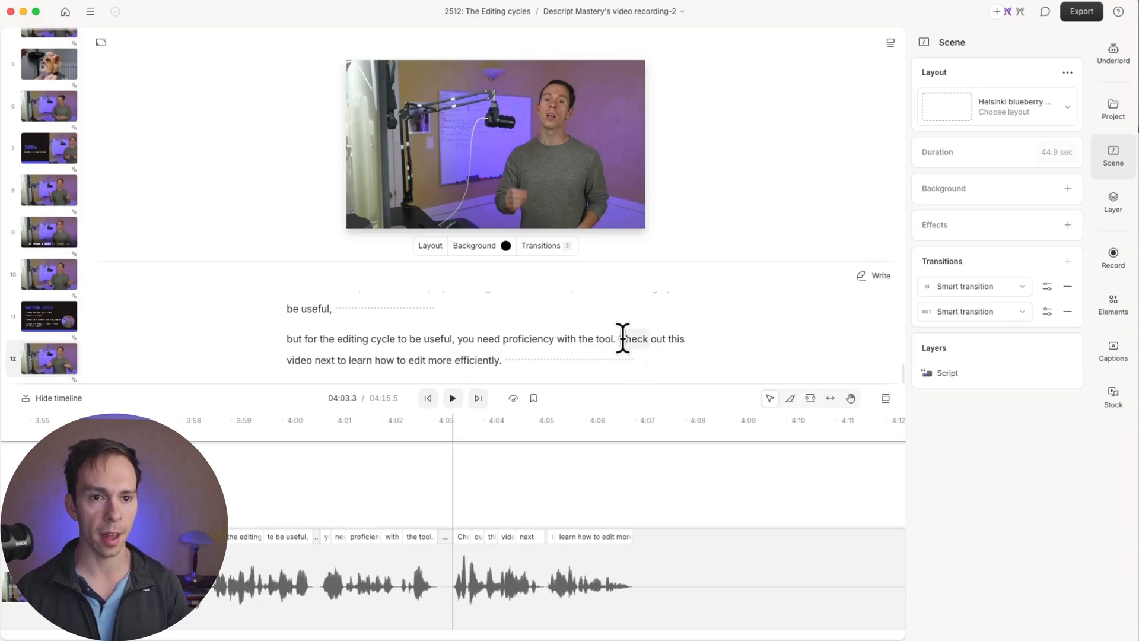
pyautogui.write('/')
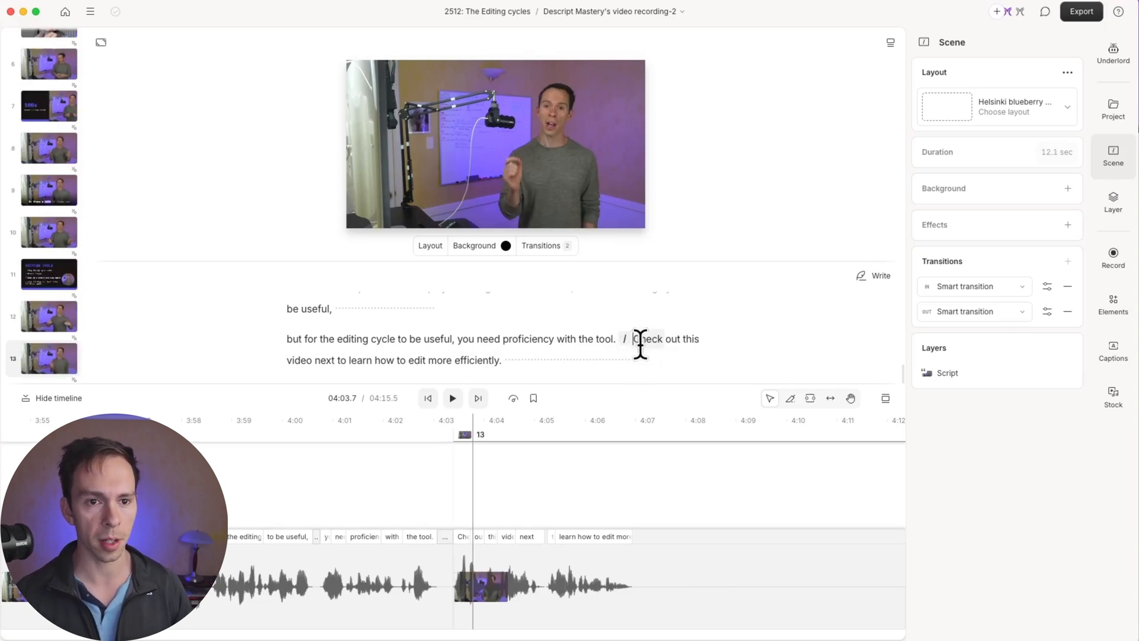
pyautogui.click(481, 360)
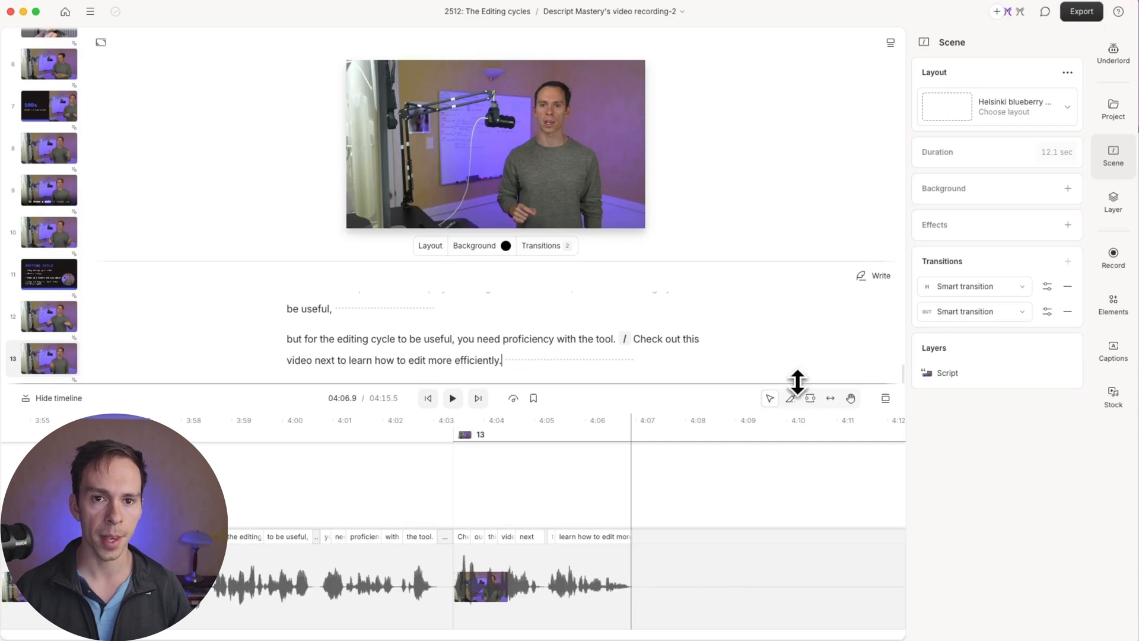
# Apply the Outro End Card 'Thanks for watching!' layout to the final scene
pyautogui.click(1043, 107)
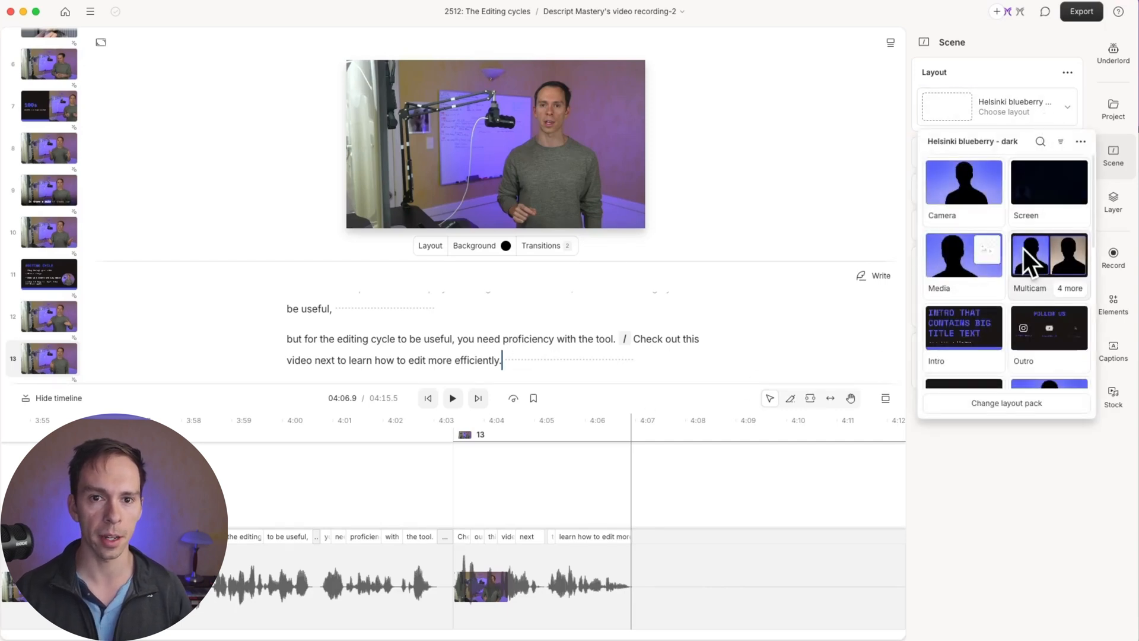
pyautogui.scroll(-1, 1014, 325)
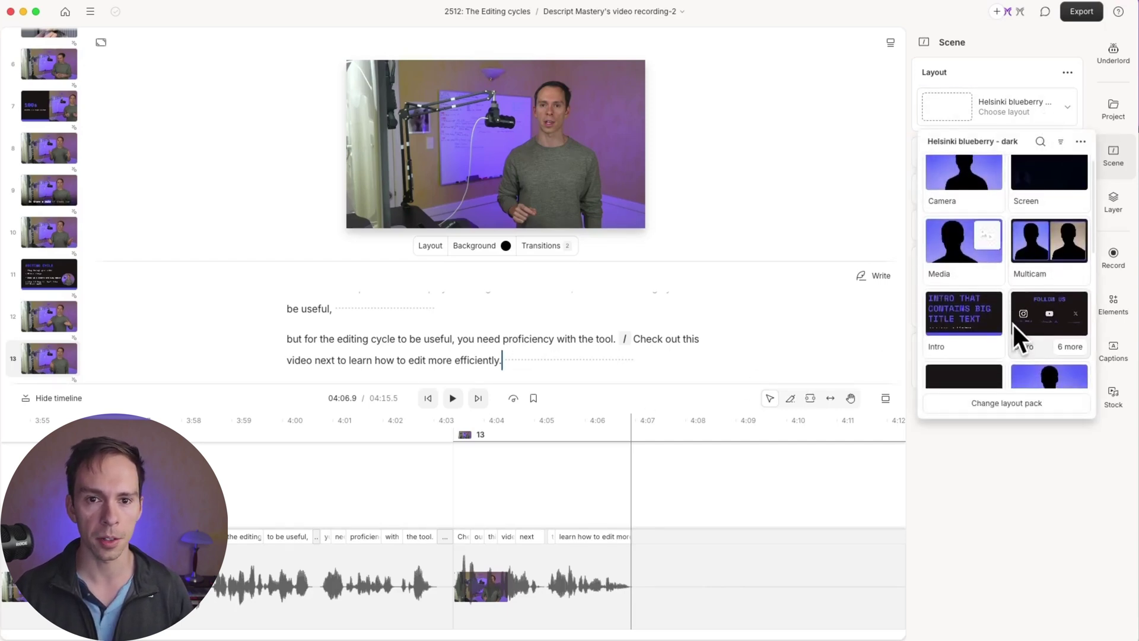
pyautogui.click(1068, 340)
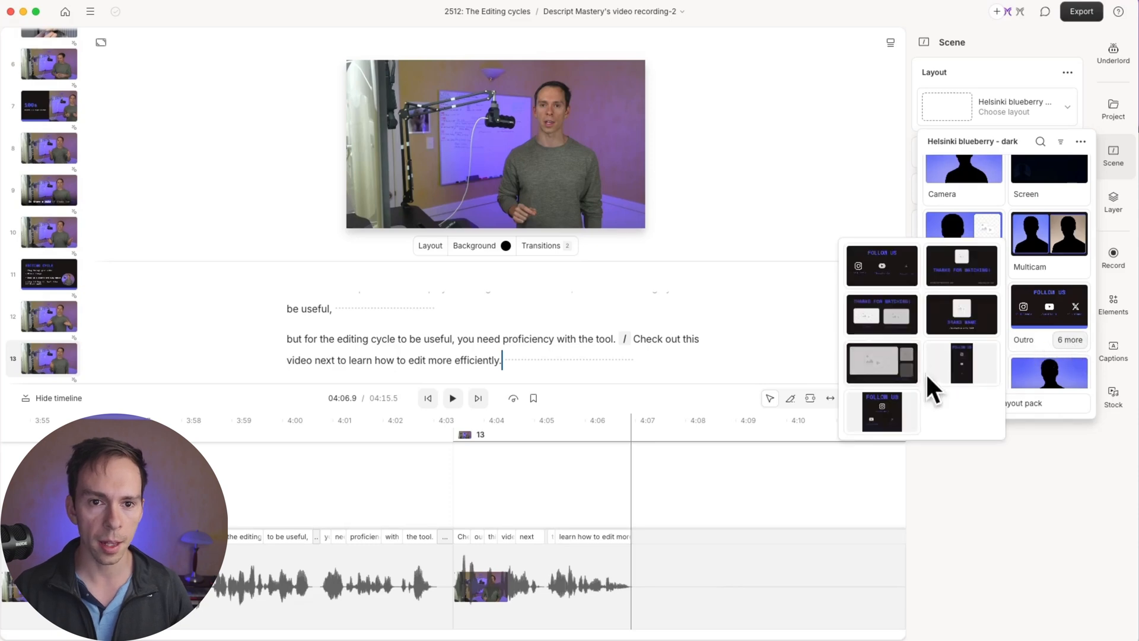
pyautogui.click(888, 314)
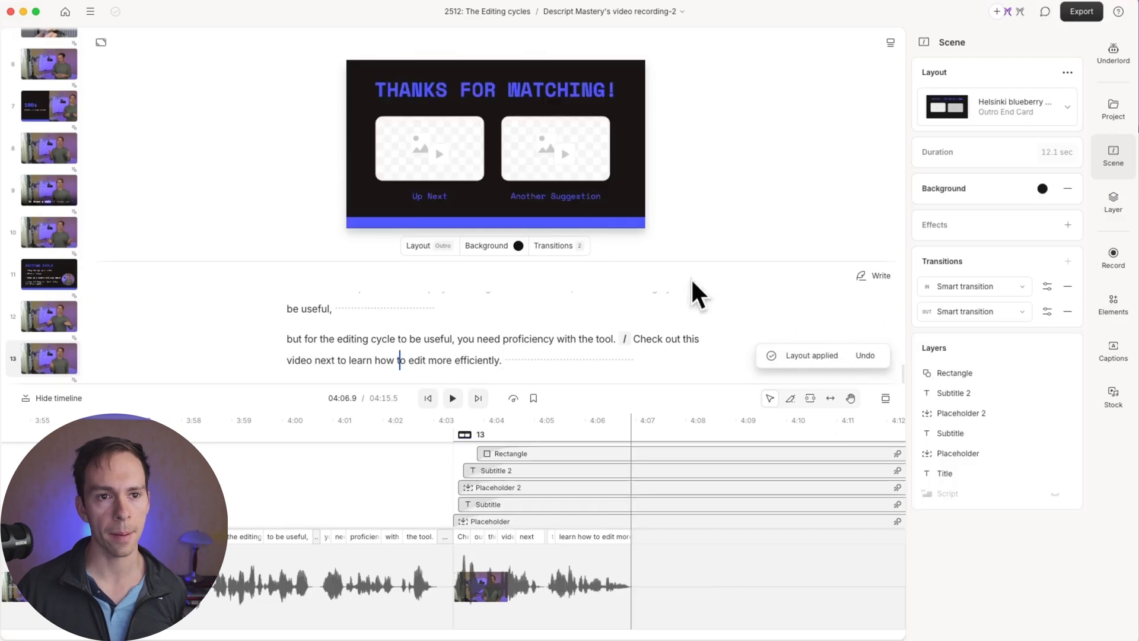
# Delete both empty image placeholders from the end card
pyautogui.click(430, 167)
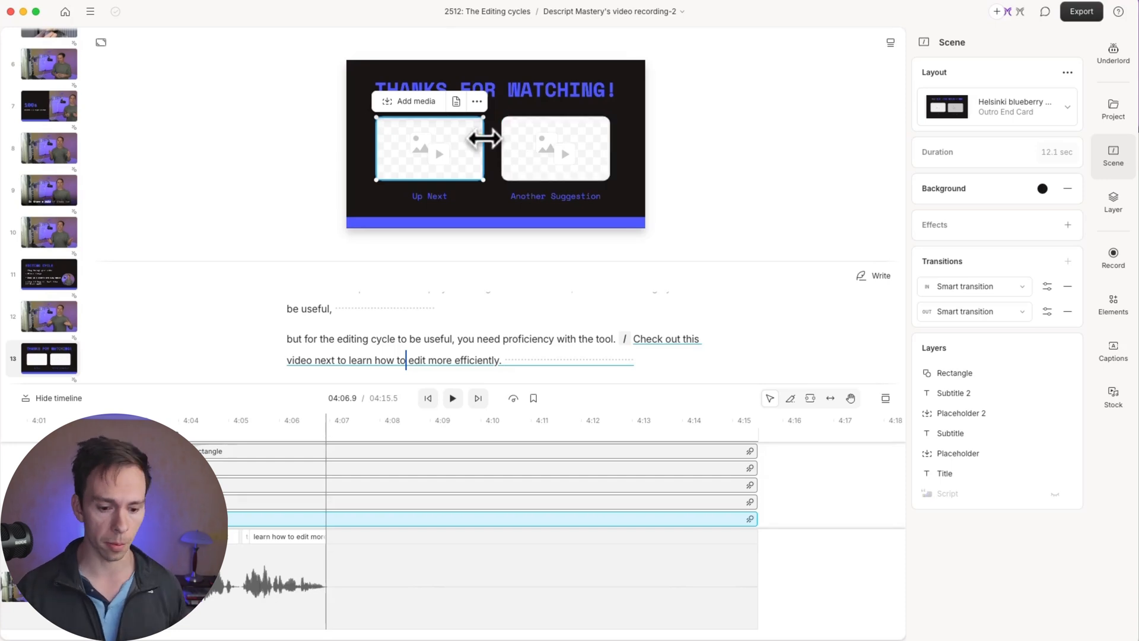
pyautogui.press('BackSpace')
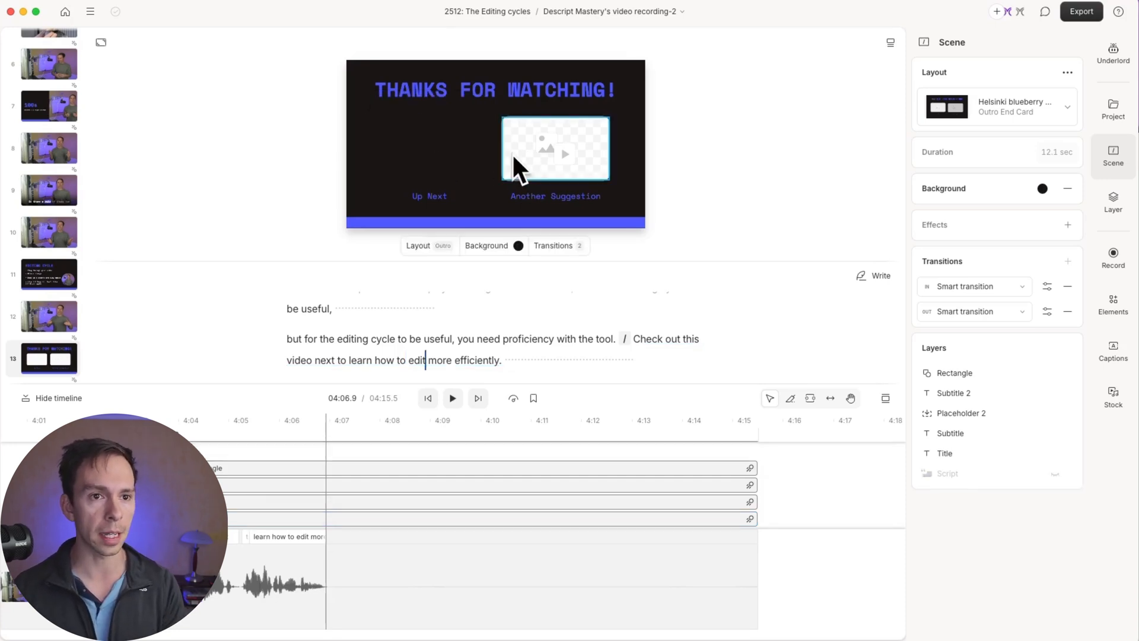
pyautogui.click(543, 150)
pyautogui.press('BackSpace')
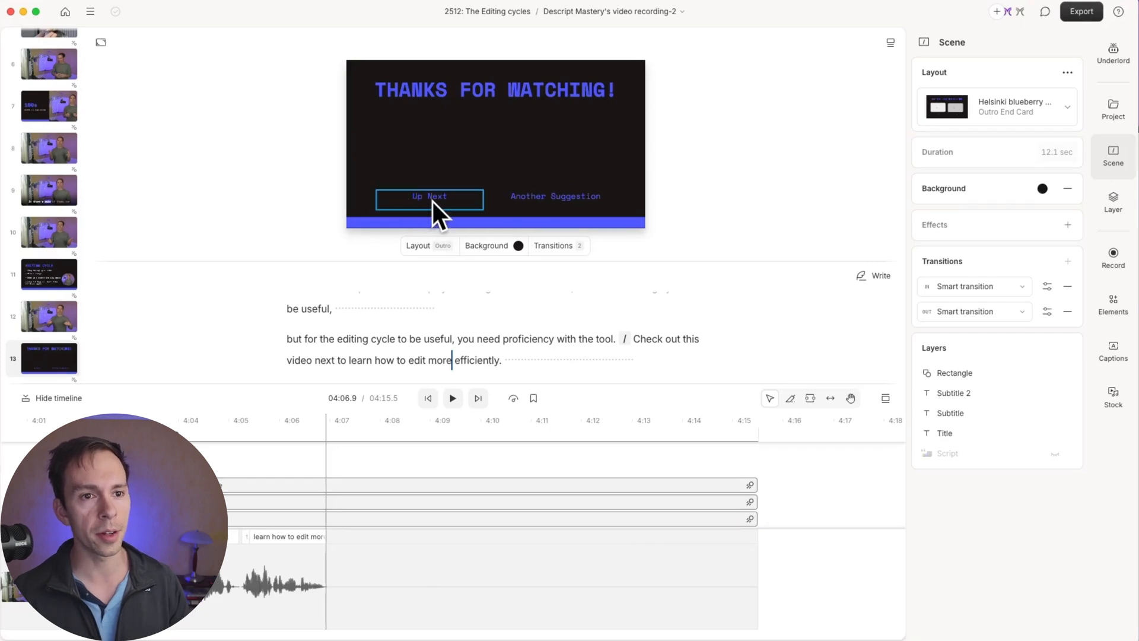